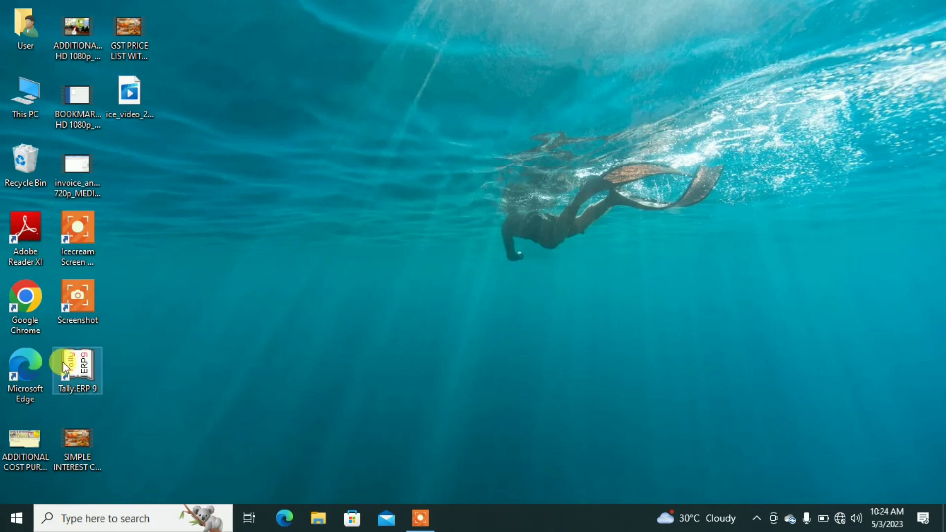
Launch Tally.ERP 9 and open the form for creating a new company
double_click(90, 360)
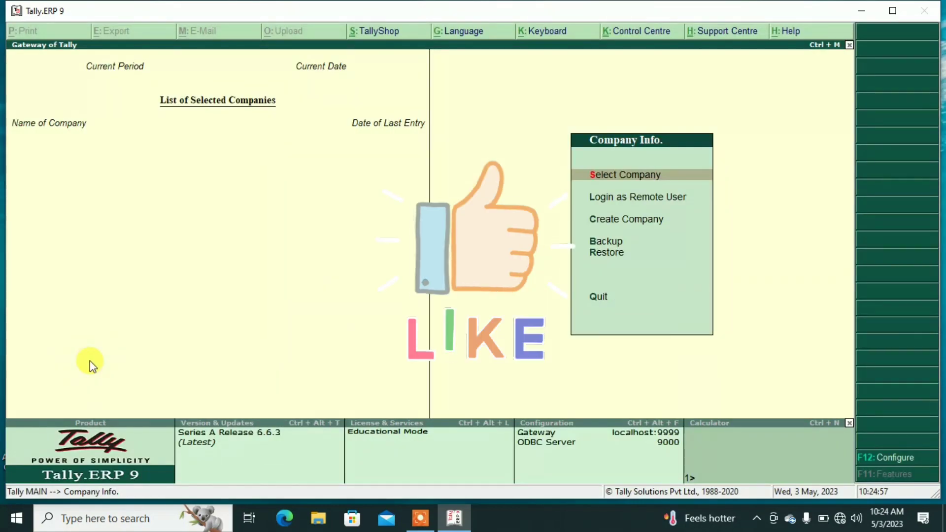
key(Down)
key(Down)
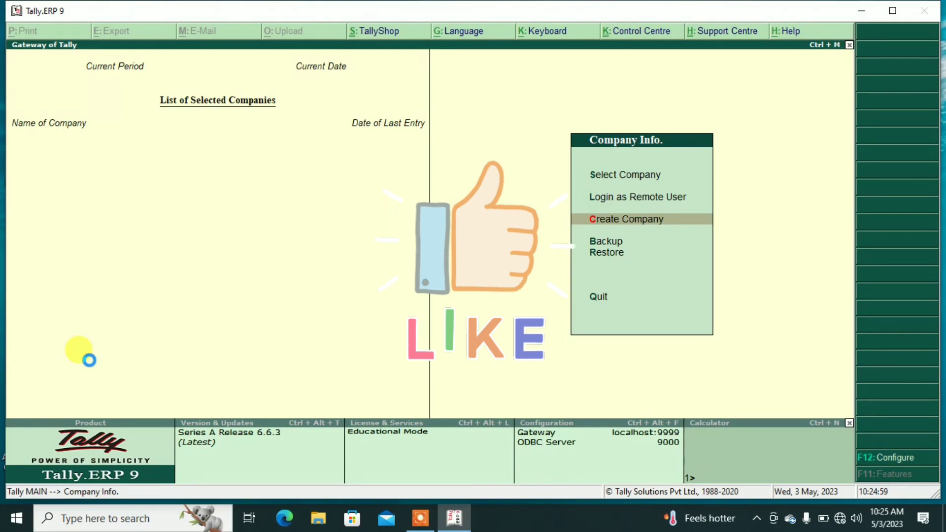
key(Return)
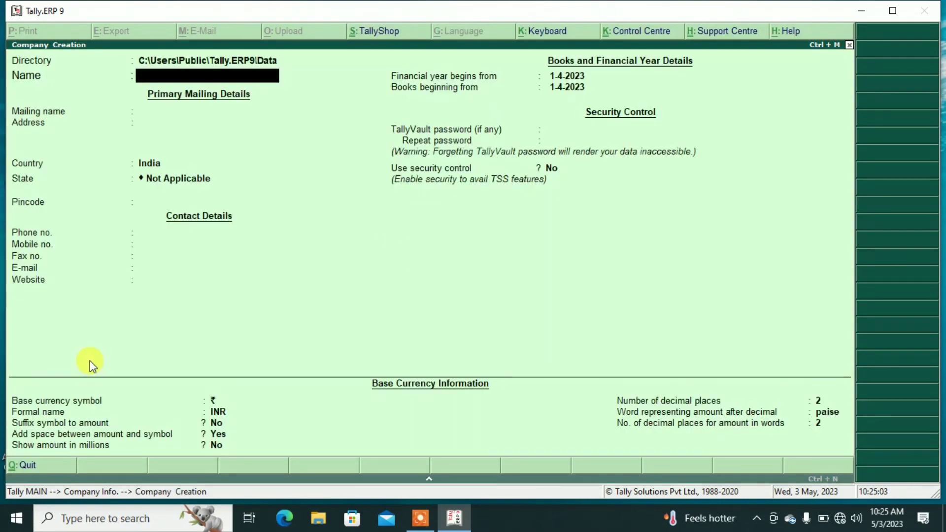
text(COMPLEX INT)
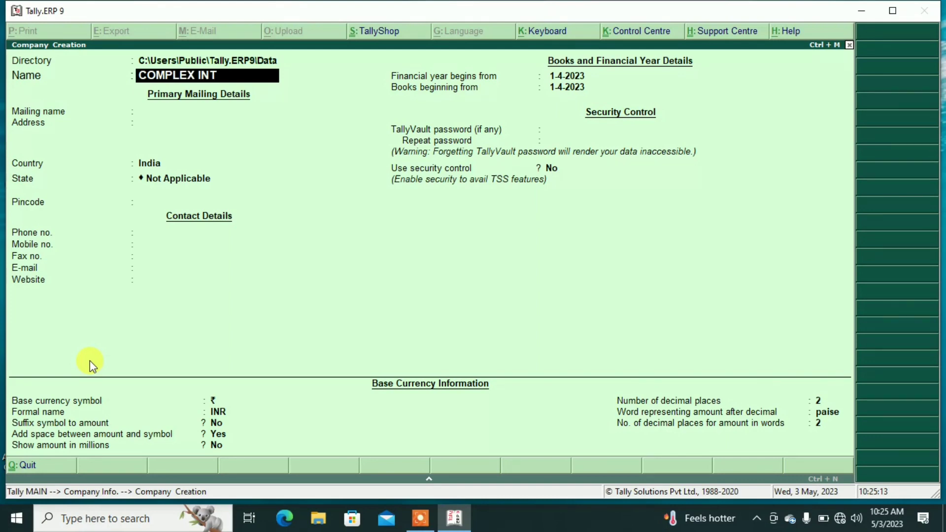
text(EREST CALC)
key(BackSpace)
key(BackSpace)
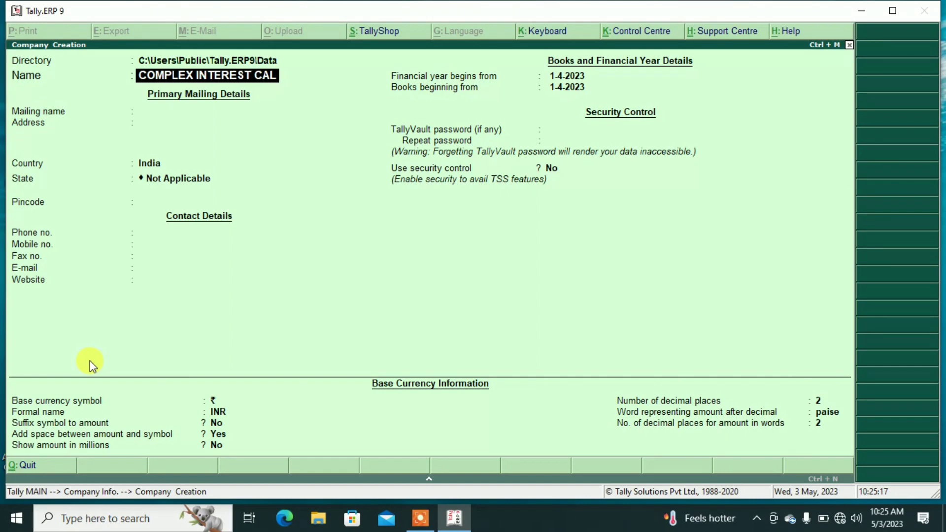
key(BackSpace)
key(BackSpace)
key(BackSpace)
key(BackSpace)
key(BackSpace)
key(BackSpace)
key(BackSpace)
key(BackSpace)
key(BackSpace)
key(BackSpace)
key(BackSpace)
key(BackSpace)
key(BackSpace)
key(BackSpace)
key(BackSpace)
key(BackSpace)
key(BackSpace)
key(BackSpace)
key(BackSpace)
key(BackSpace)
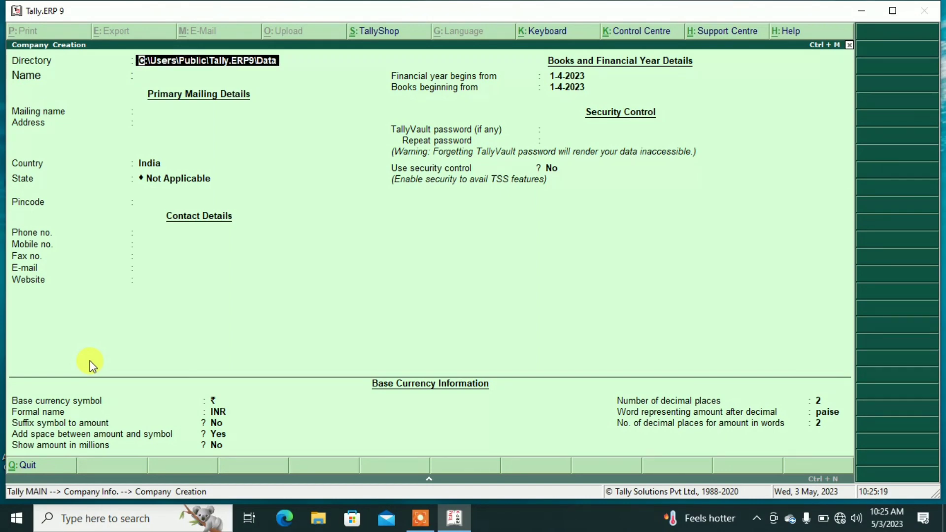
Enter COMPLETE INTEREST CALC as the new company's name
key(Return)
text(COMPLE)
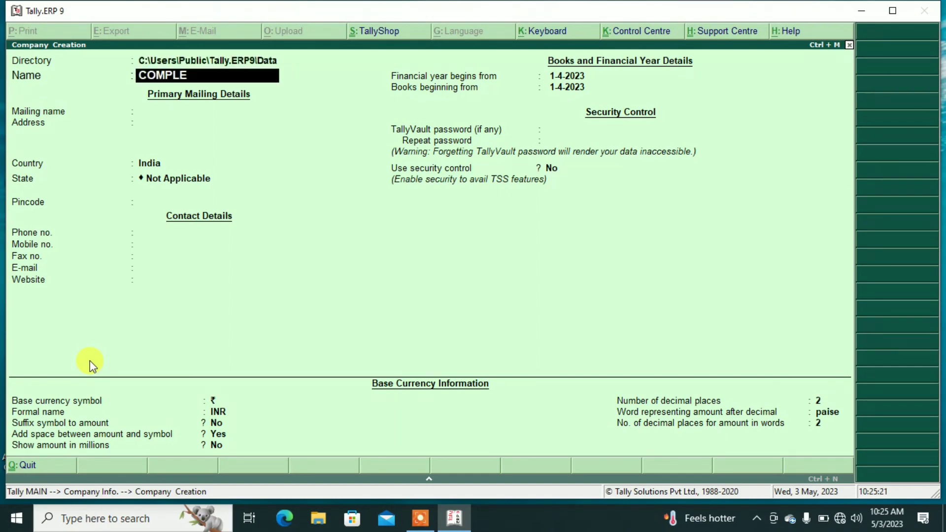
text(TE INTEREST)
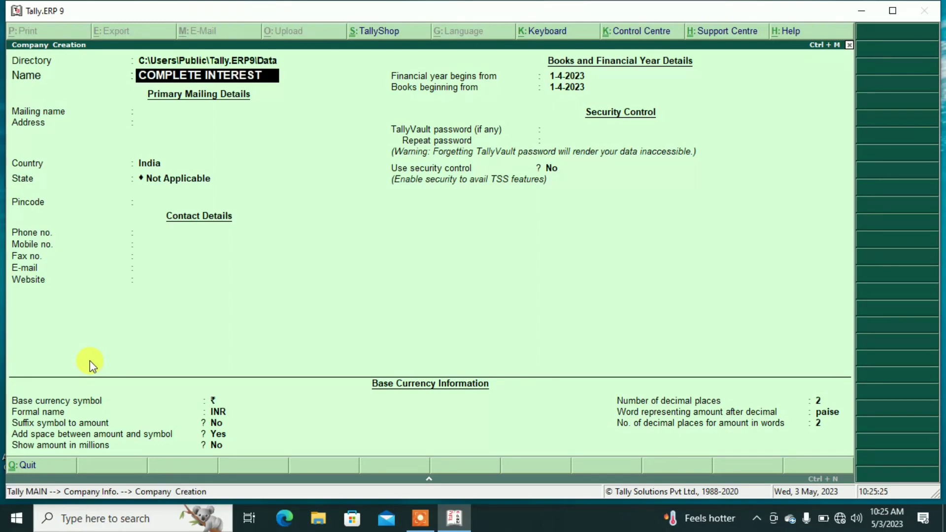
text( CALC)
key(Return)
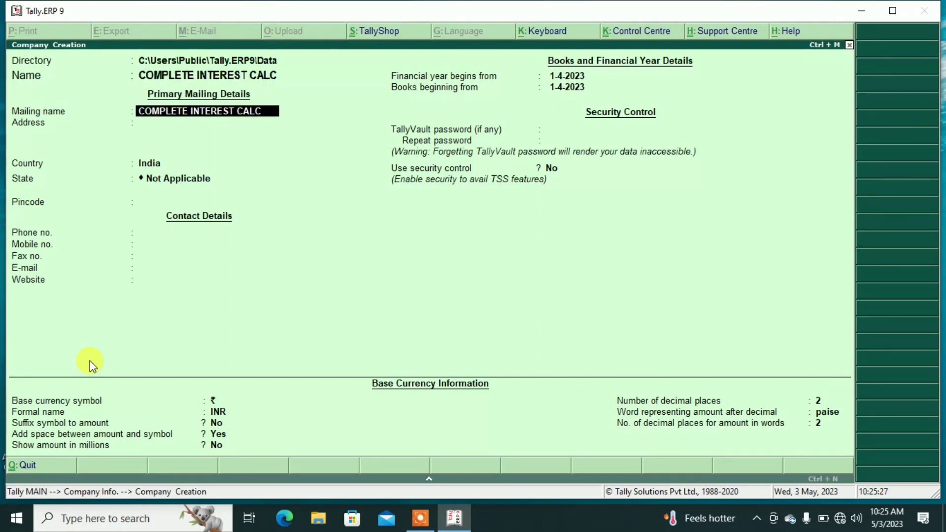
Keep the mailing name, leave the address blank, set the state to West Bengal and save the new company
key(Return)
key(Return)
key(Return)
text(w)
key(Return)
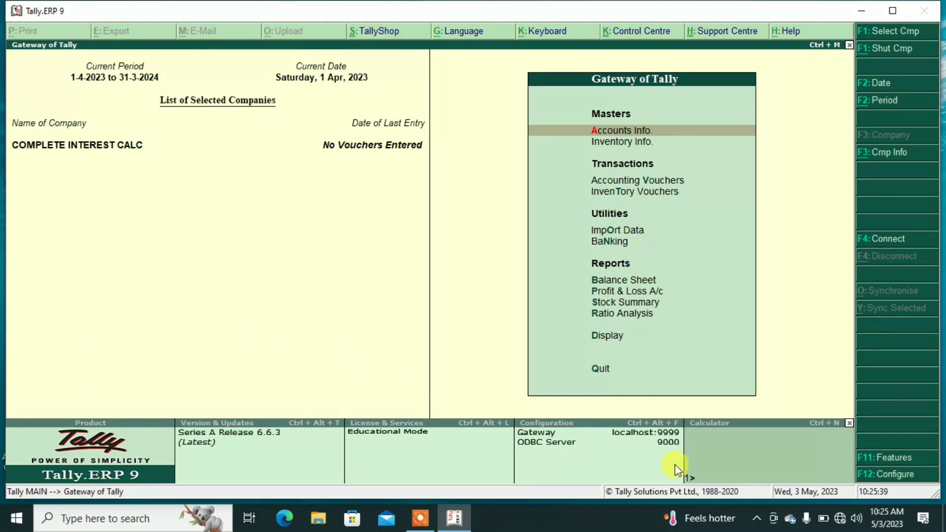
In the company's accounting features, activate interest calculation and the use of advanced parameters
click(882, 458)
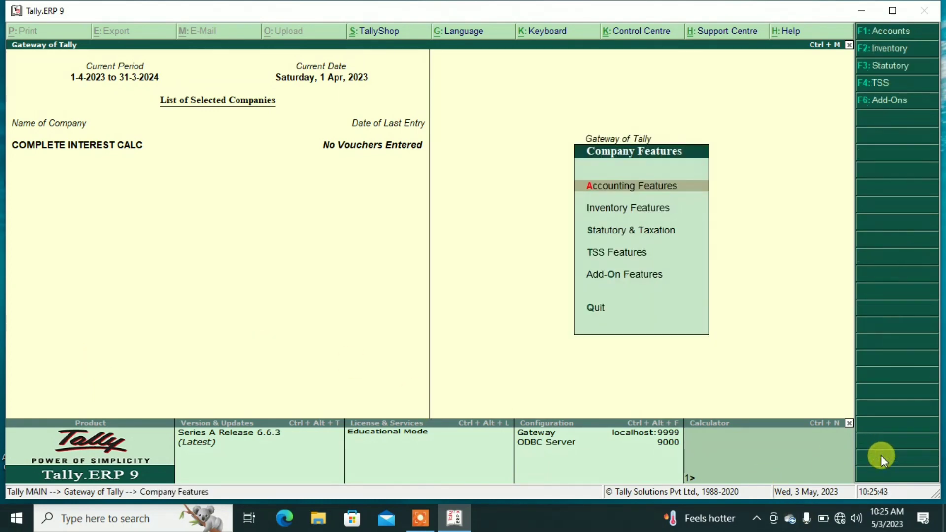
key(Return)
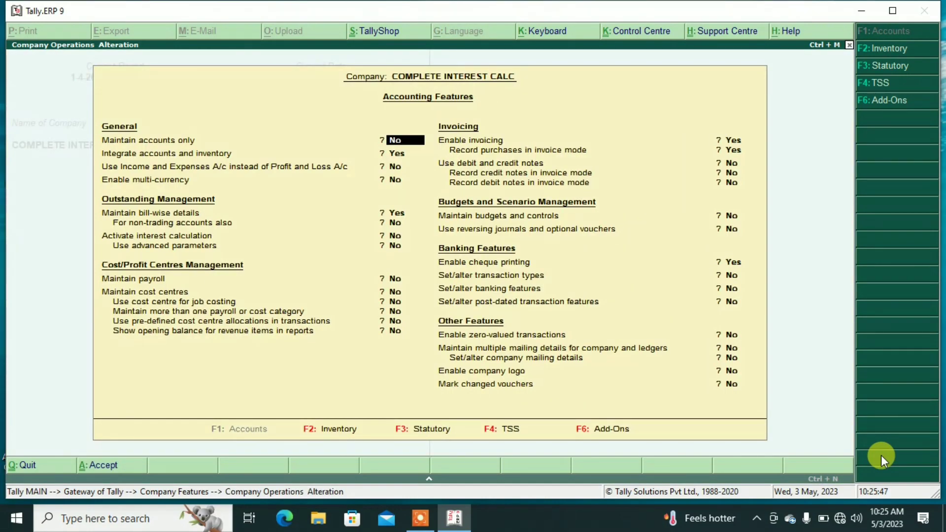
key(Return)
key(Return)
key(Return)
key(Return)
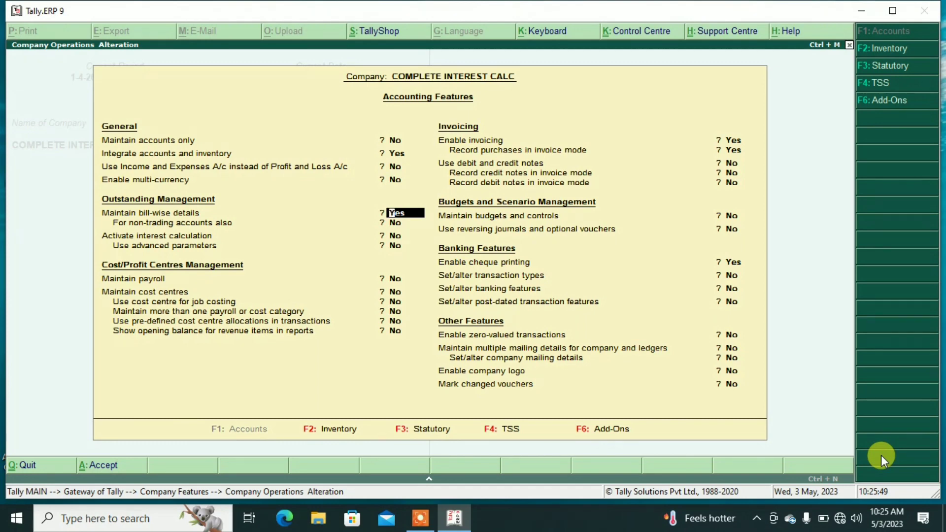
key(Return)
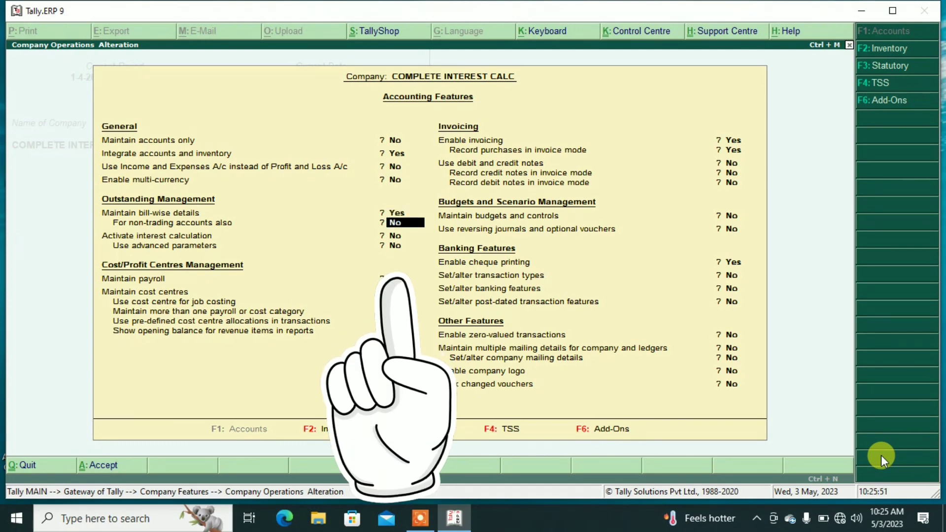
key(Return)
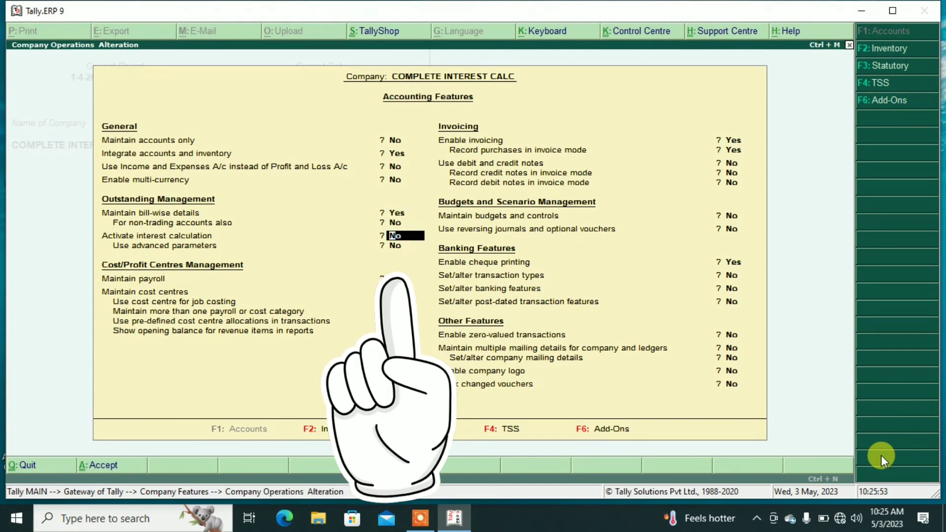
key(y)
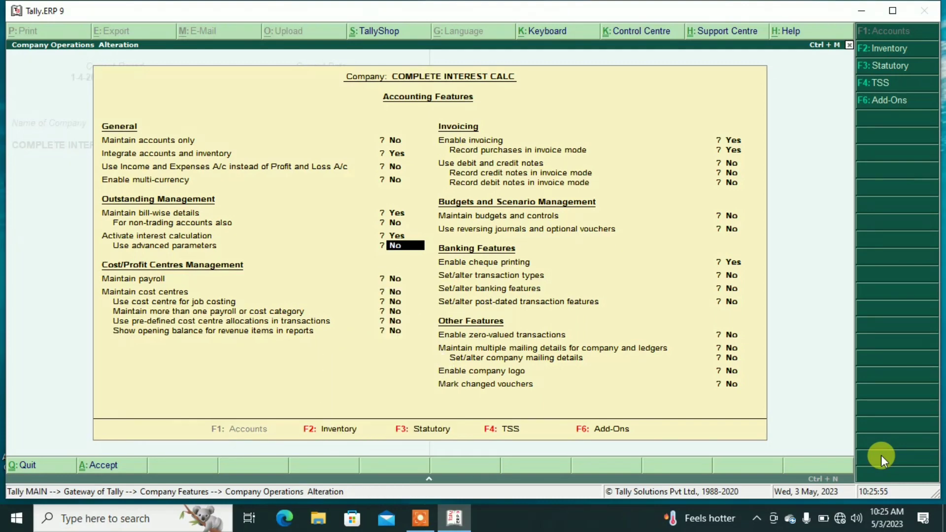
key(y)
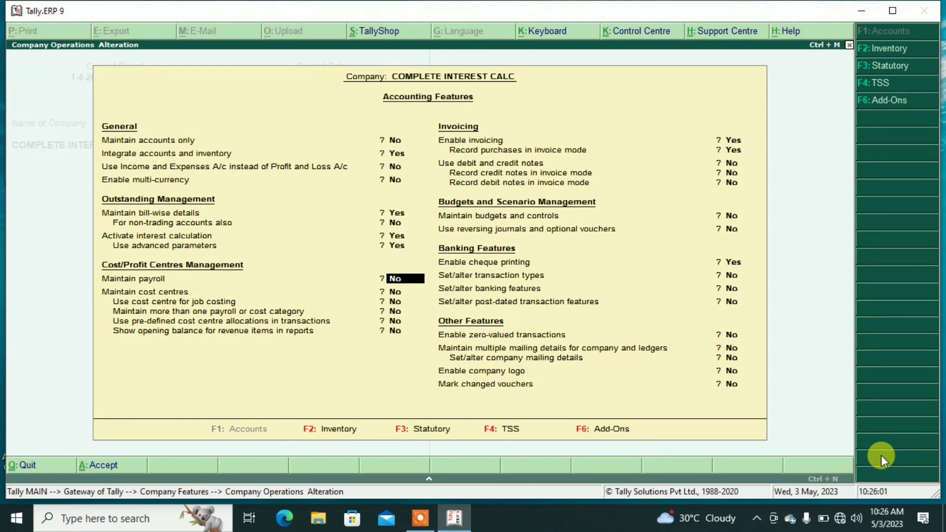
Enable debit and credit notes, and record both credit notes and debit notes in invoice mode
key(Return)
key(Return)
key(Return)
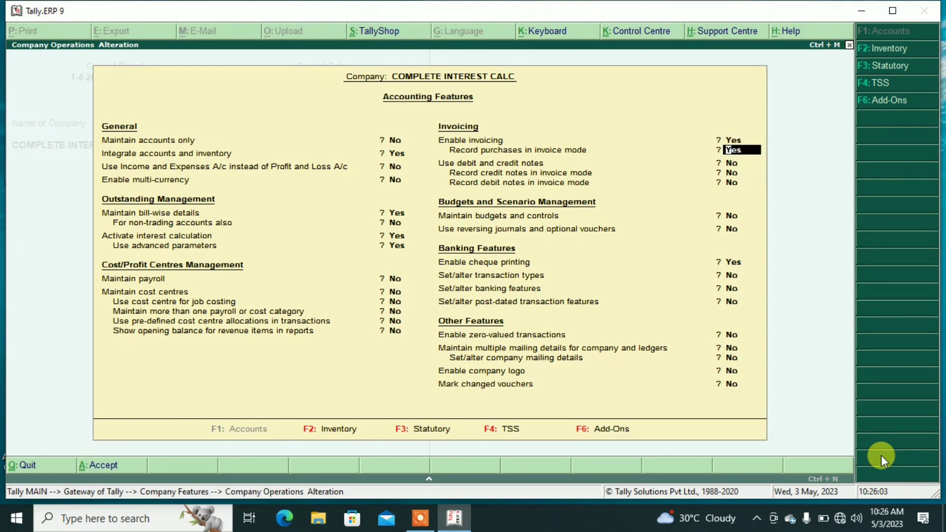
key(Return)
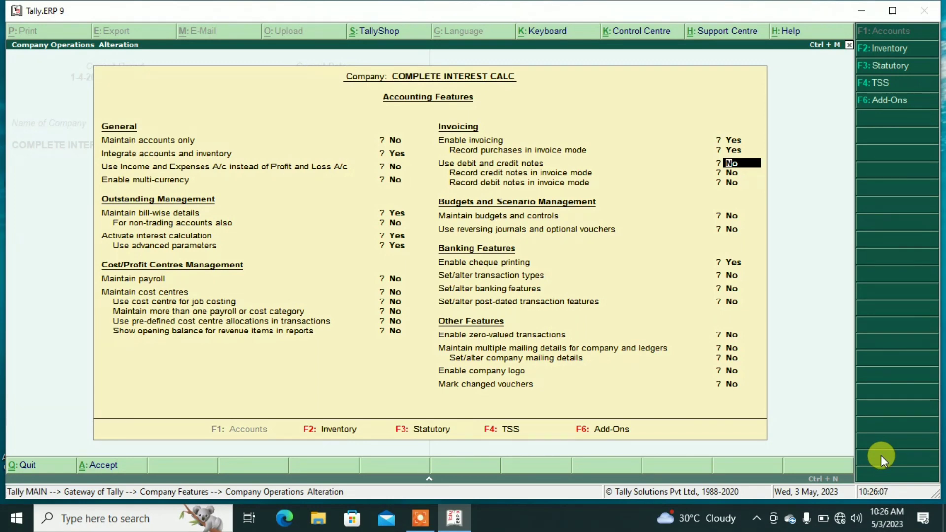
text(y)
key(Return)
text(y)
key(Return)
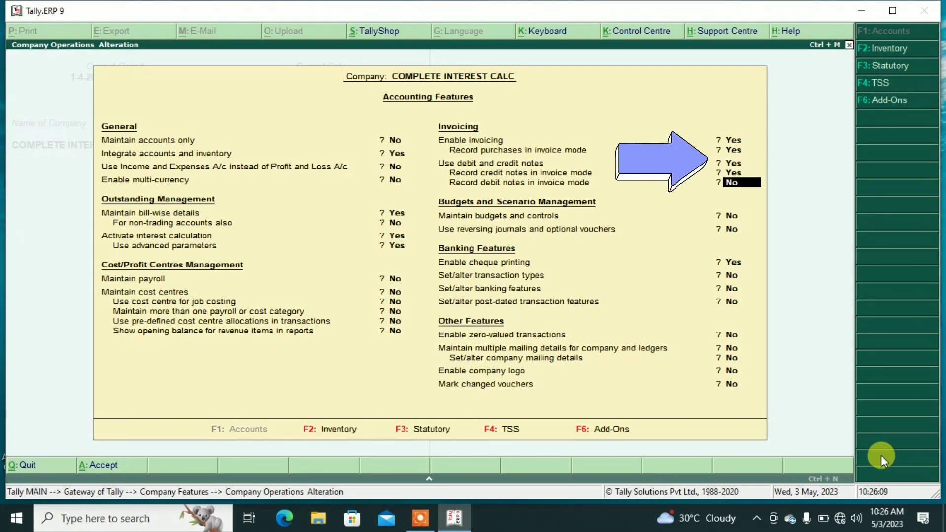
text(y)
key(Return)
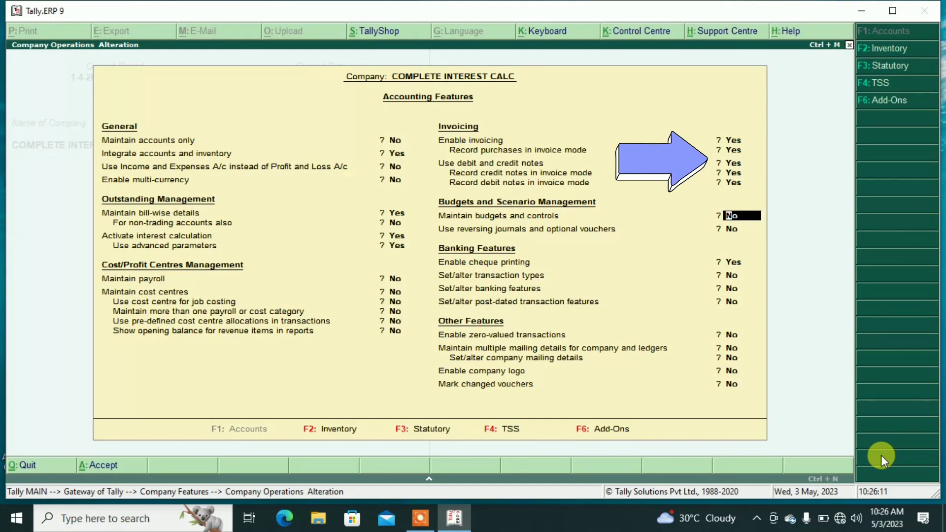
Leave the remaining accounting features at their defaults, save the settings and return to the Gateway of Tally
key(Return)
key(Return)
key(Return)
key(Return)
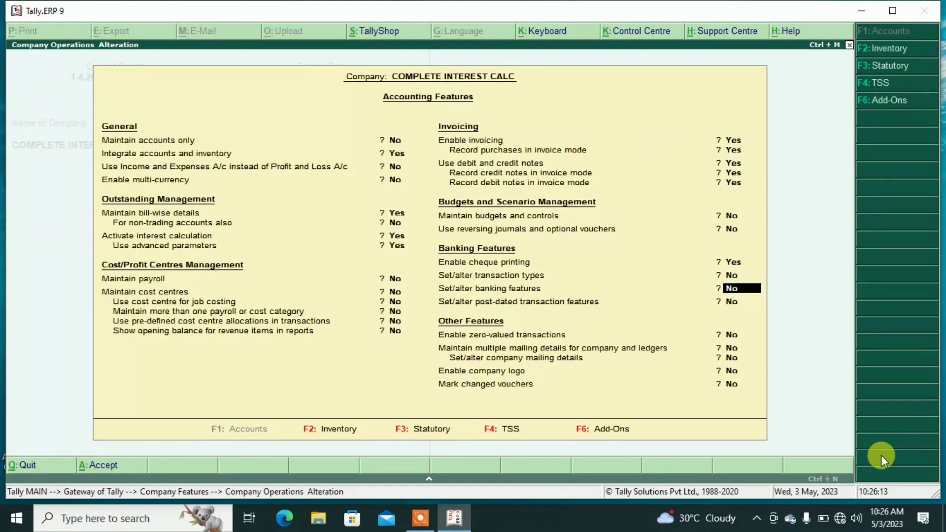
key(Return)
key(Return)
key(Return)
key(Return)
key(Return)
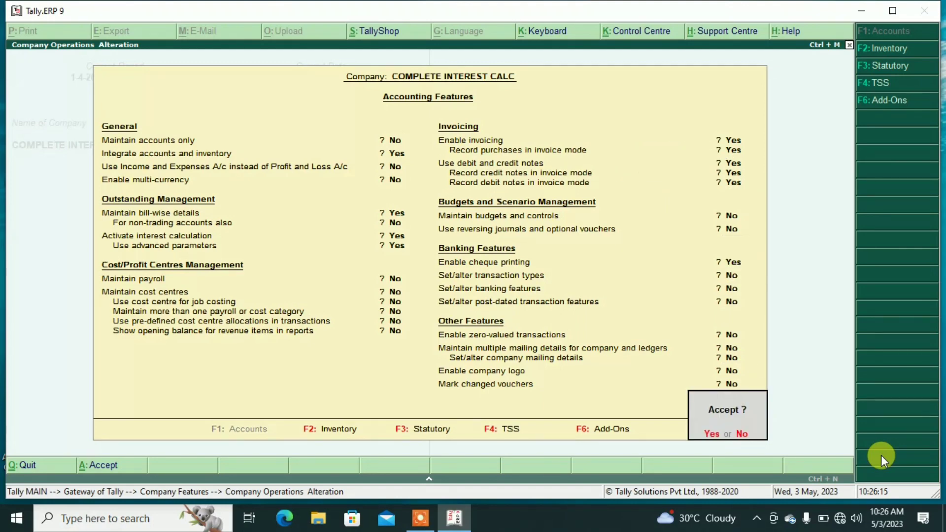
key(Return)
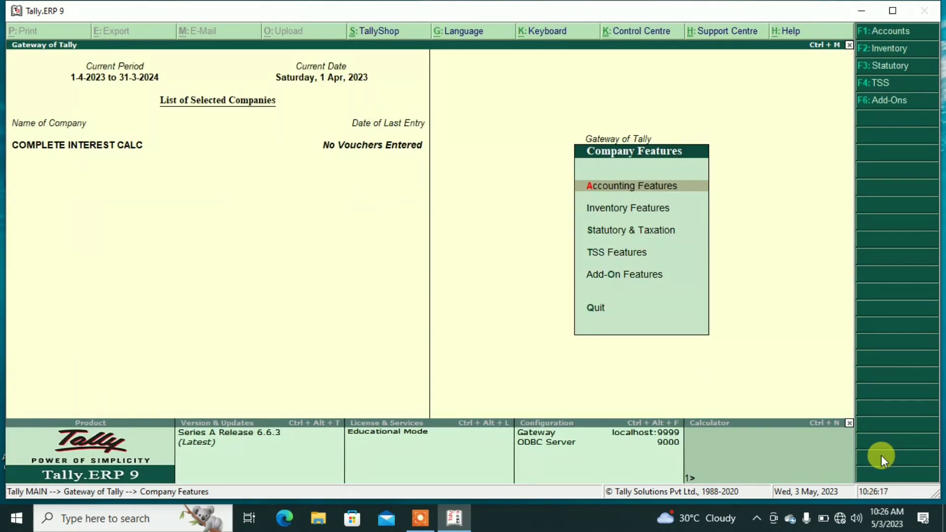
key(Escape)
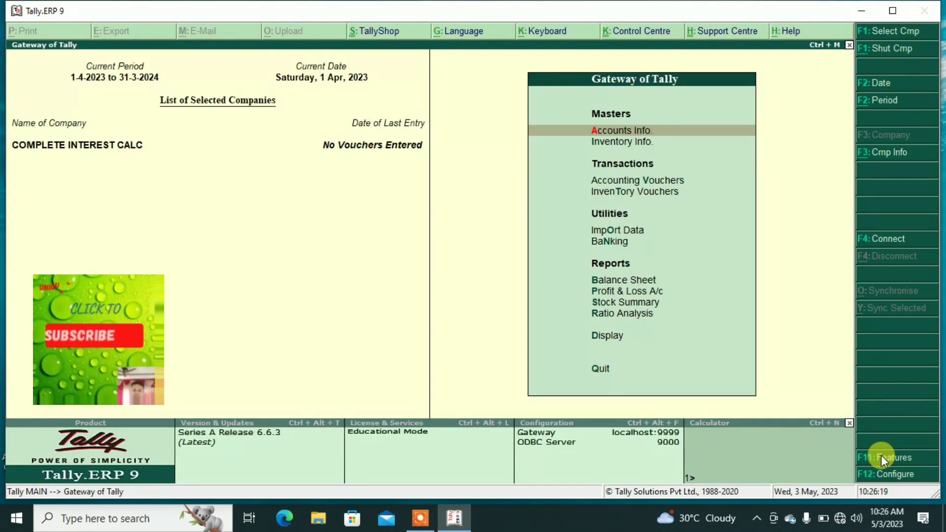
Create a single ledger PURCHASE A/C under Purchase Accounts, with inventory values affected and ledger type Not Applicable
key(Return)
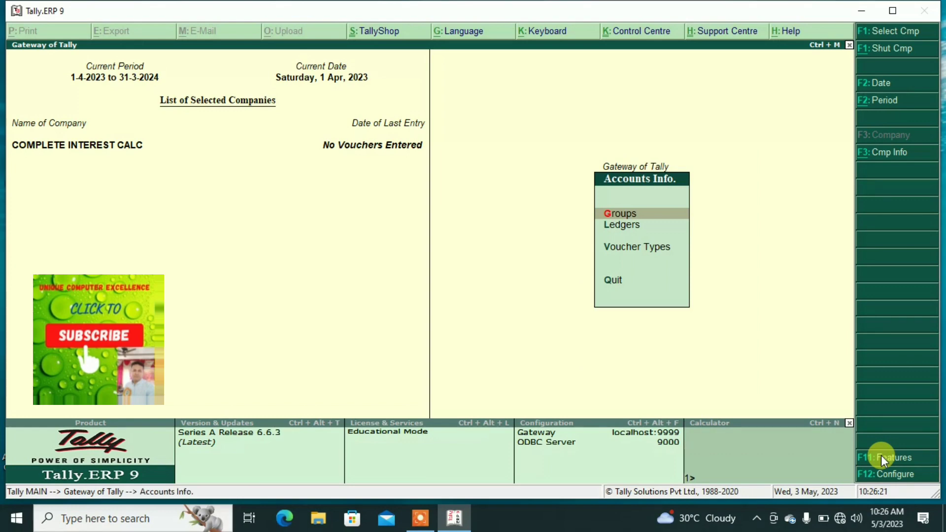
key(Down)
key(Return)
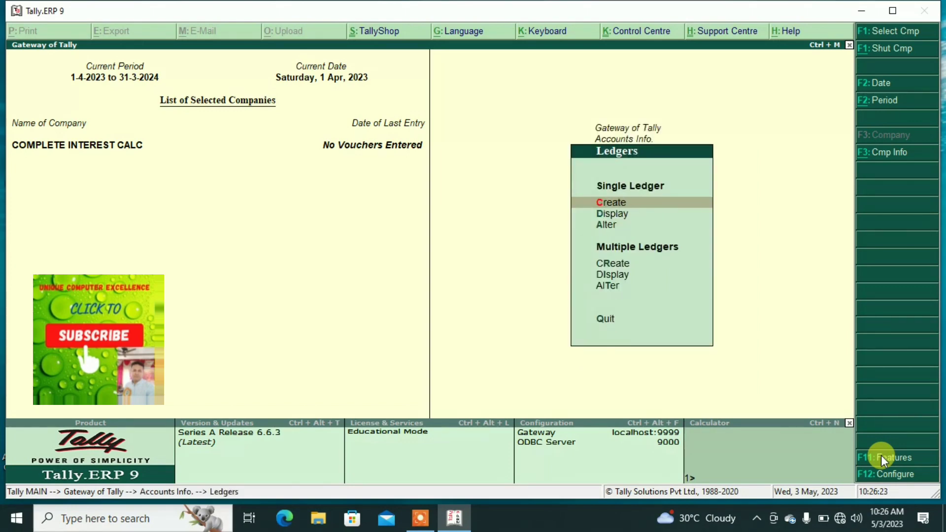
key(Return)
text(PURCHA)
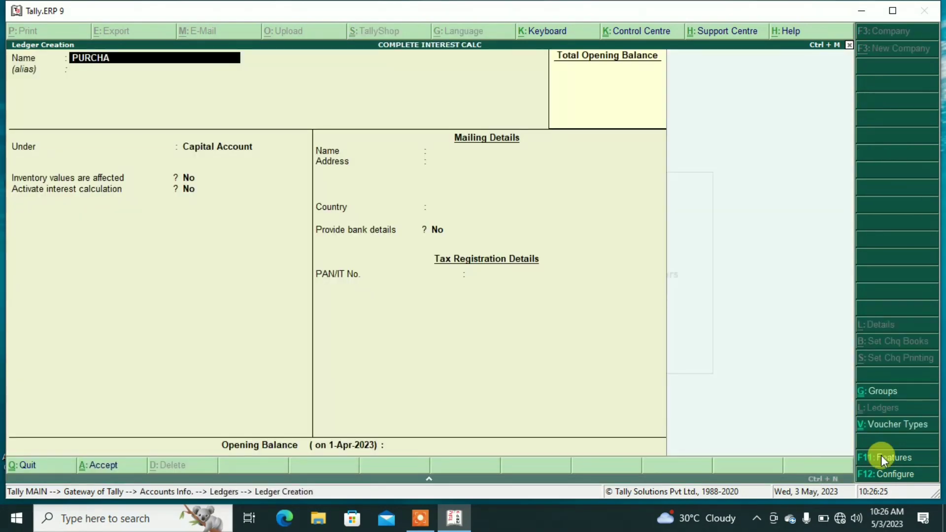
text(SE A/C)
key(Return)
text(PUR)
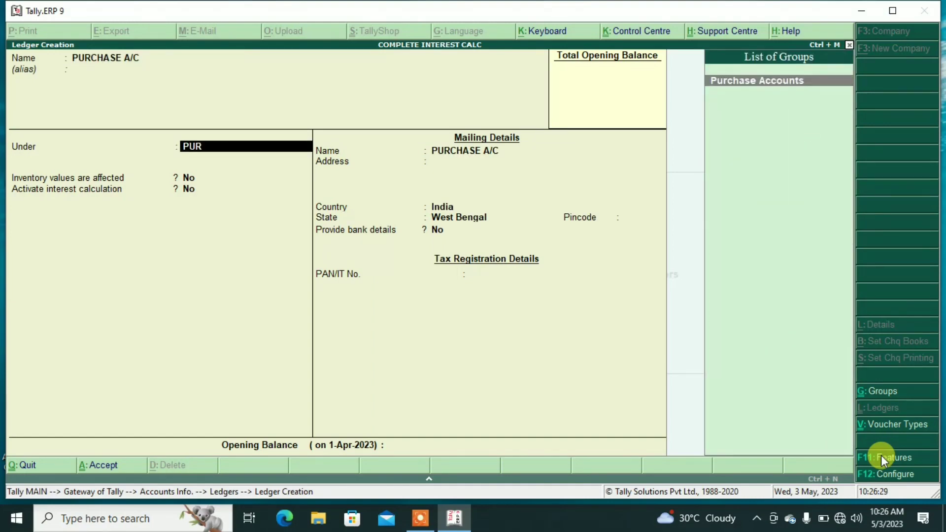
key(Return)
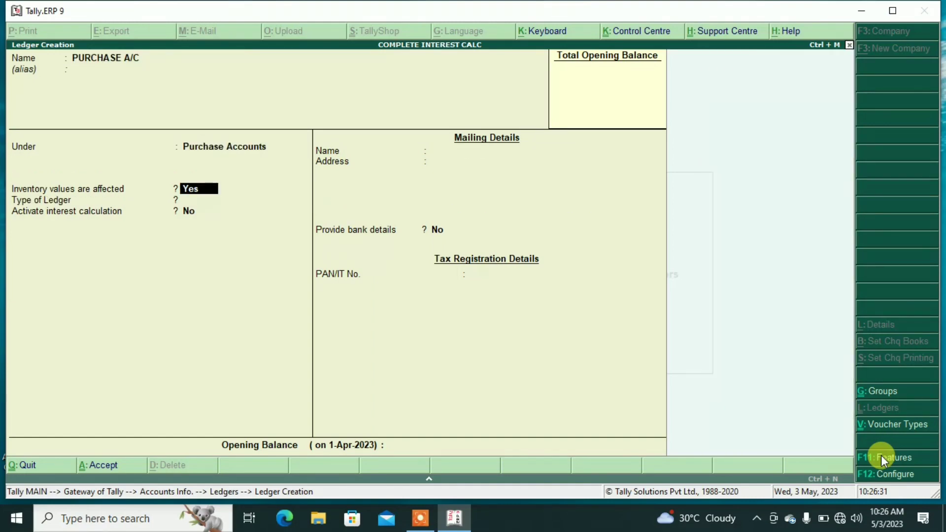
key(Return)
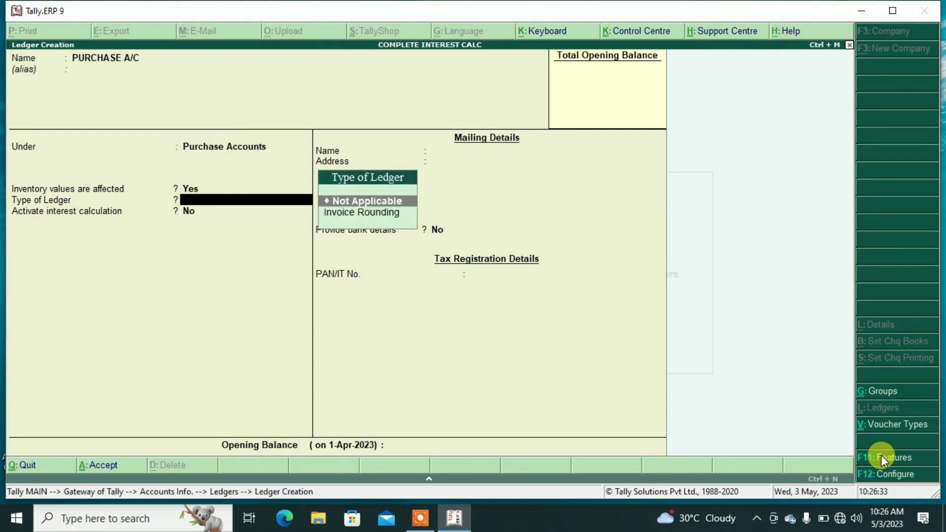
key(Return)
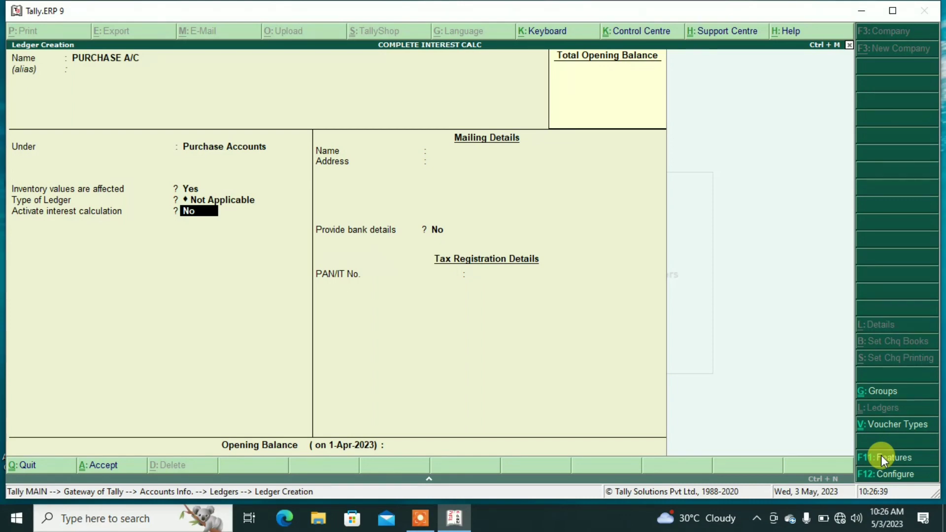
key(ctrl+a)
Create a ledger SALES A/C under Sales Accounts, with inventory values affected, and save it
text(SALS)
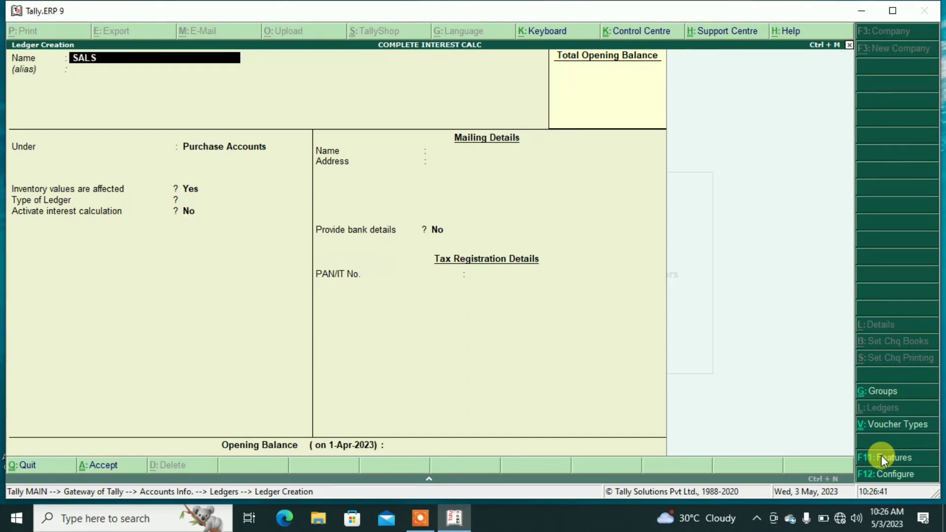
key(BackSpace)
text(ES A/C)
key(Return)
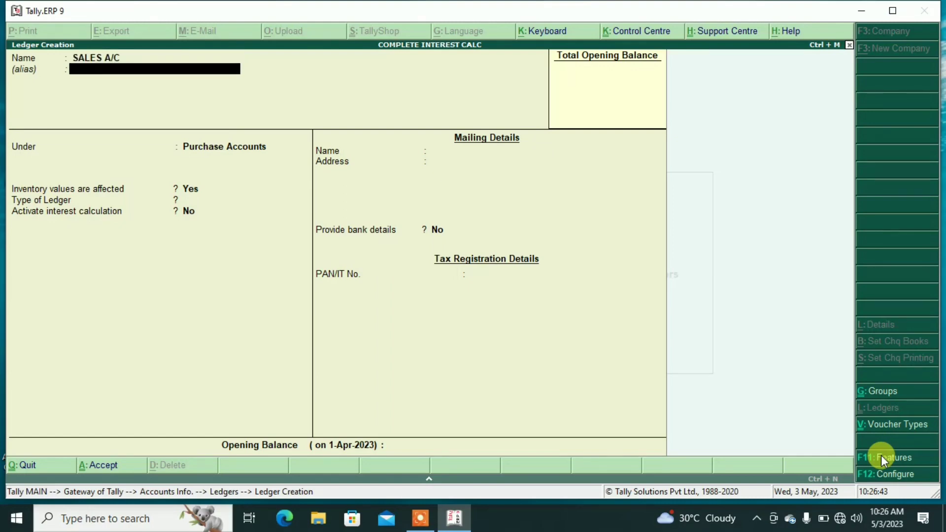
key(Return)
text(SAL)
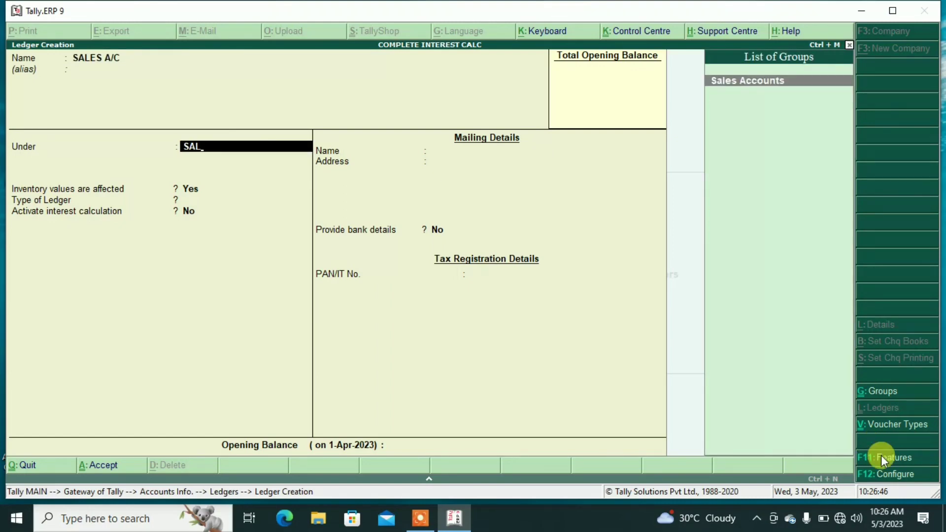
key(Return)
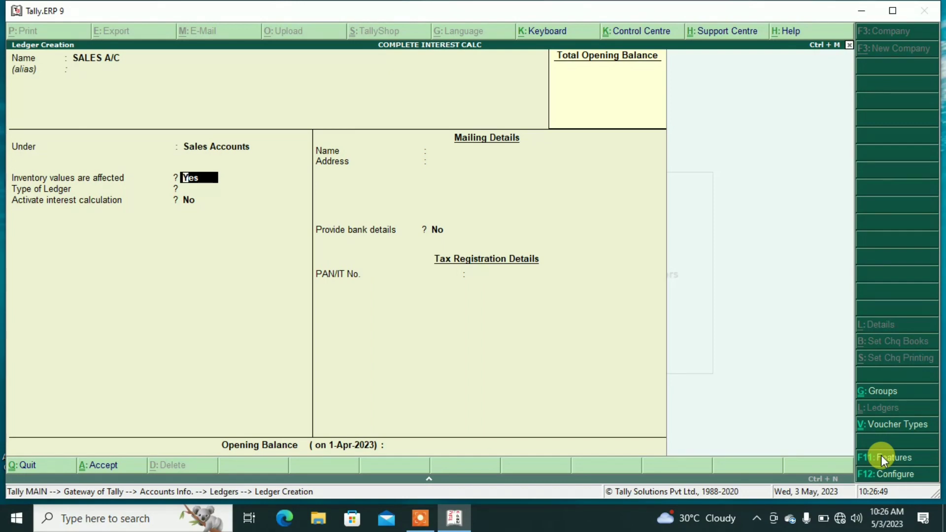
key(ctrl+a)
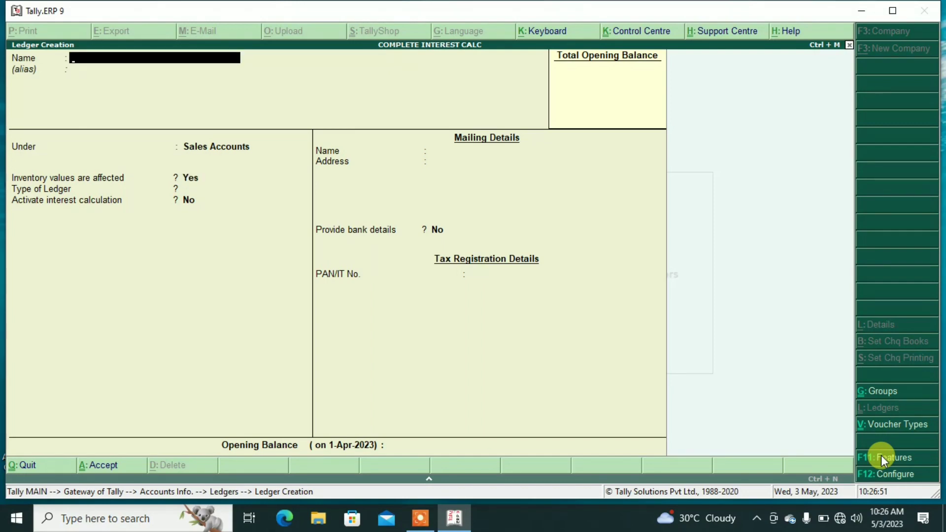
Start a new supplier ledger named AFIA COMM A/C and place it under Sundry Creditors
text(AFIA COMM A/C)
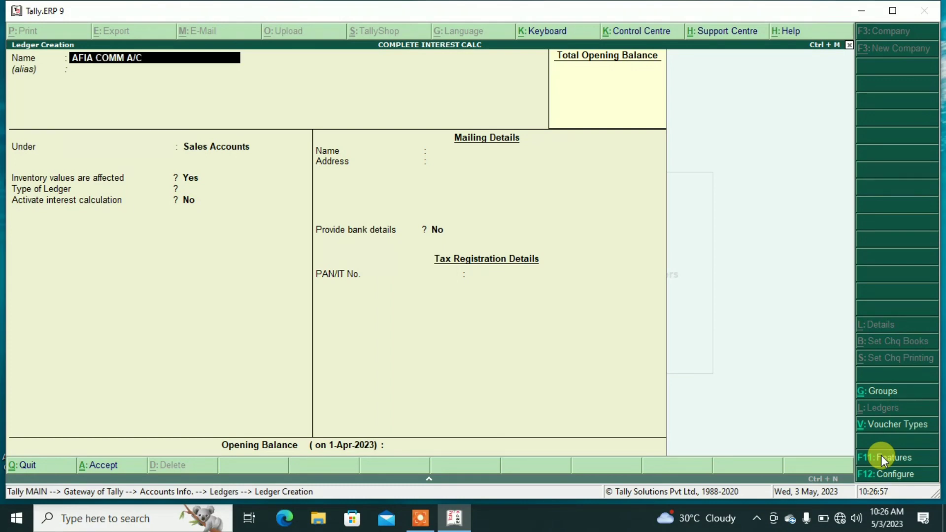
key(Return)
key(Return)
text(Sl)
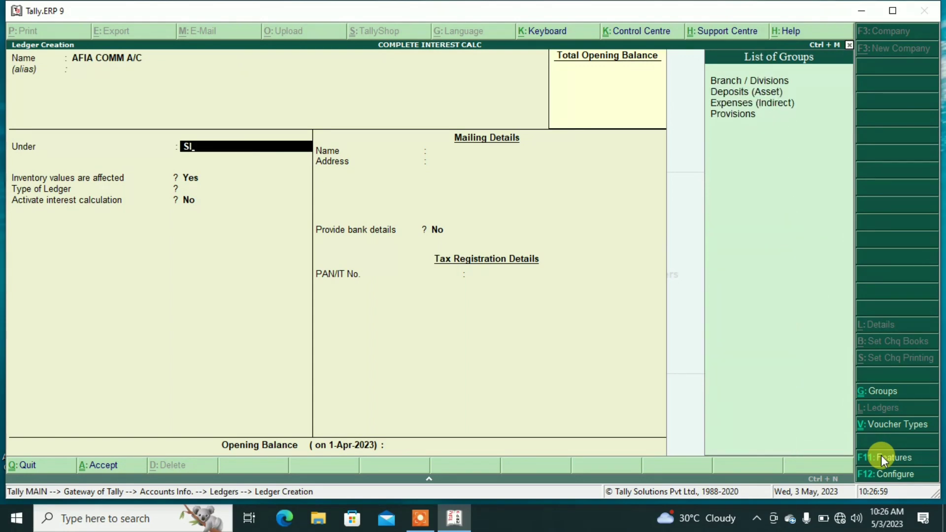
key(BackSpace)
text(UN)
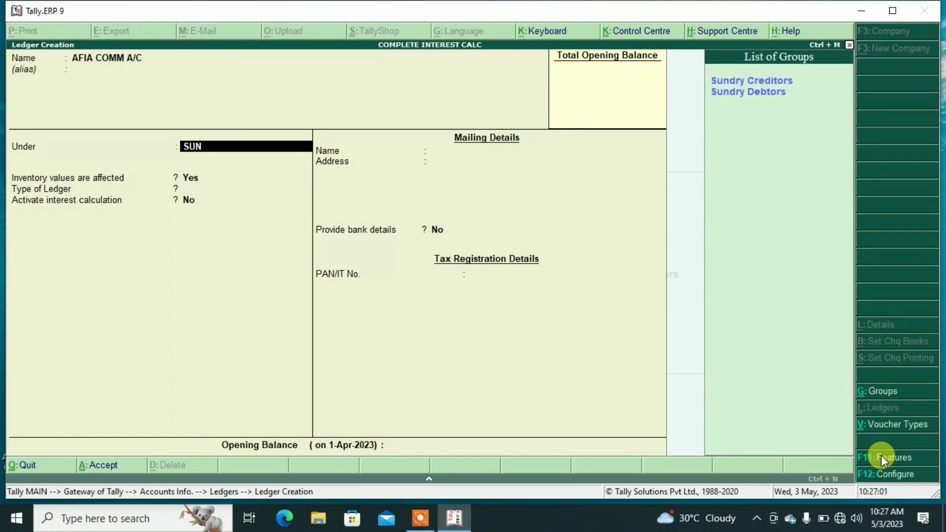
key(Return)
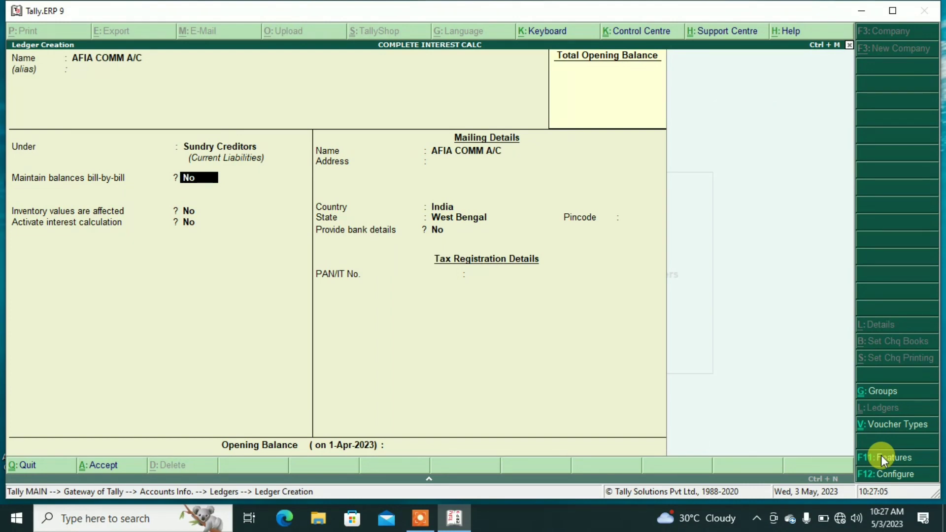
Maintain the supplier ledger's balances bill-by-bill without a default credit period, and activate its interest calculation
key(y)
key(Return)
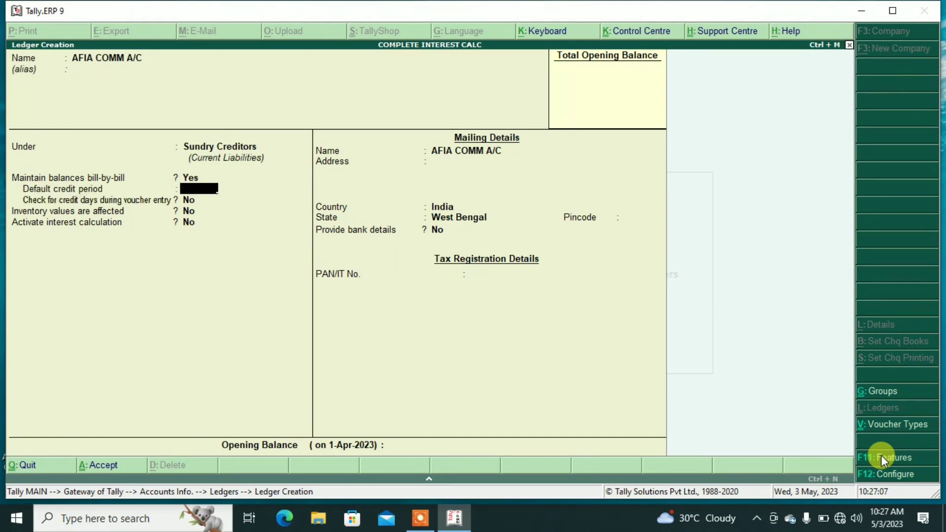
key(Return)
key(Return)
key(Return)
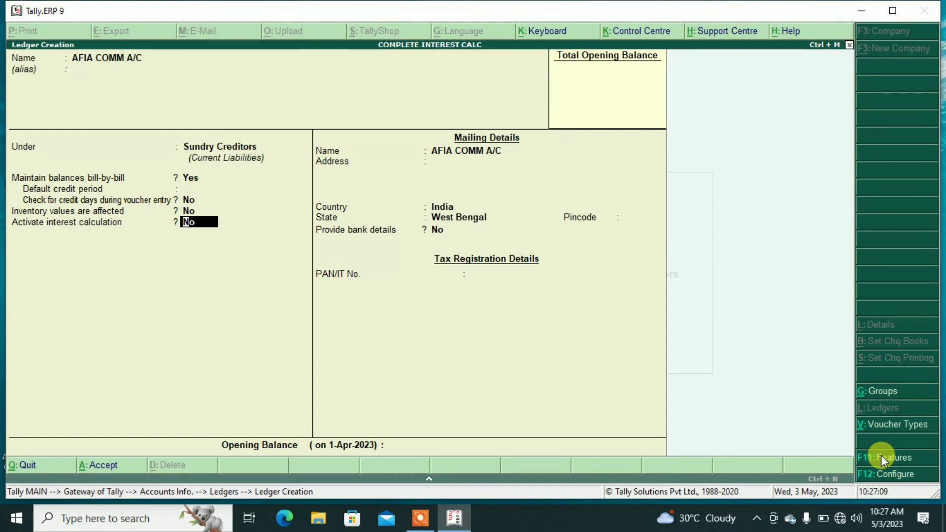
text(Y)
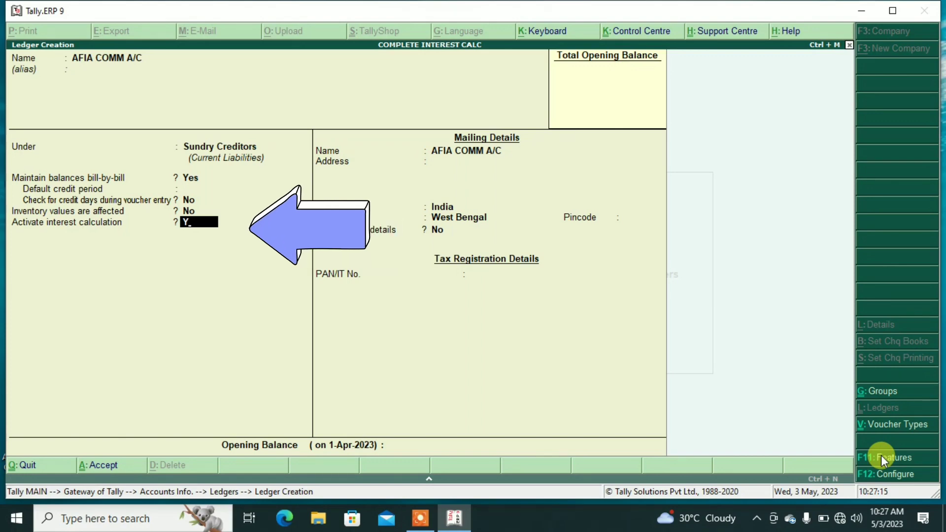
key(Return)
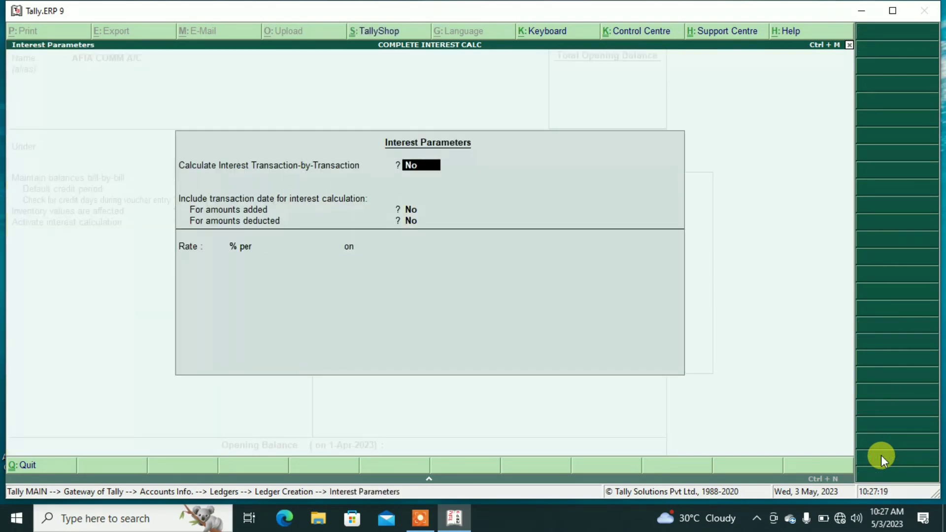
Calculate the supplier's interest transaction-by-transaction, overriding parameters and advanced parameters, with transaction dates excluded for amounts added and deducted
key(y)
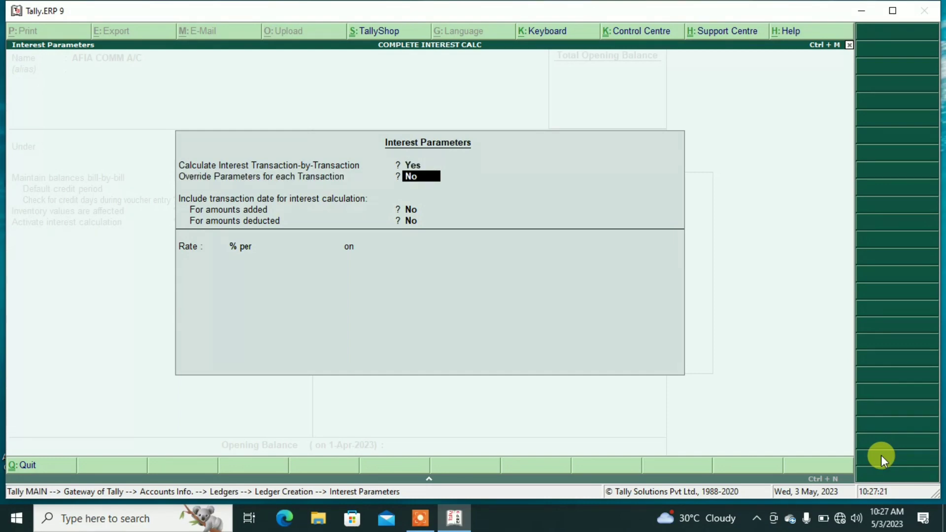
text(y)
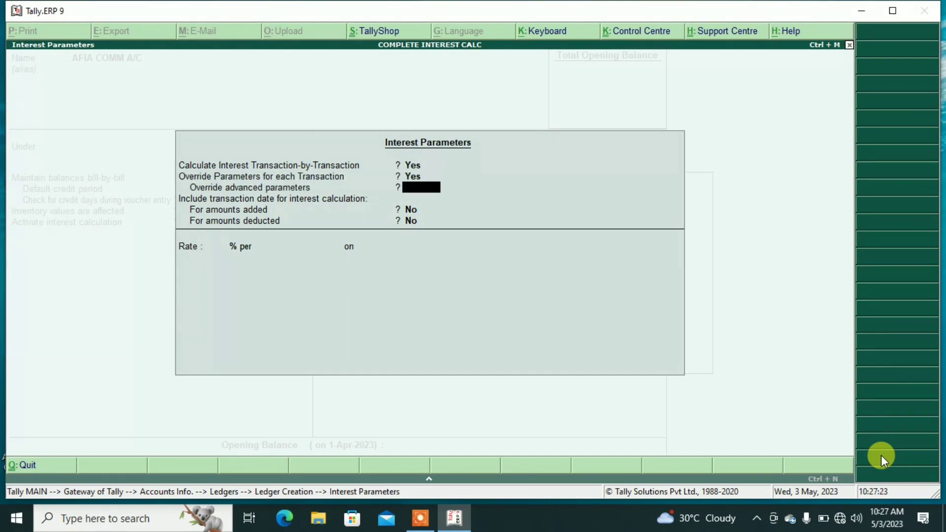
text(Y)
key(Return)
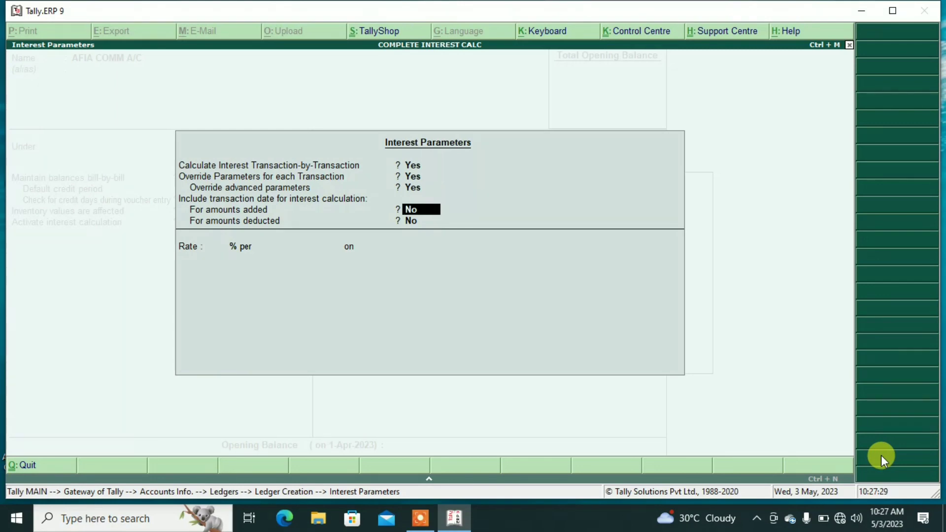
key(Return)
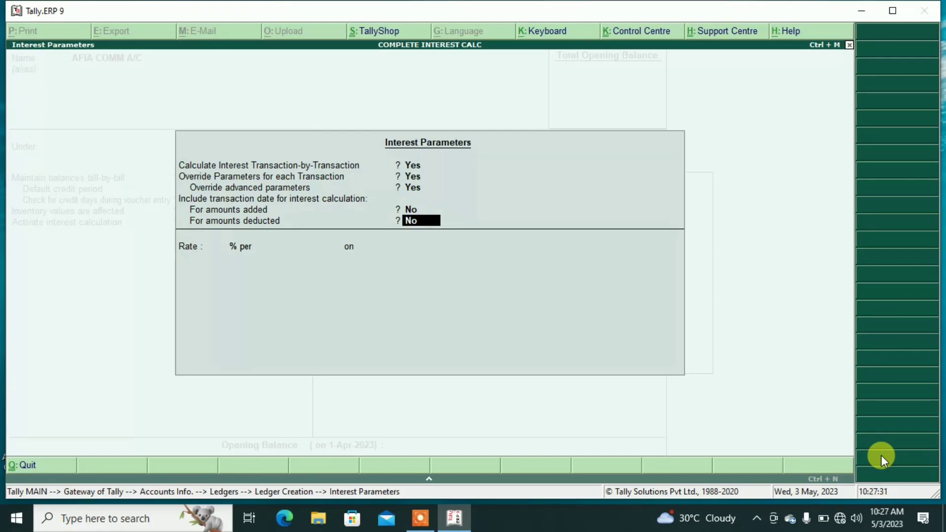
key(Return)
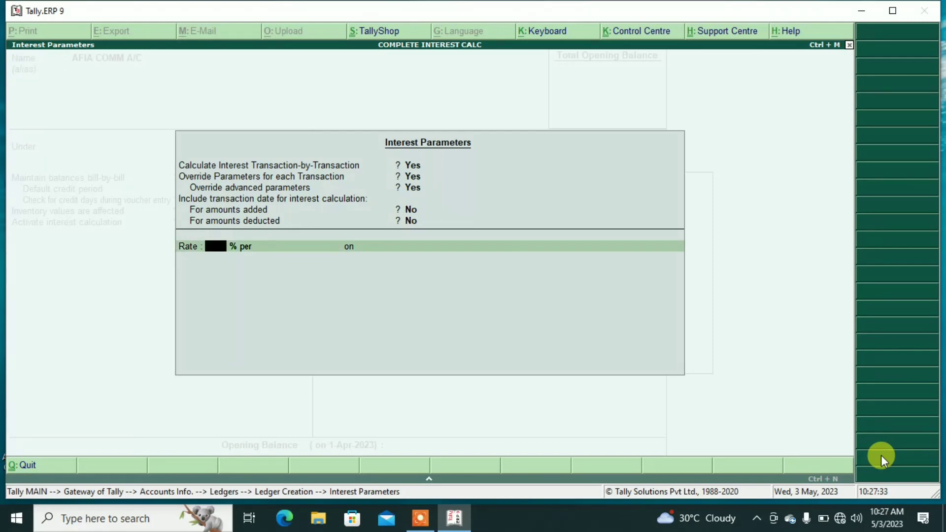
Set the supplier's interest rate to 10% per Calendar Year on All Balances
text(10)
key(Return)
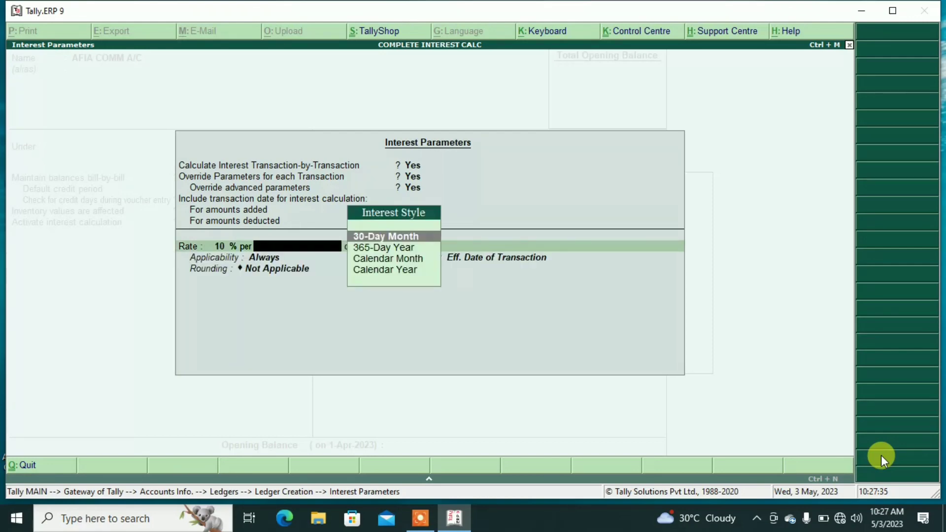
key(Down)
key(Down)
key(Down)
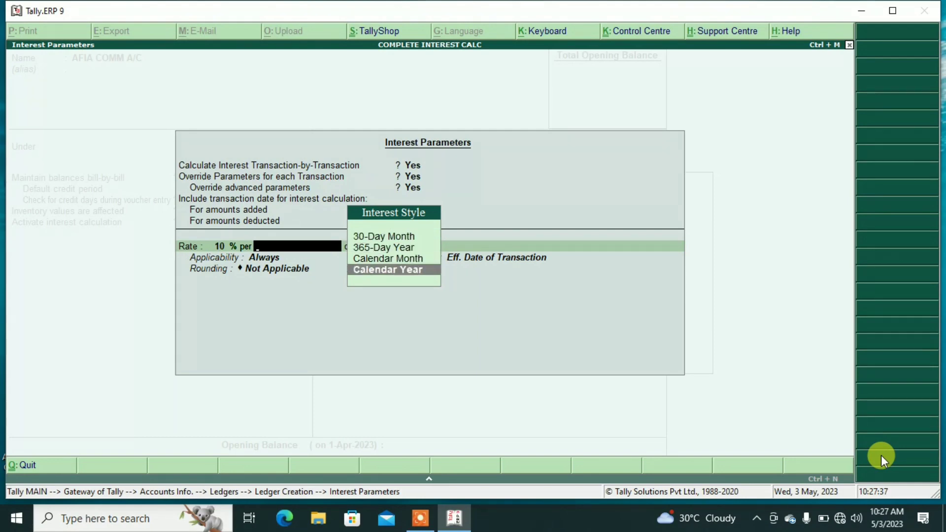
key(Return)
key(Return)
Keep the applicability Always, calculate the interest from Due Date of Invoice/Ref without rounding, and save the supplier ledger
key(Return)
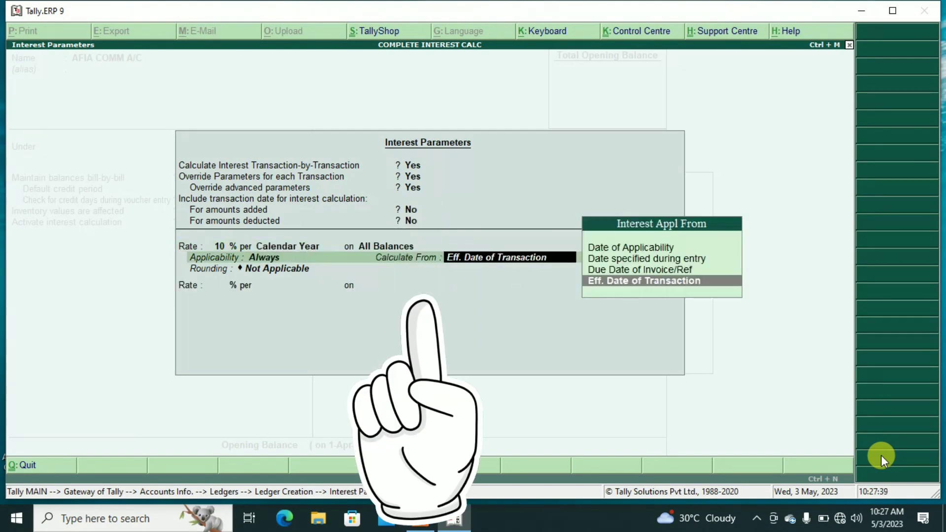
key(Up)
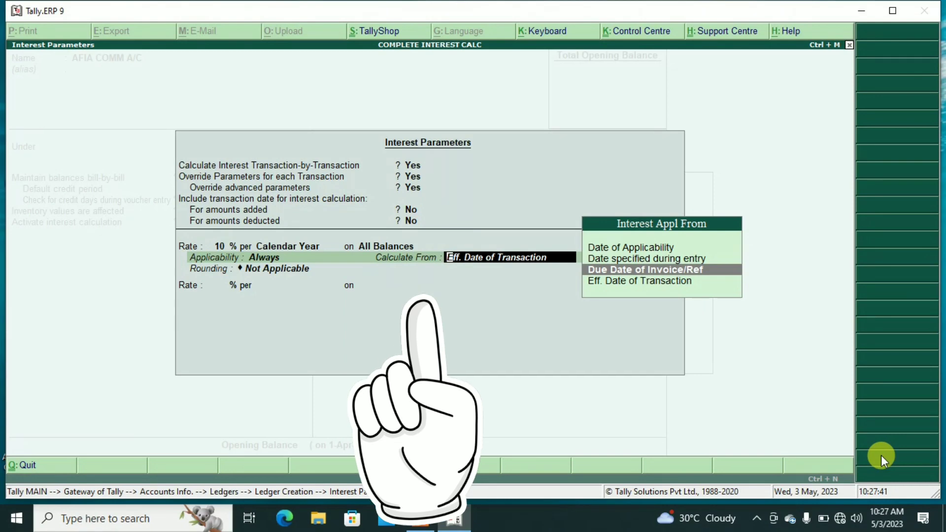
key(Return)
key(Return)
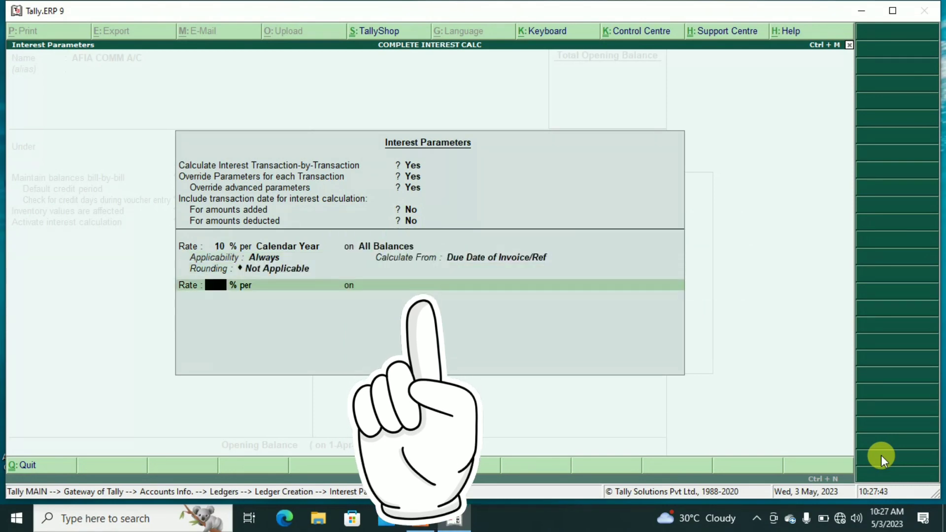
key(Return)
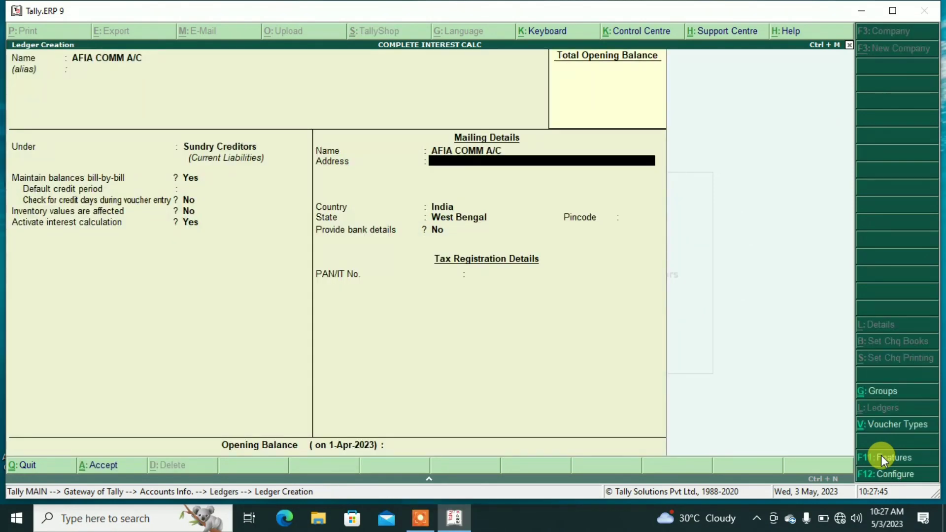
key(ctrl+a)
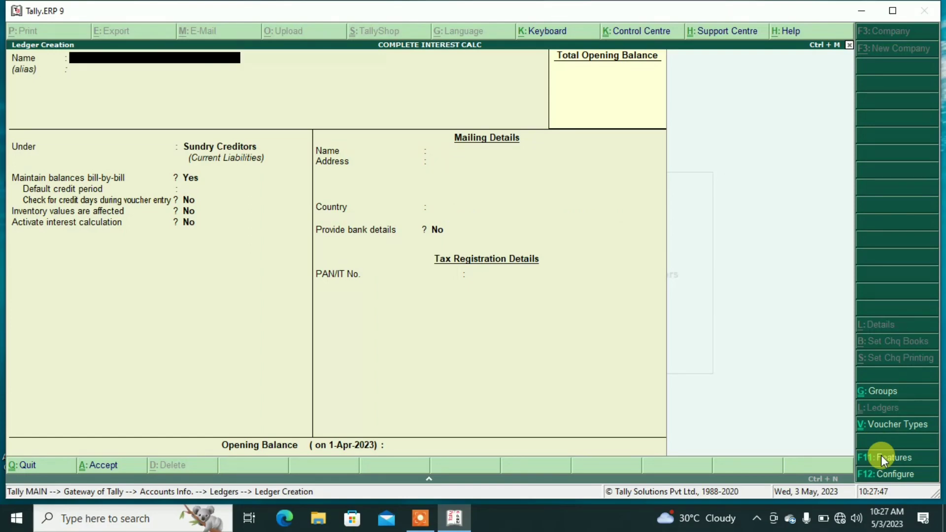
Start a new ledger with the customer's name followed by A/C, and place it under Sundry Debtors
text(SARF)
text(UDDIN A/C)
key(Return)
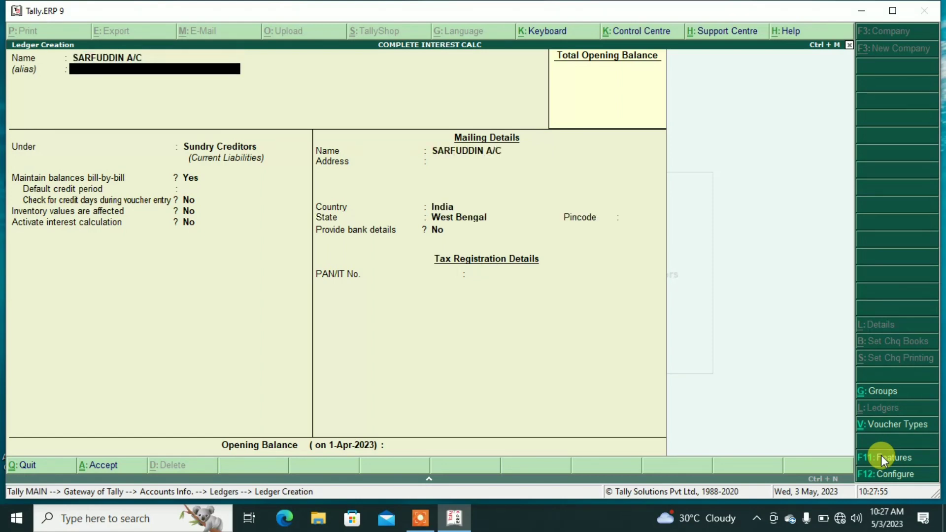
key(Return)
key(Down)
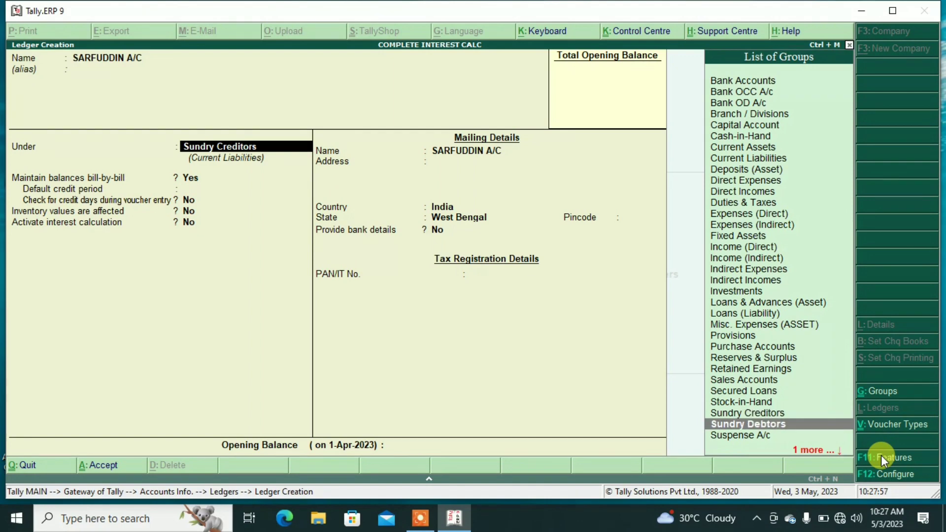
key(Return)
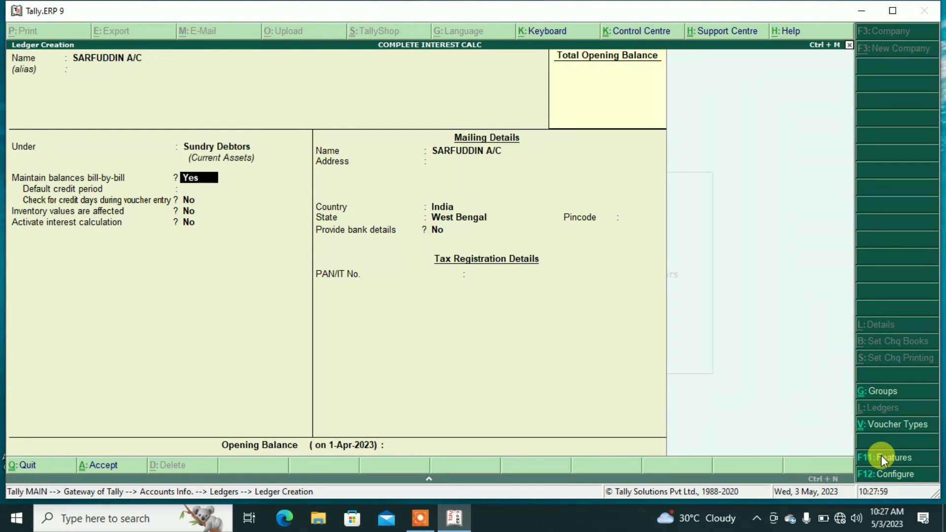
Keep the customer ledger's balances bill-by-bill without a default credit period, and activate its interest calculation
key(Return)
key(Return)
key(Return)
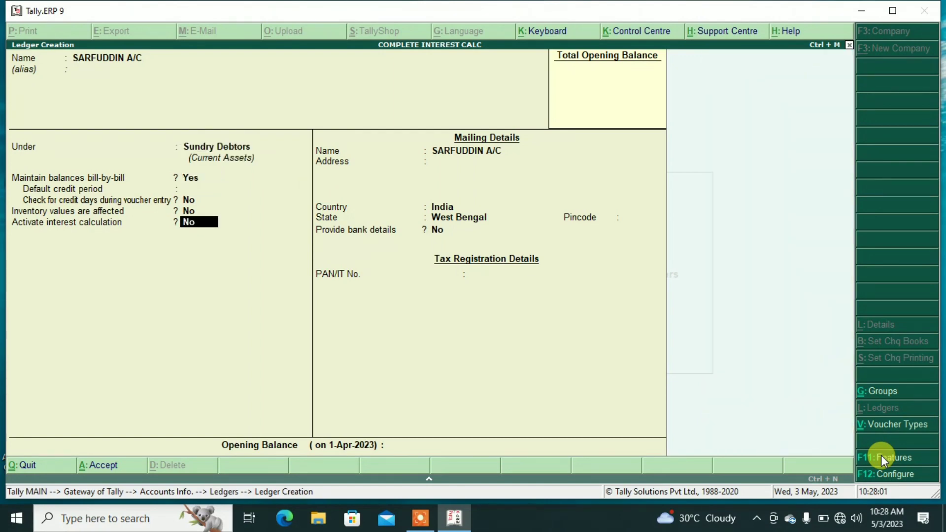
text(Y)
key(Return)
Calculate the customer's interest transaction-by-transaction, overriding parameters and advanced parameters, with transaction dates excluded for amounts added and deducted
text(Y)
key(Return)
text(Y)
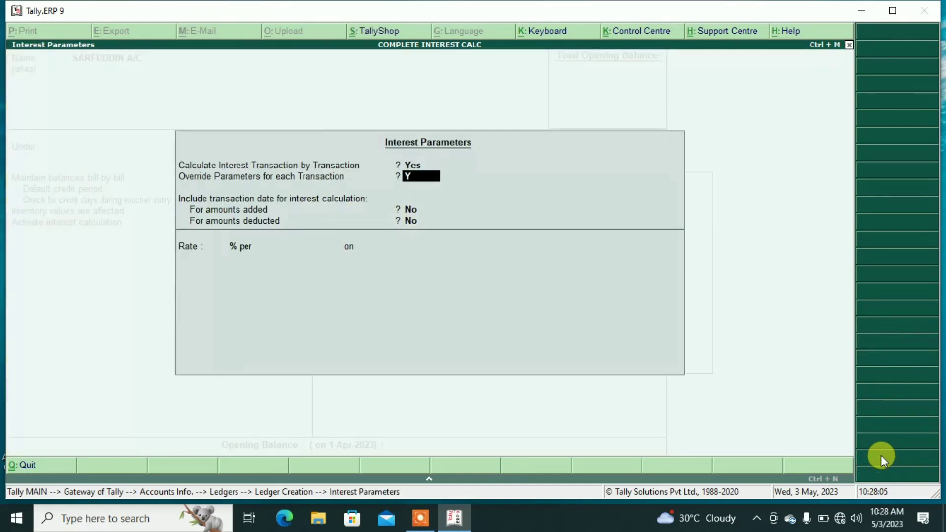
key(Return)
text(Y)
key(Return)
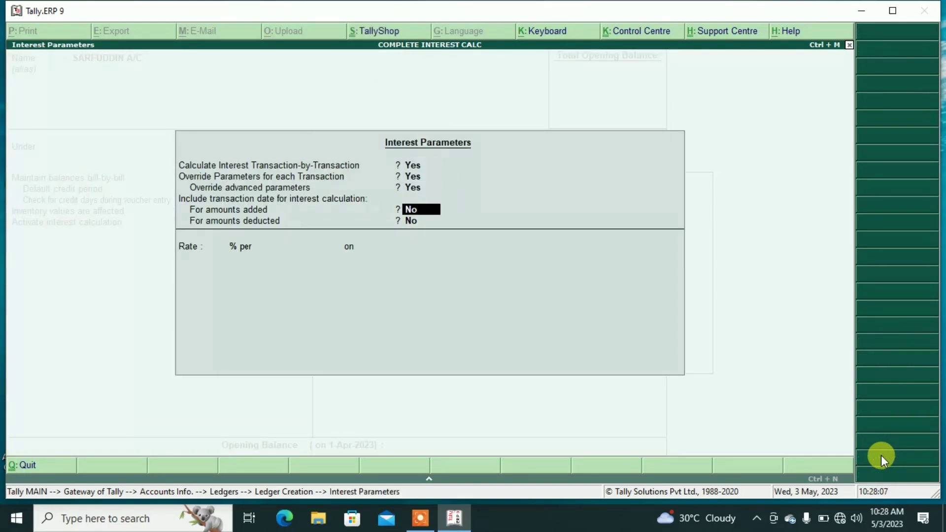
key(Return)
key(Return)
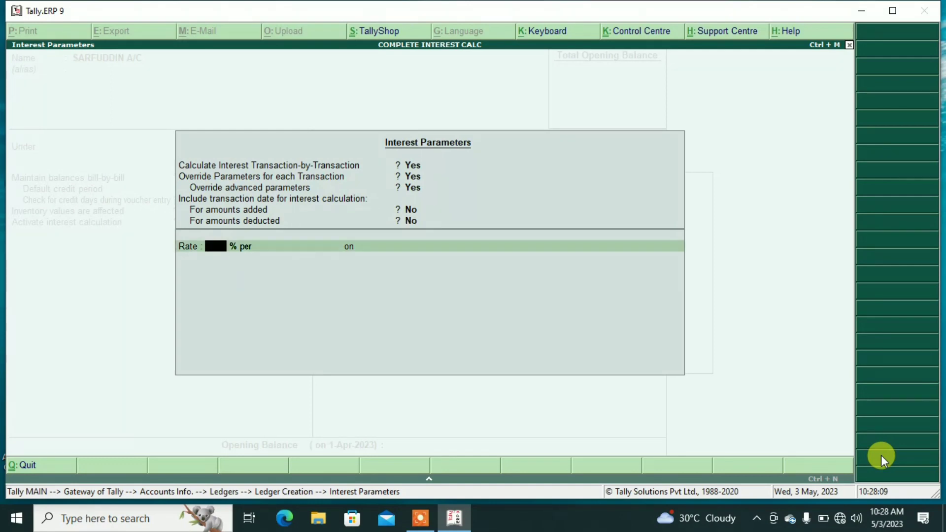
Set the customer's interest rate to 10% per Calendar Year on All Balances, with applicability Always
text(10)
key(Return)
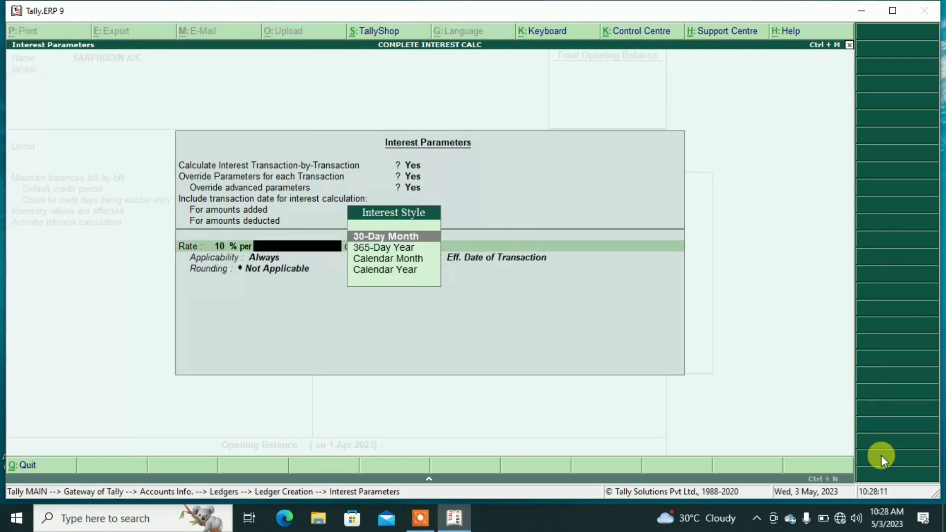
key(Down)
key(Down)
key(Down)
key(Return)
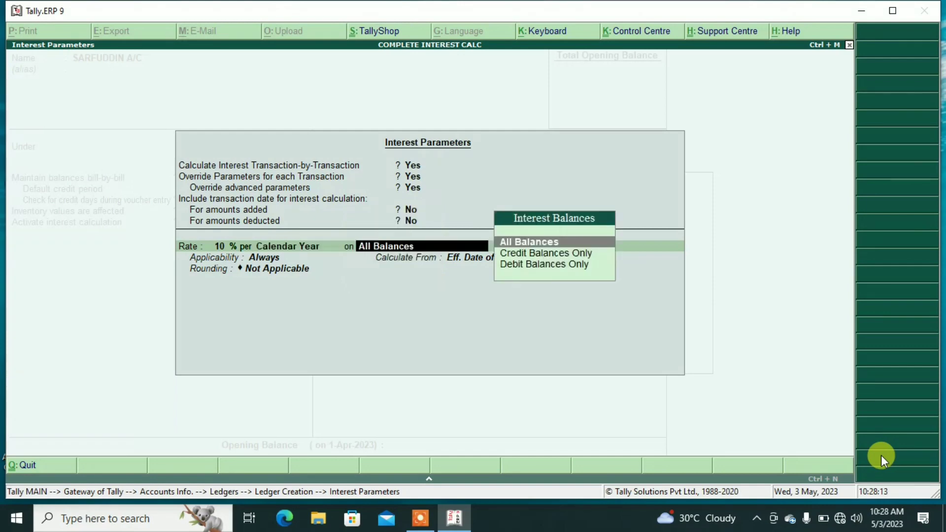
key(Return)
key(Return)
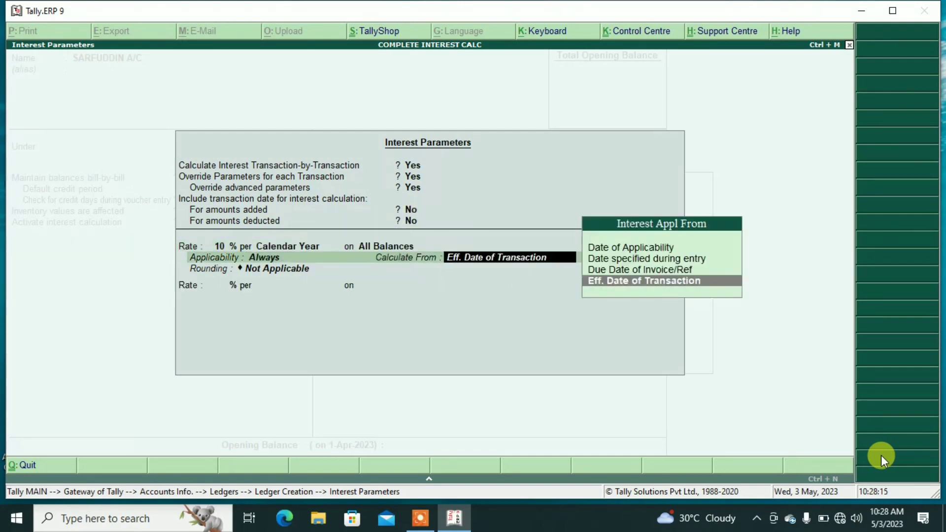
Calculate the customer's interest from Due Date of Invoice/Ref without rounding, keep the default mailing details, and save the ledger
key(Up)
key(Return)
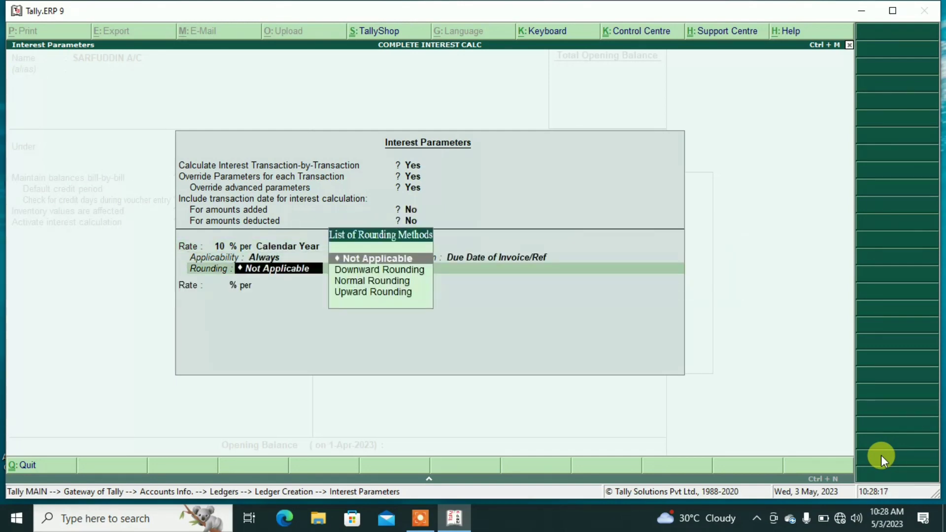
key(Return)
key(Return)
key(Return)
key(Return)
key(Return)
key(Return)
key(Return)
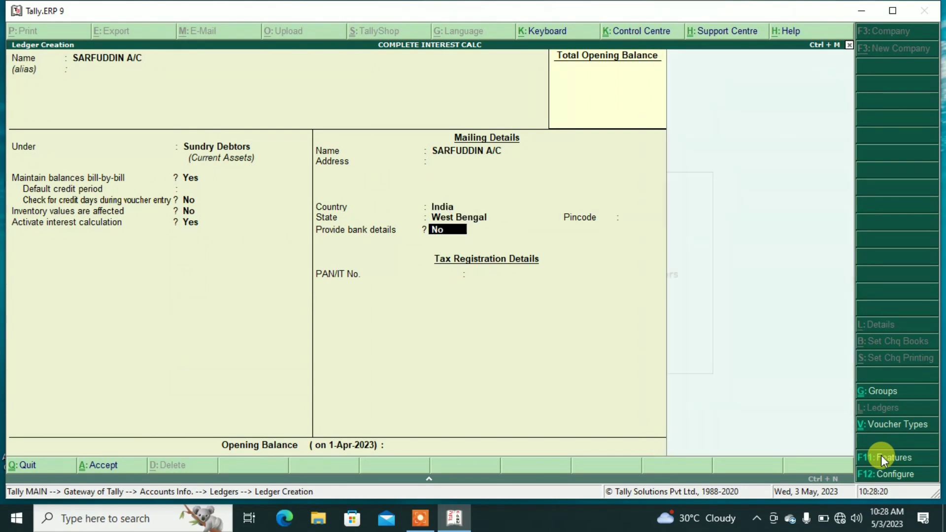
key(Return)
key(Return)
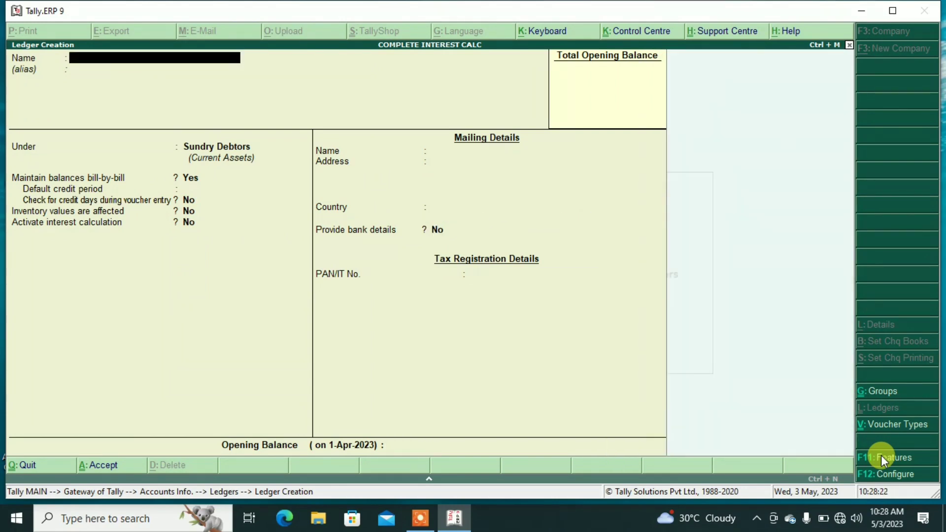
Create the ledger INTEREST PAID under Indirect Expenses, without activating interest calculation
text(INTEREST PAID)
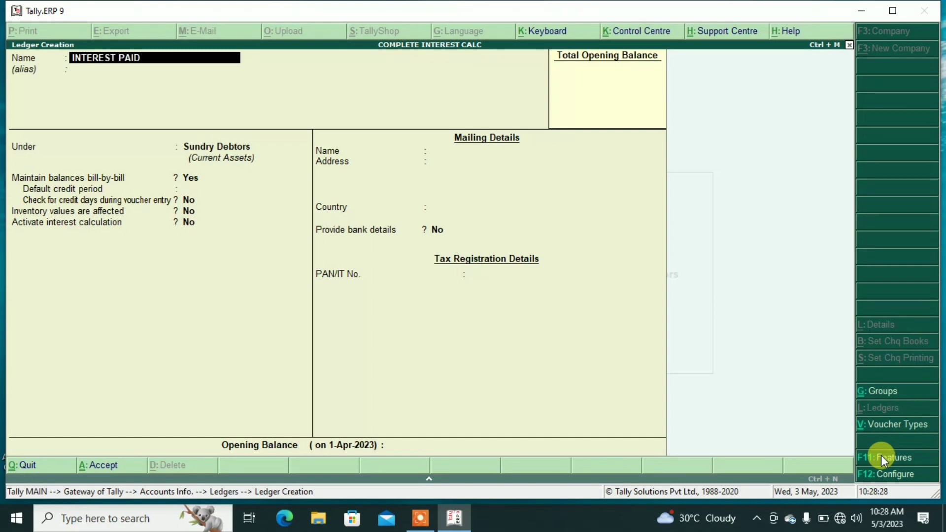
key(Return)
key(Return)
text(IND)
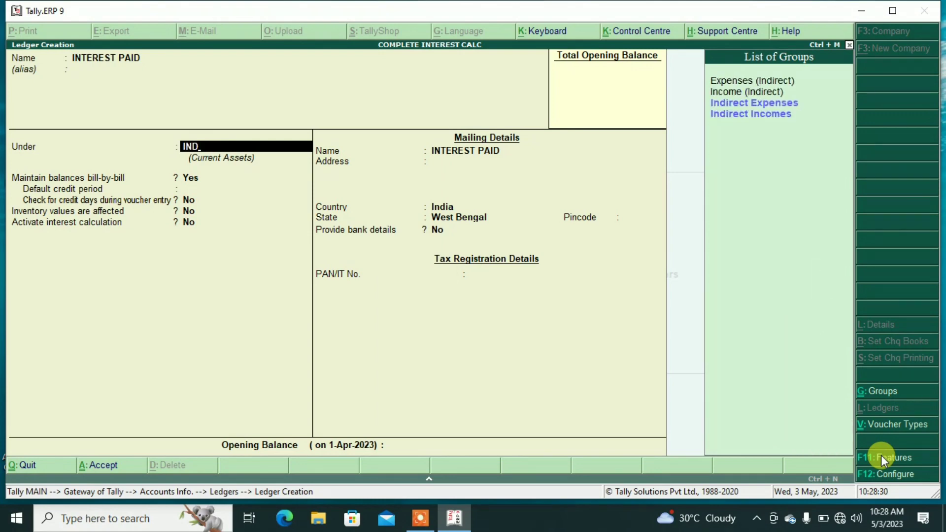
key(Down)
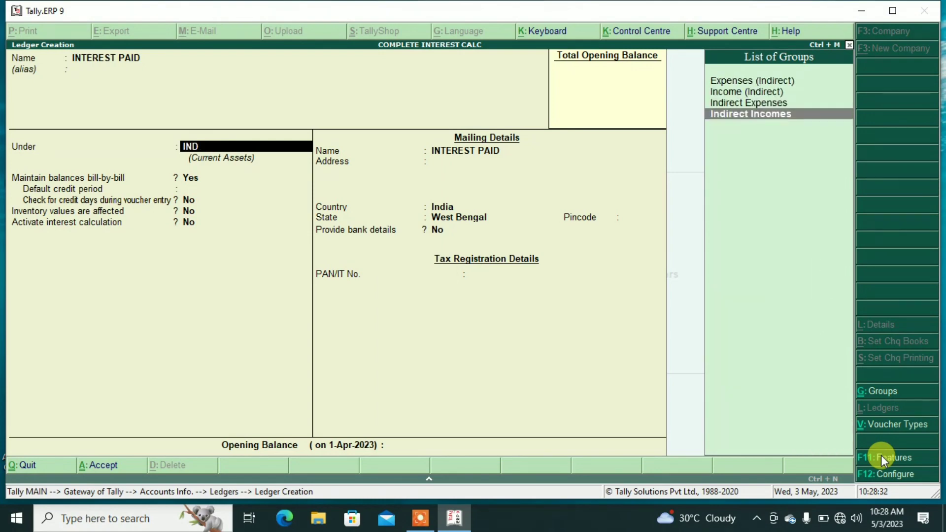
key(Up)
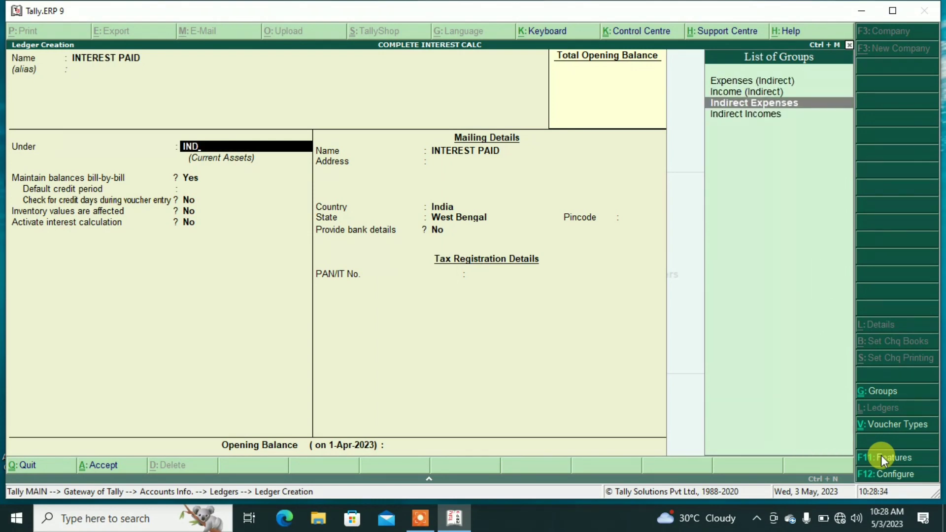
key(Return)
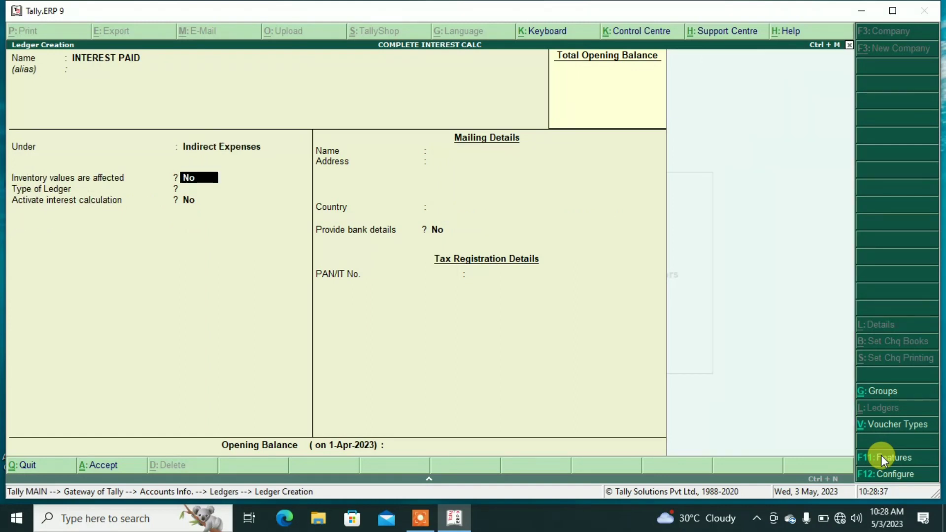
key(ctrl+a)
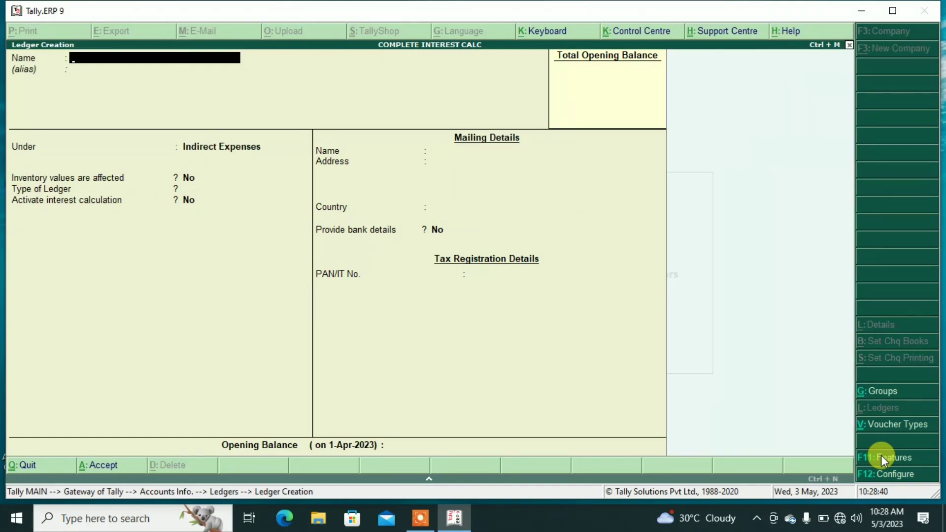
Create the ledger INTEREST RECV under Indirect Incomes, without activating interest calculation
text(INTEREST RECV)
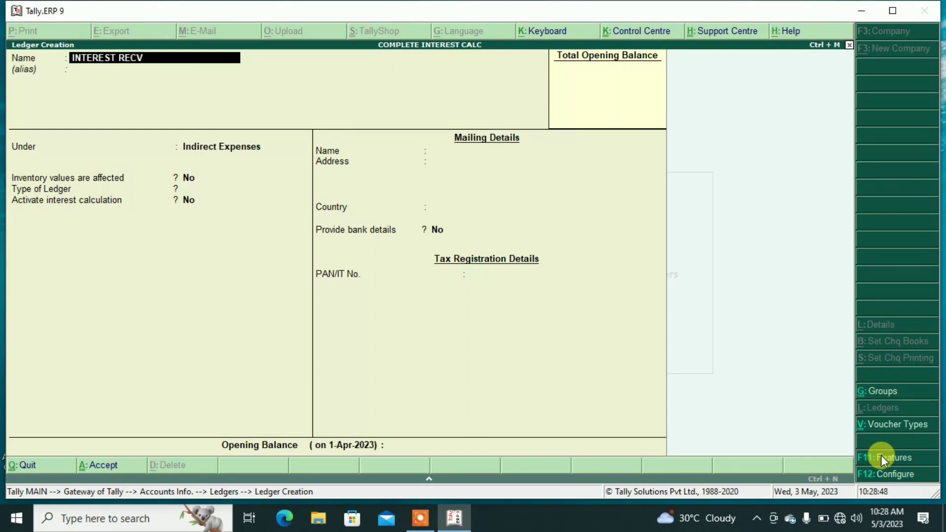
key(Return)
key(Return)
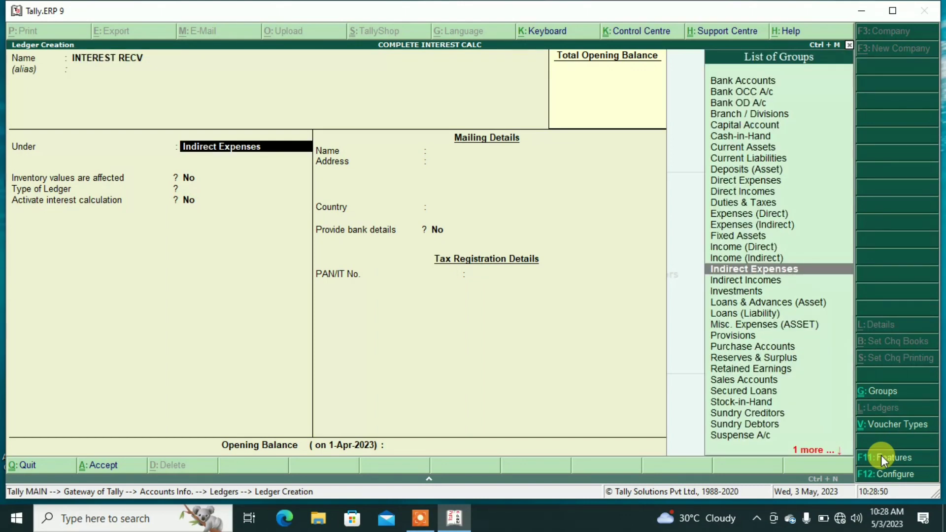
key(Down)
key(Return)
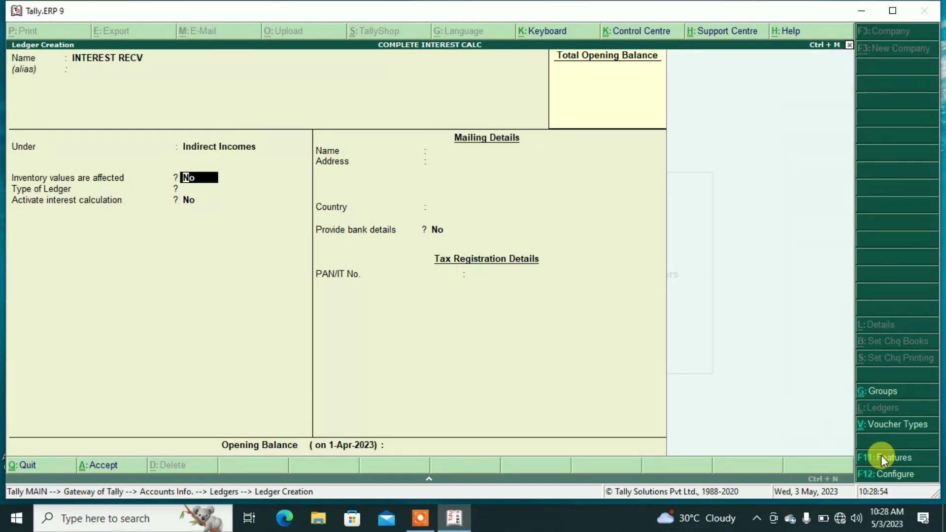
key(ctrl+a)
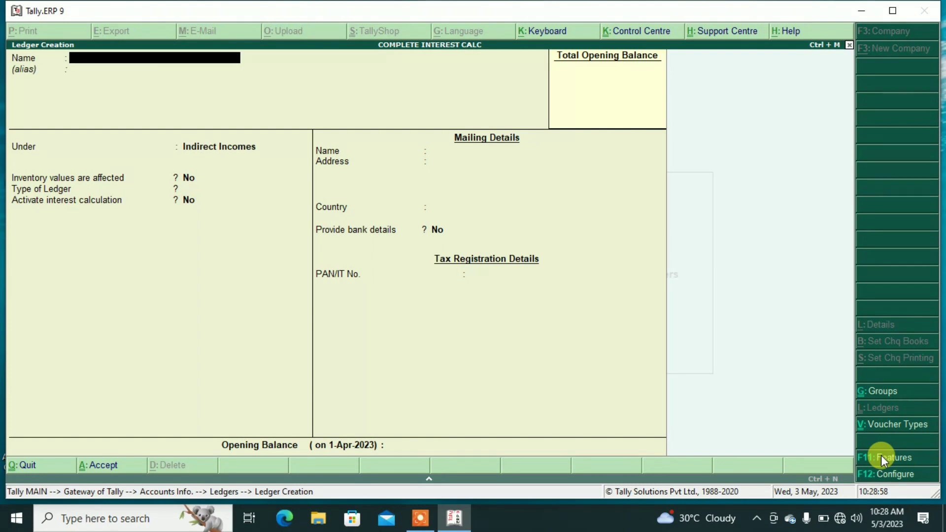
Leave ledger creation and start a new voucher type named INTEREST PAID, based on Credit Note
key(Escape)
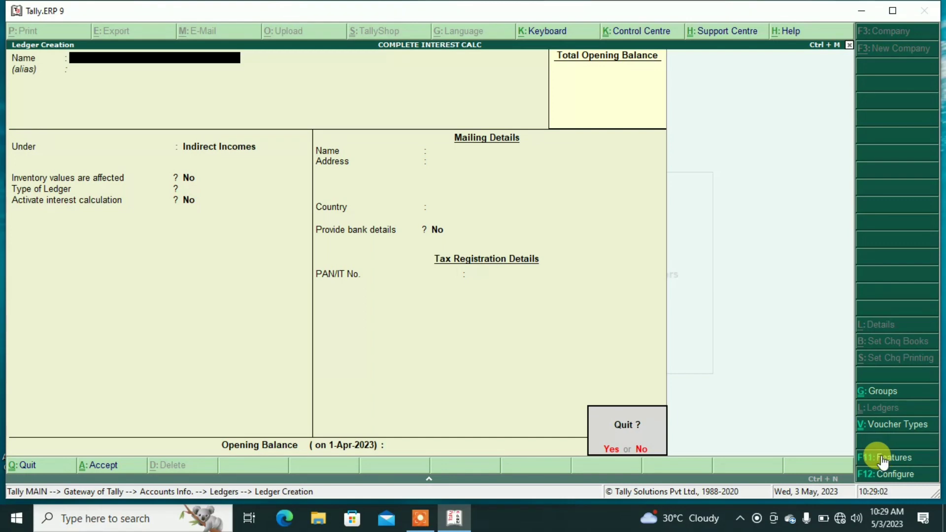
key(y)
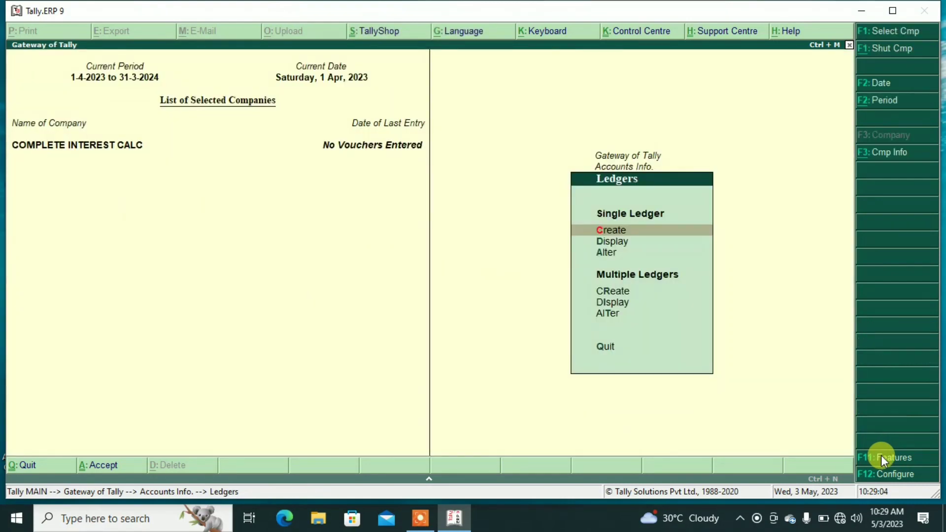
key(Escape)
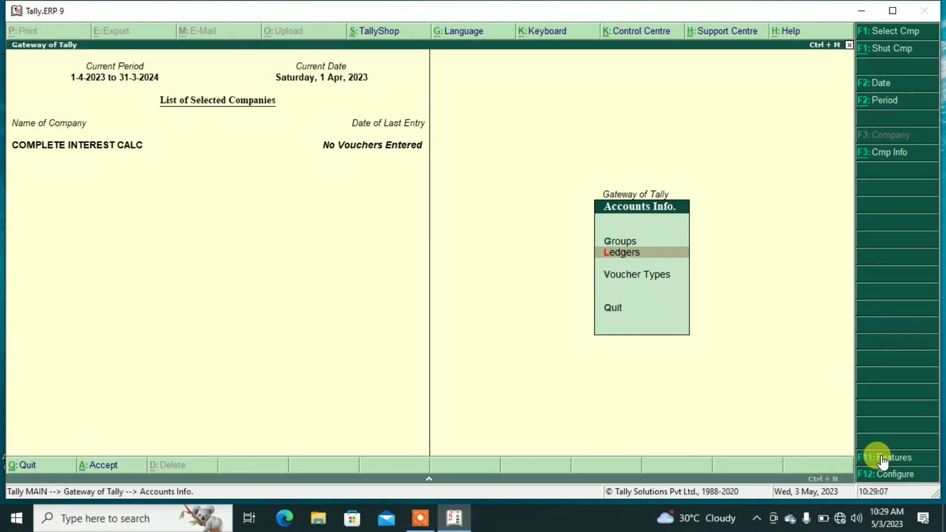
key(Down)
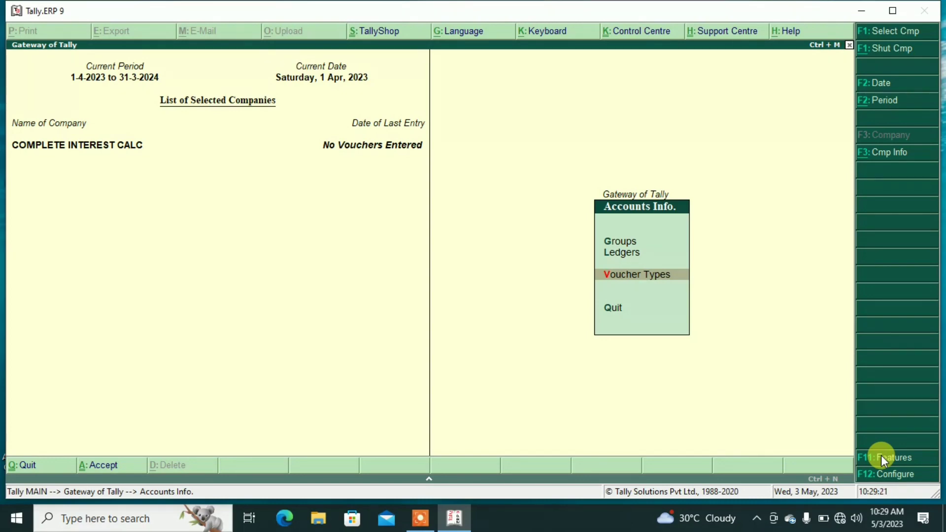
key(Return)
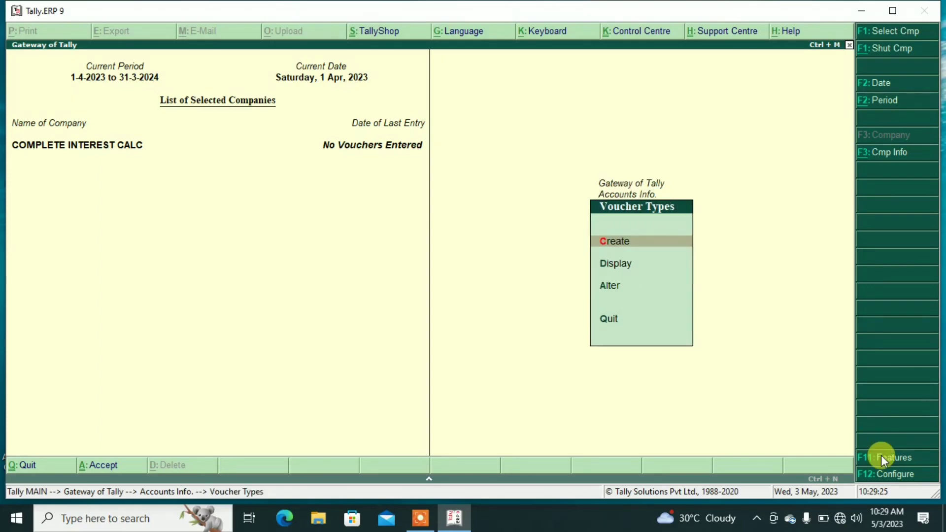
key(Return)
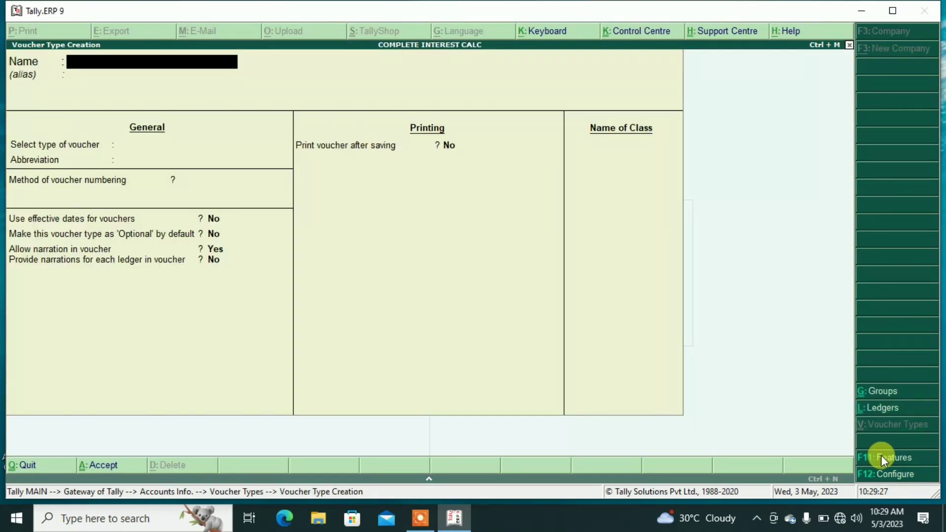
text(INTEREST)
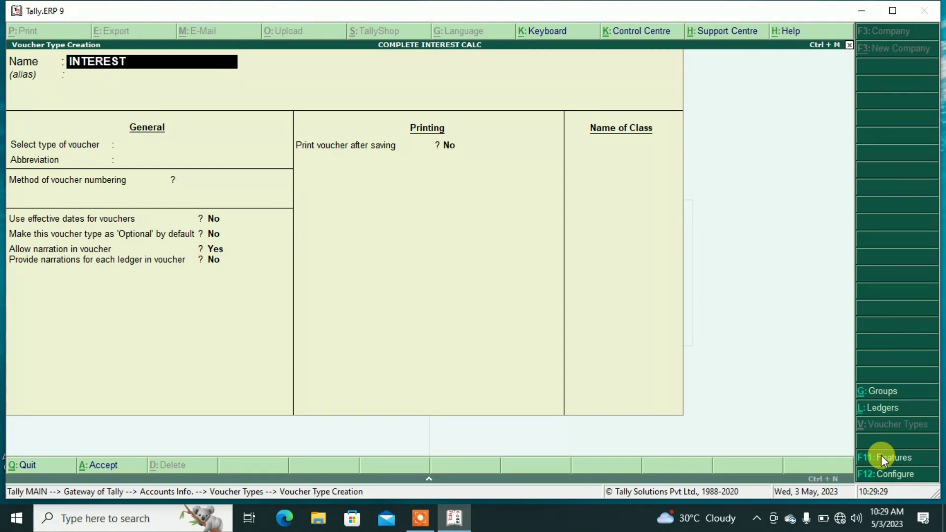
text( PAID)
key(Return)
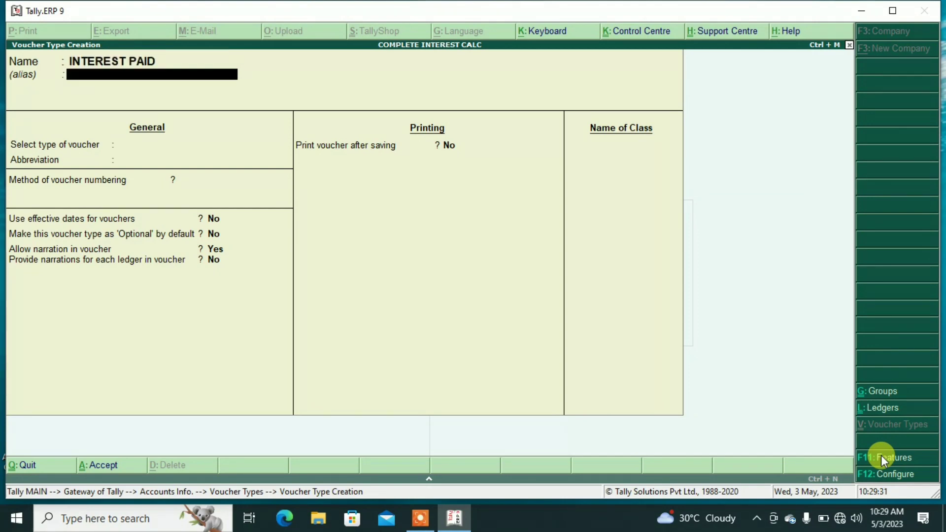
key(Return)
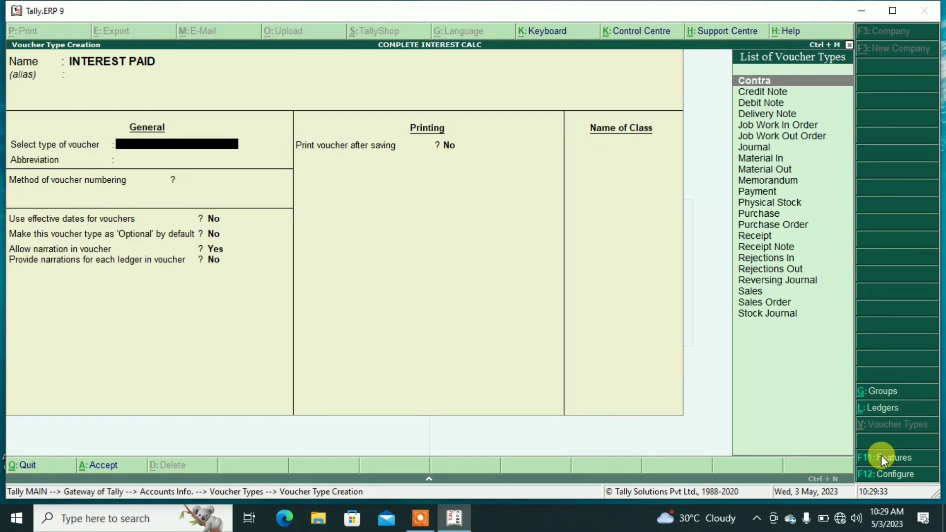
text(CRE)
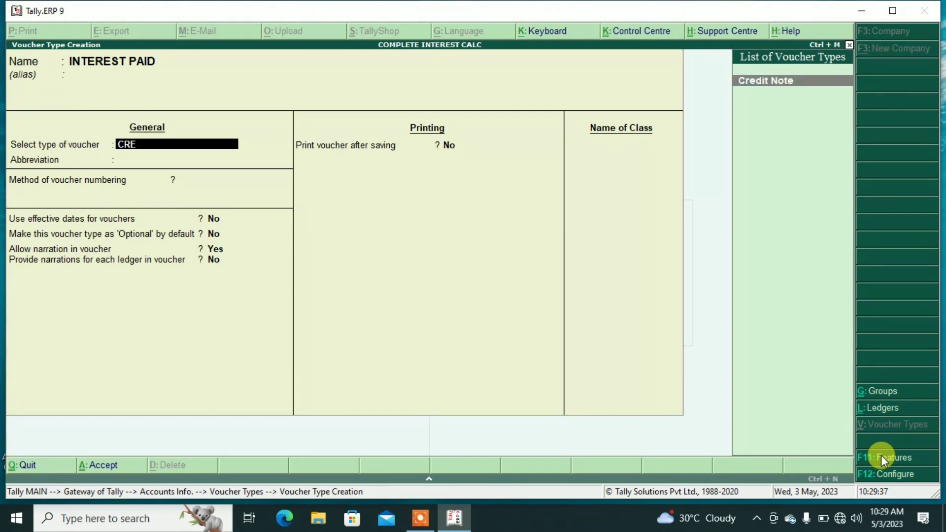
key(Return)
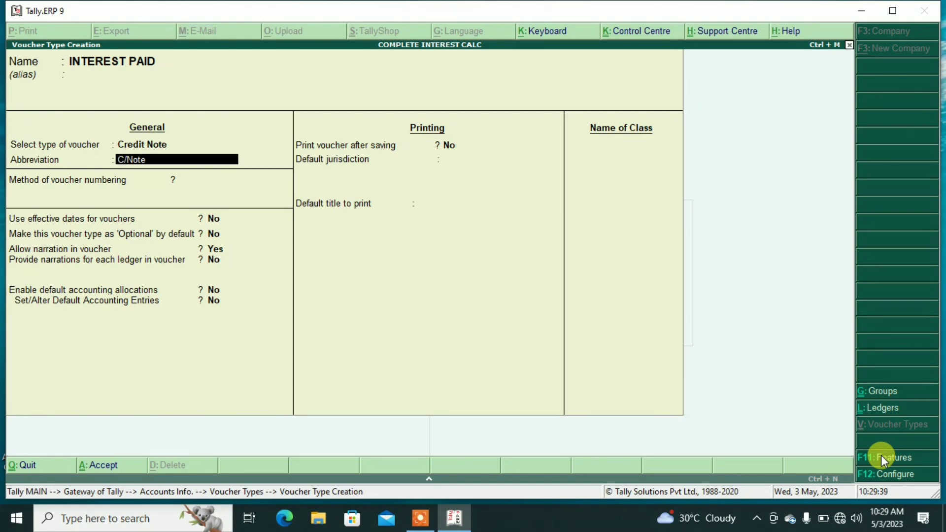
Keep automatic numbering and the other default options for the INTEREST PAID voucher type, and add the class INT PD
key(Return)
key(Return)
key(Return)
key(Return)
key(Return)
key(Return)
key(Return)
key(Return)
key(Return)
key(Return)
key(Return)
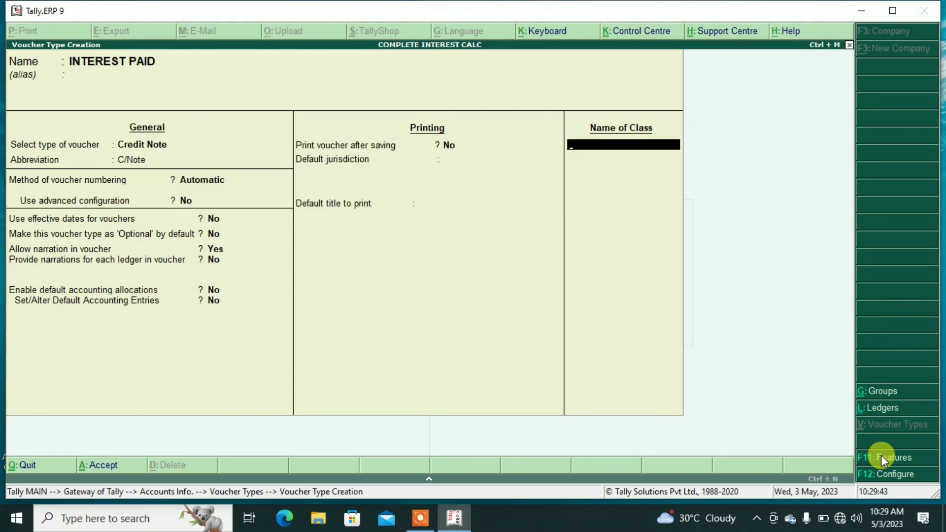
text(INT PD)
key(Return)
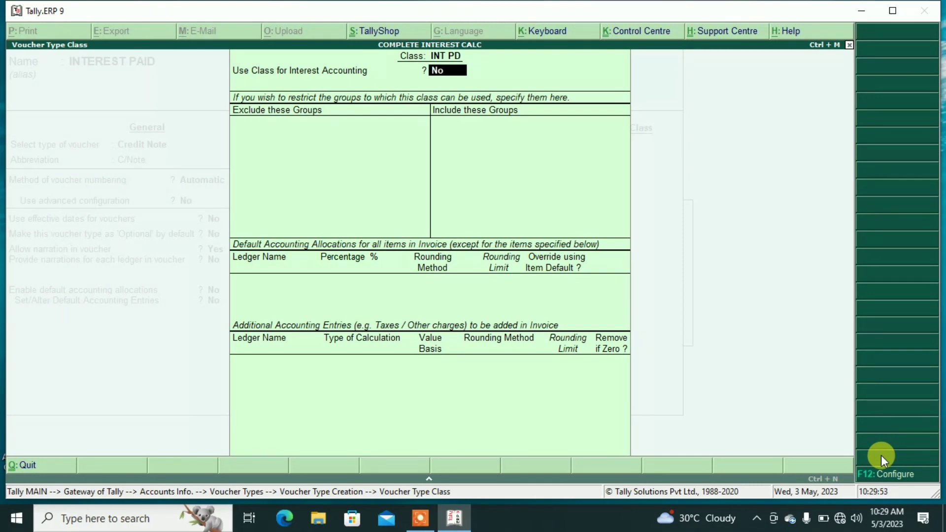
Use the INT PD class for interest accounting with amounts treated as compound interest, and save the voucher type
text(Y)
key(Return)
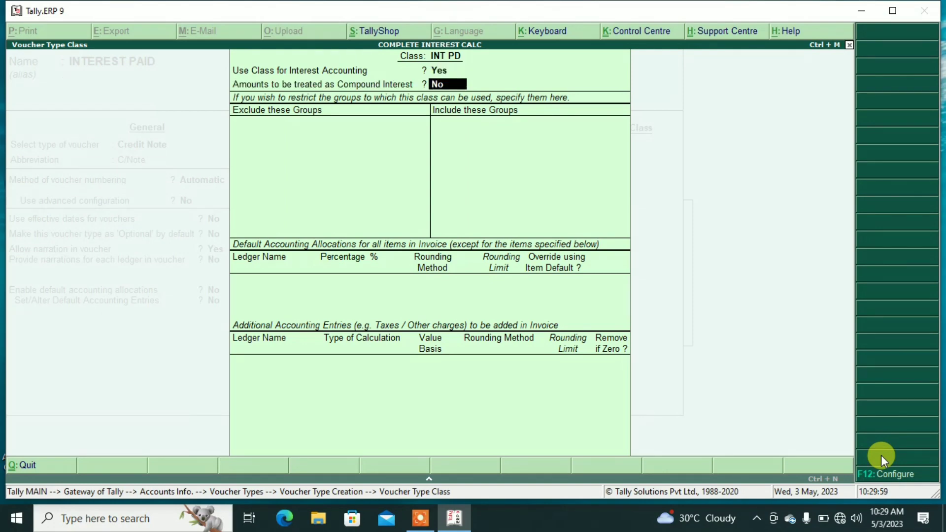
text(Y)
key(Return)
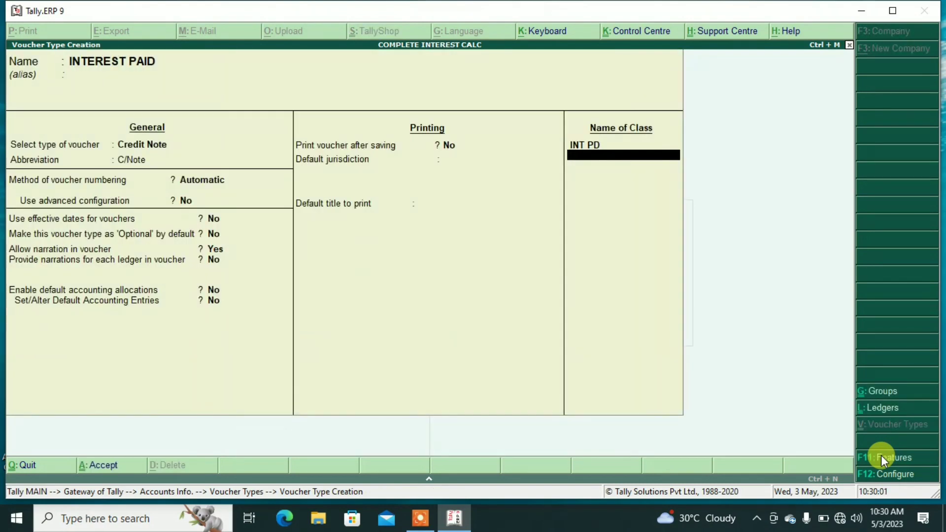
key(Return)
text(y)
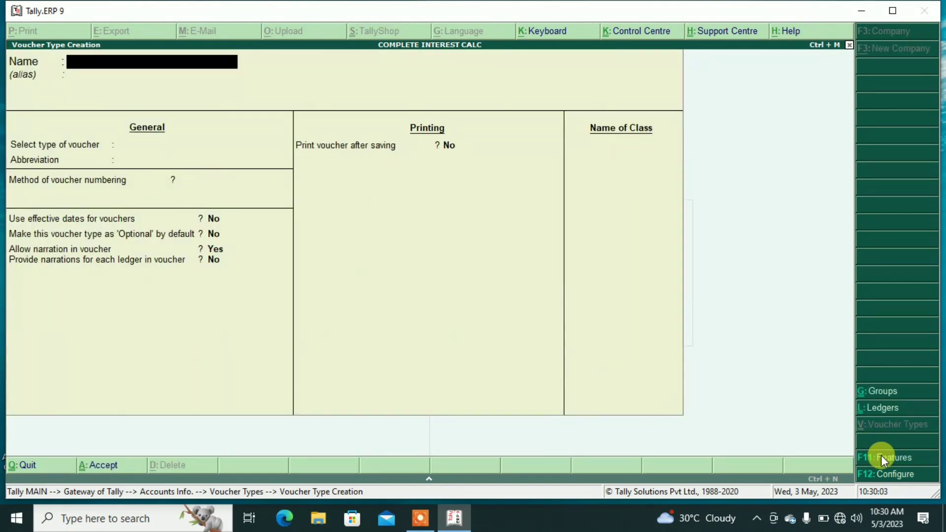
Start a new voucher type named INTEREST RECV based on Debit Note, with automatic numbering and the other general defaults
text(INTEREST RECV)
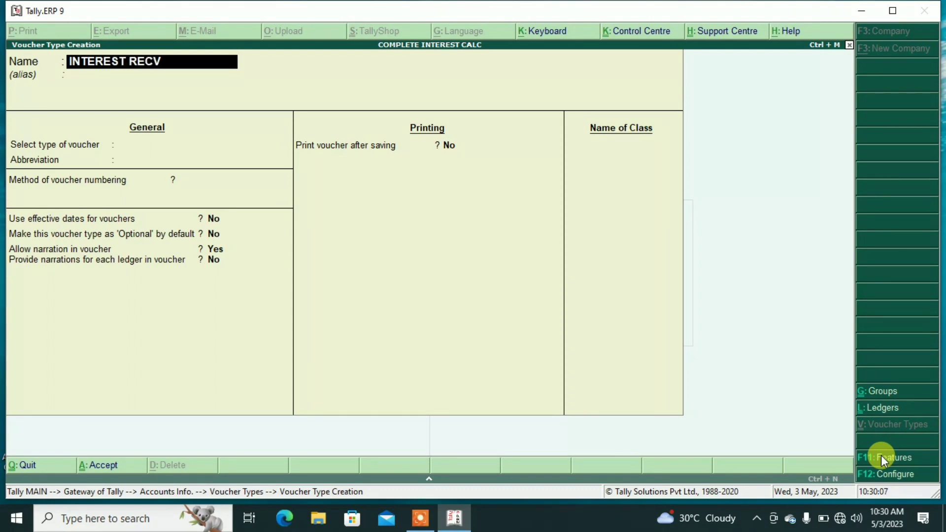
key(Return)
key(Return)
text(DE)
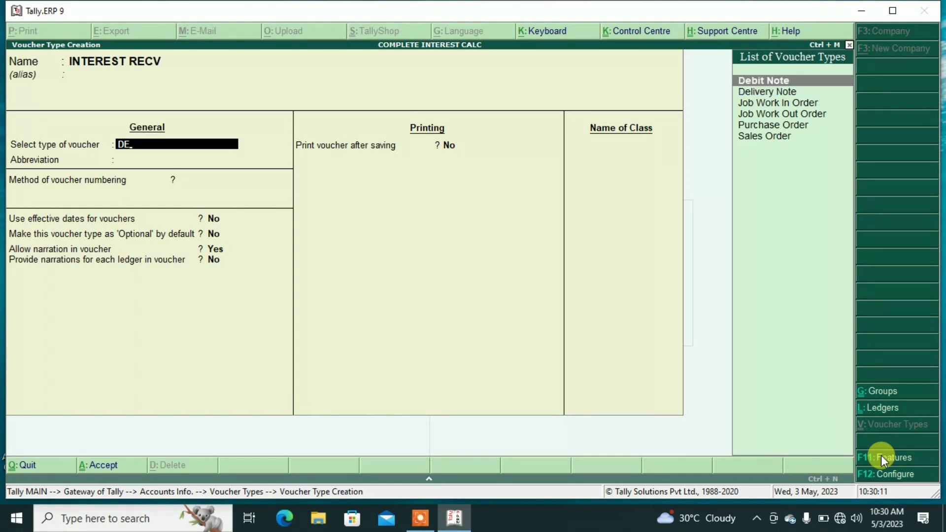
key(Return)
key(Return)
key(Return)
key(Return)
key(Return)
key(Return)
key(Return)
key(Return)
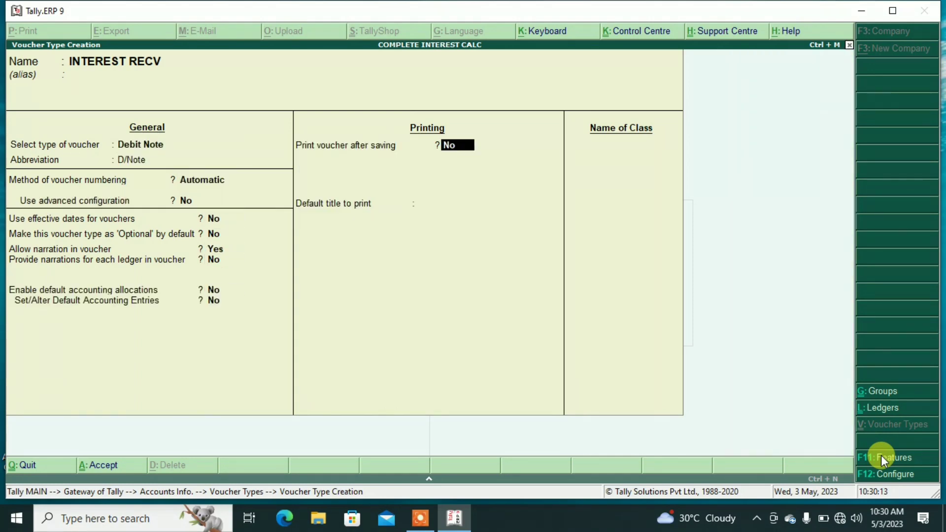
Add the class INT RCV to the INTEREST RECV voucher type and use it for interest accounting, without compound interest
key(Return)
key(Return)
text(INT)
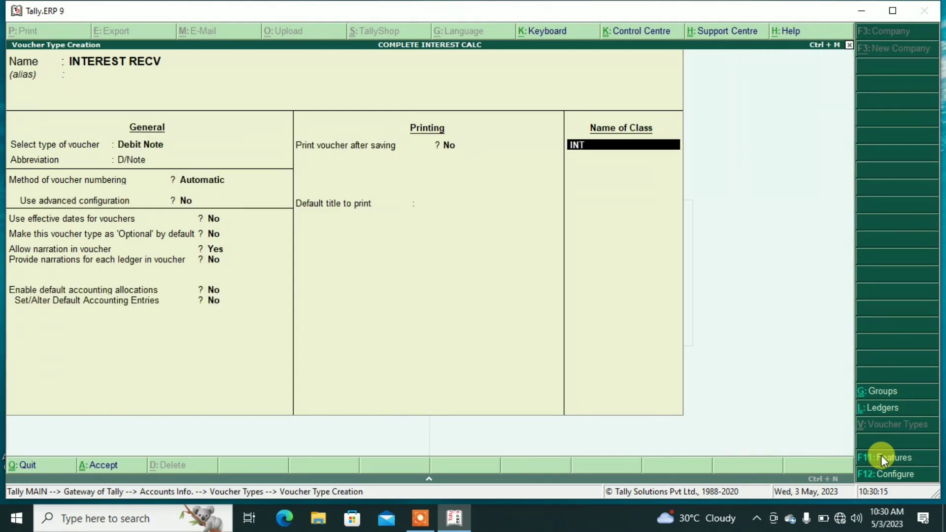
text( RCV)
key(Return)
key(y)
key(Return)
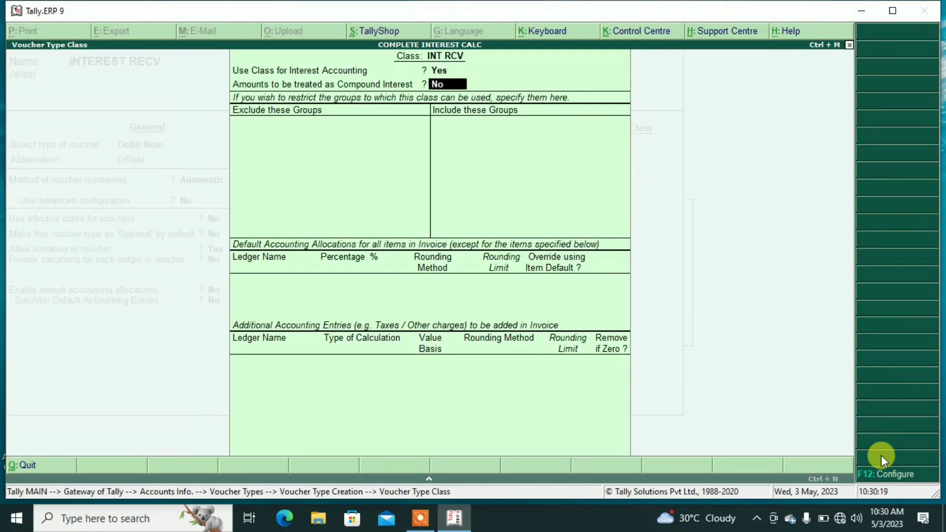
key(Return)
key(Return)
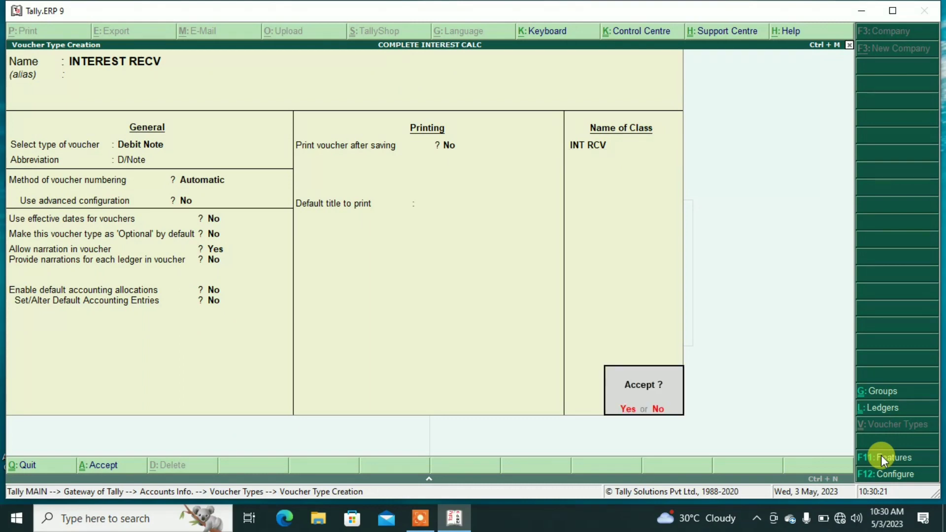
Save the INTEREST RECV voucher type and return to the Gateway of Tally
key(y)
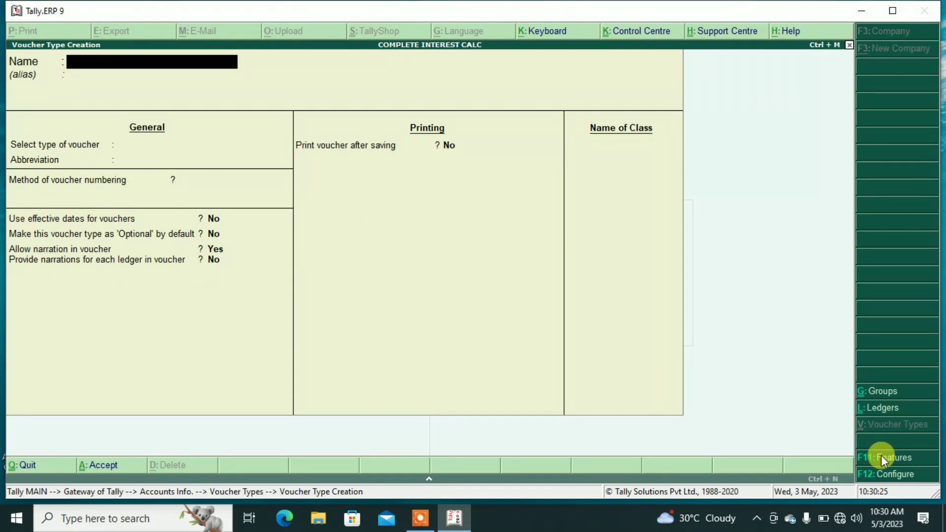
key(Escape)
key(Return)
key(Escape)
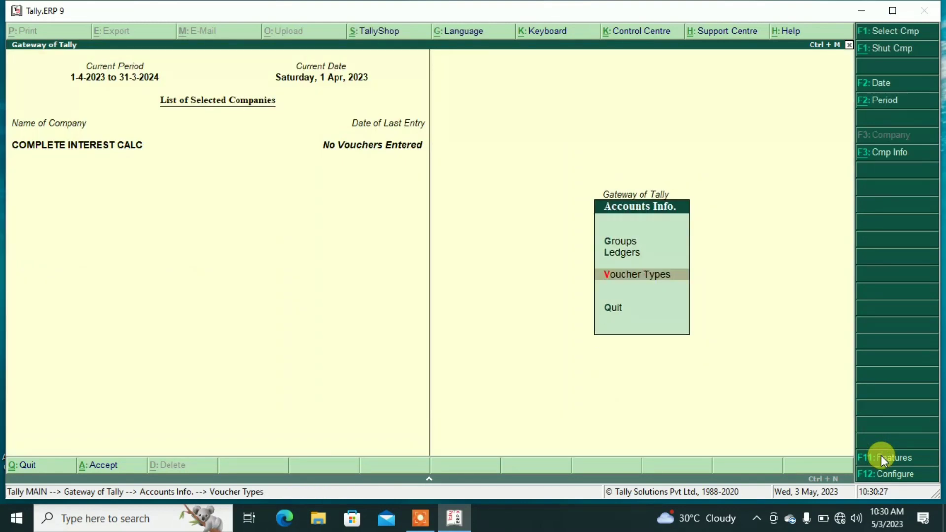
key(Escape)
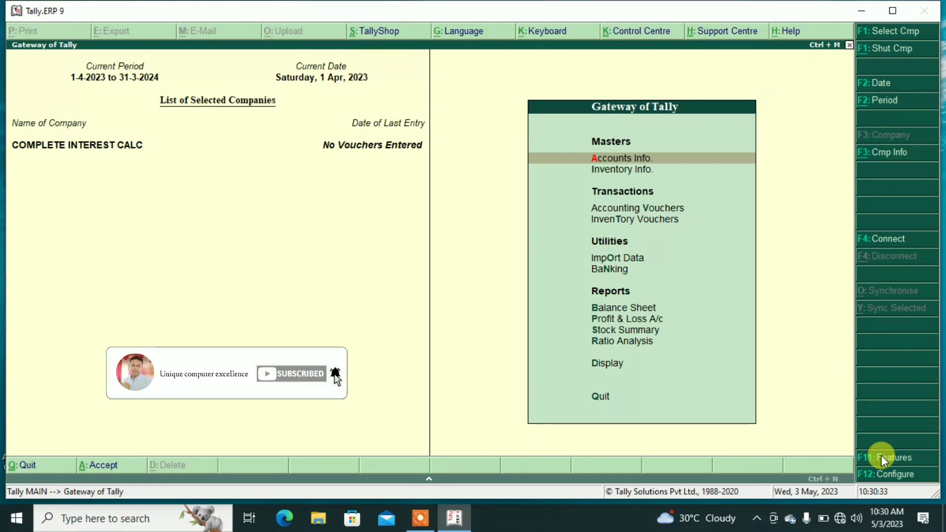
Start a new purchase entry among the accounting vouchers and switch it from invoice to voucher mode
key(Down)
key(Down)
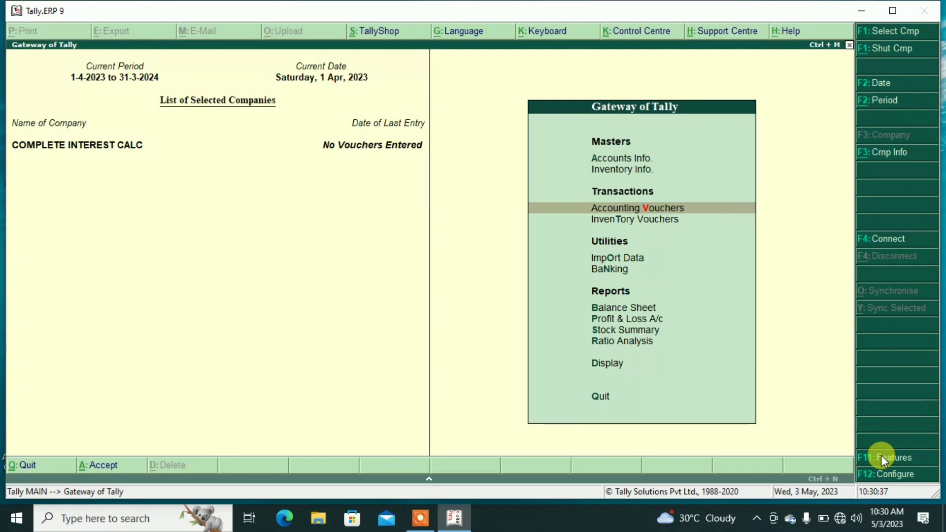
key(Return)
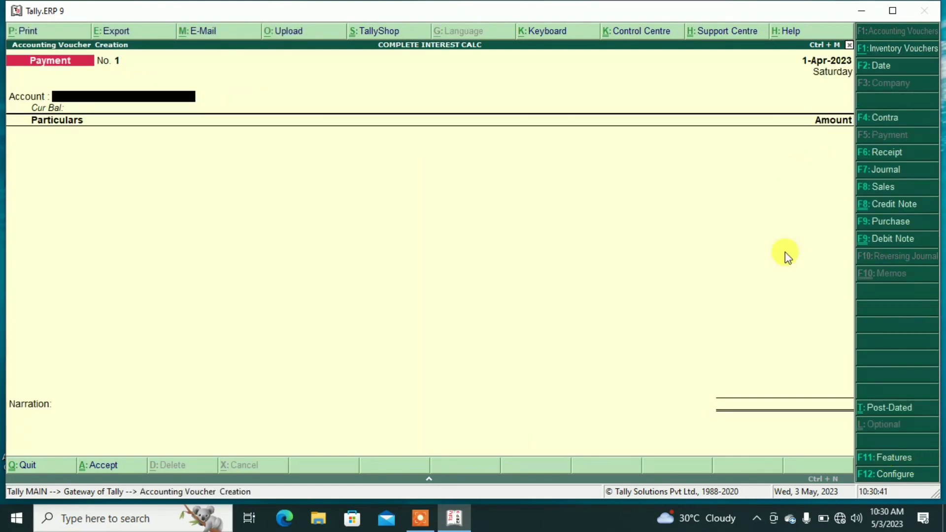
click(873, 222)
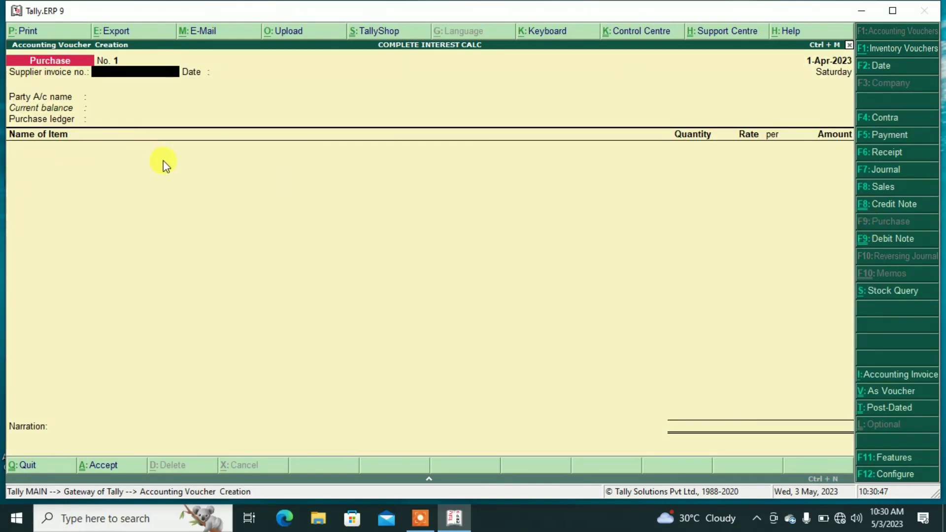
click(874, 391)
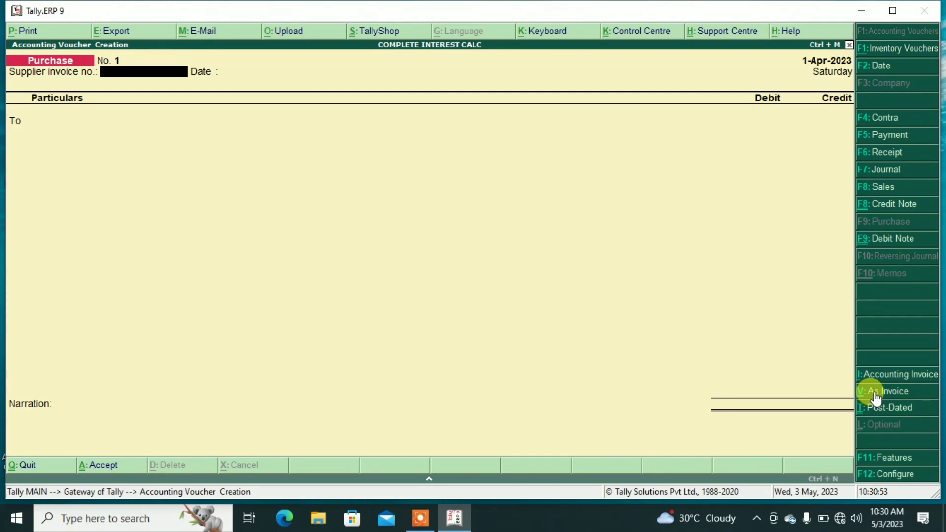
Credit AFIA COMM A/C with 10,000 in the purchase, leaving the supplier invoice fields blank and the supplier details at their defaults
key(Return)
key(Return)
text(A)
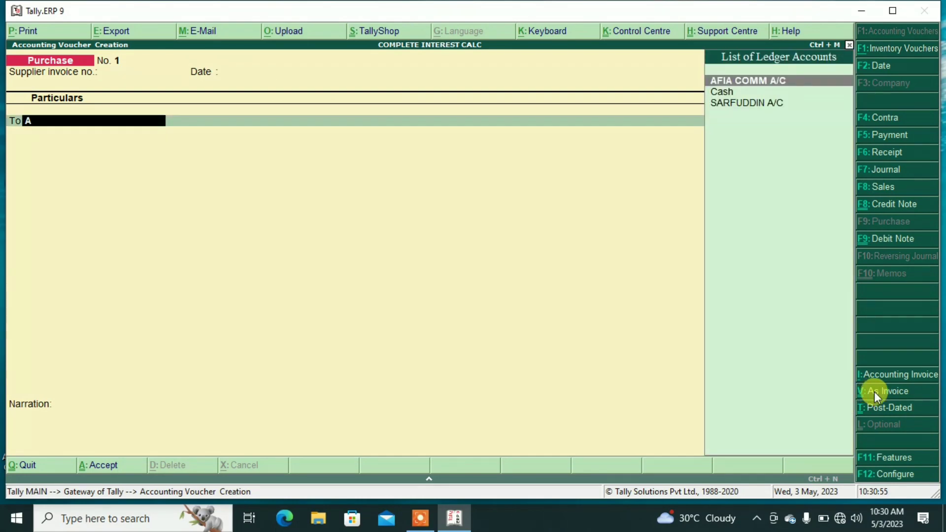
key(Return)
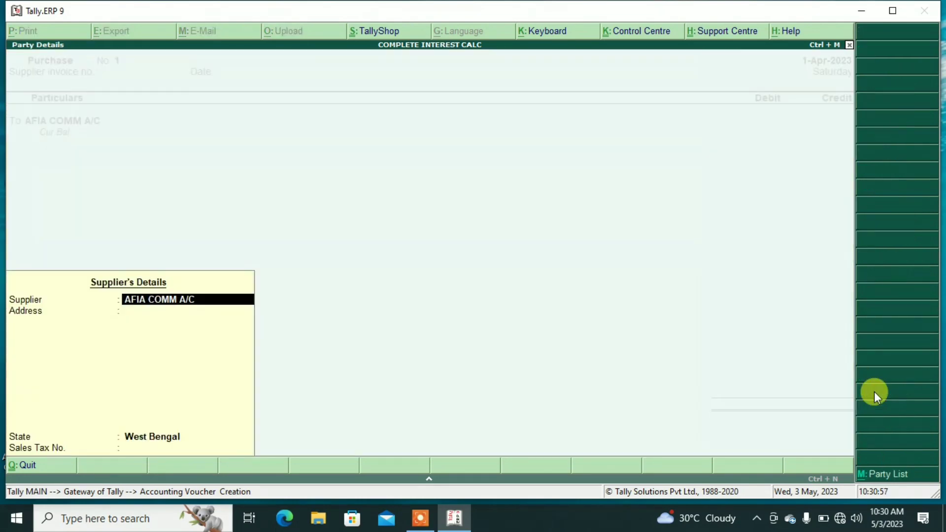
key(Return)
key(Return)
key(Return)
key(Return)
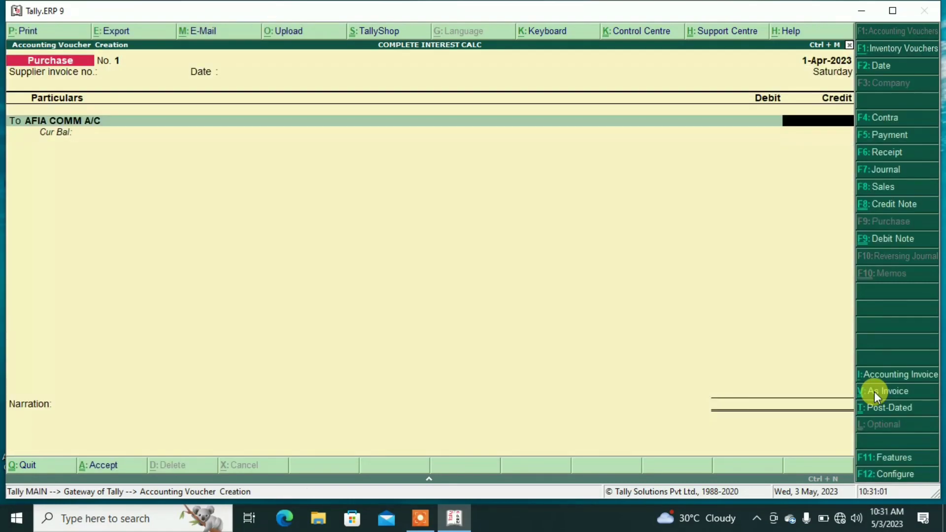
text(10000)
key(Return)
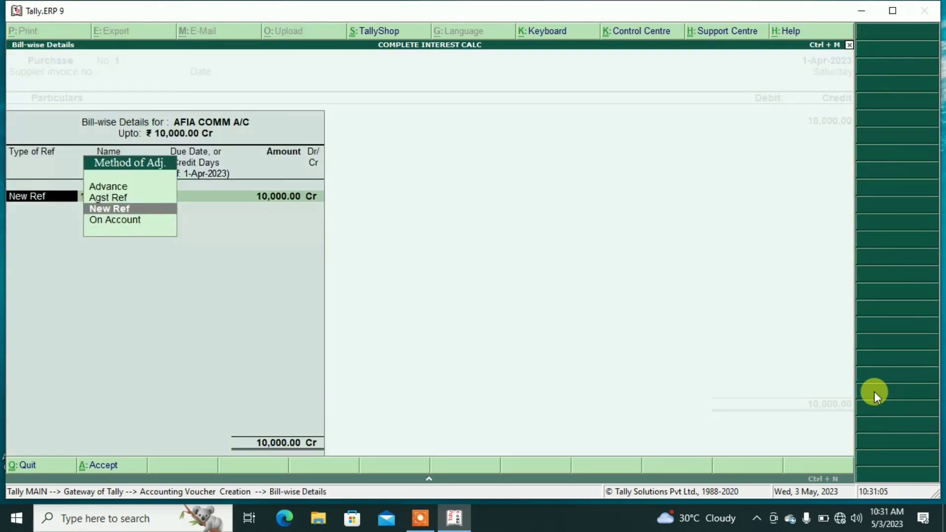
Record the 10,000 credit as new bill reference PB/001 with 10 days of credit
key(Return)
text(PB/00)
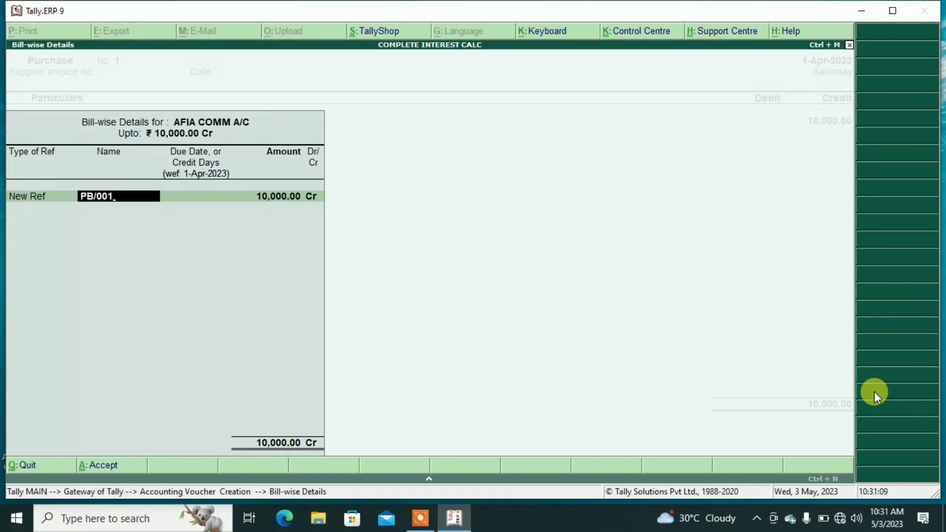
key(Return)
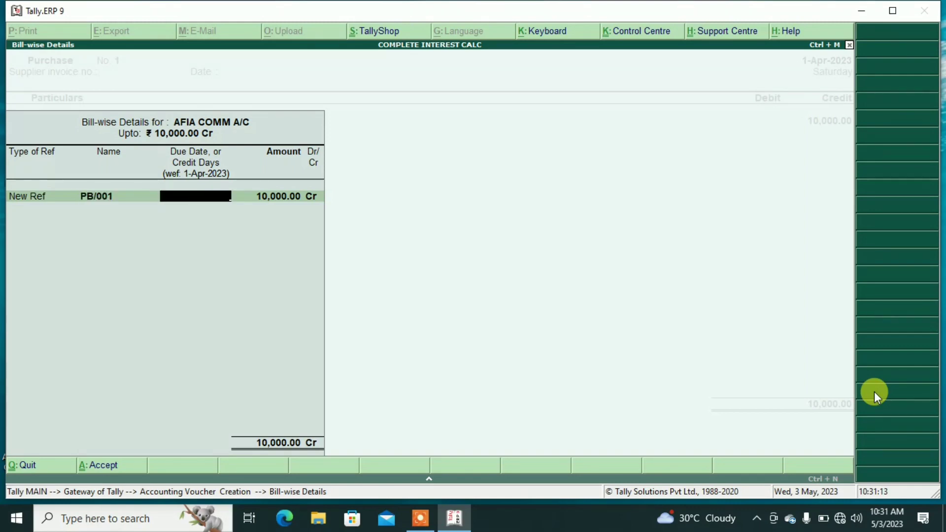
text(10)
key(Return)
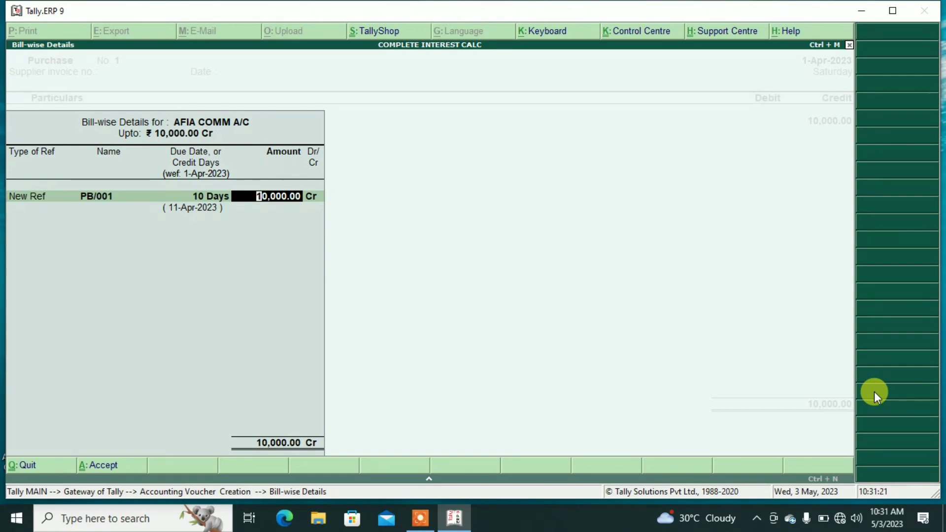
key(Return)
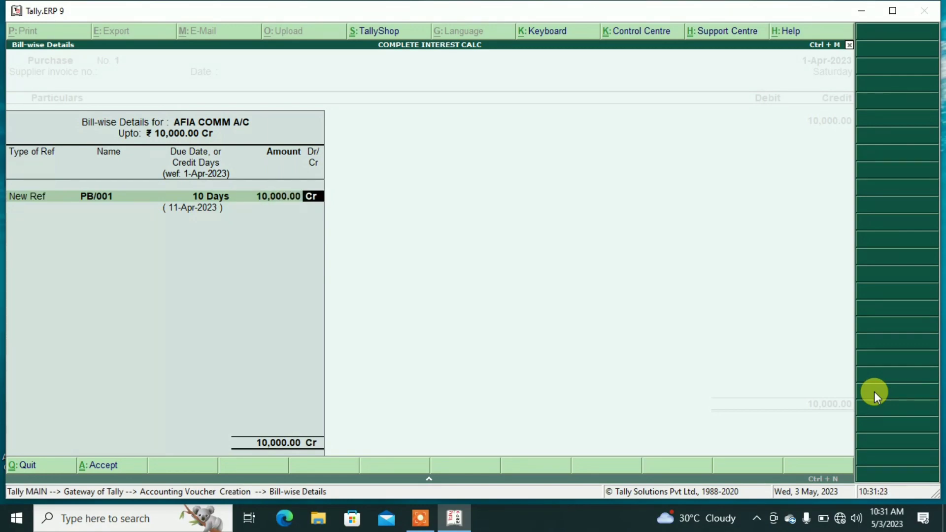
key(Return)
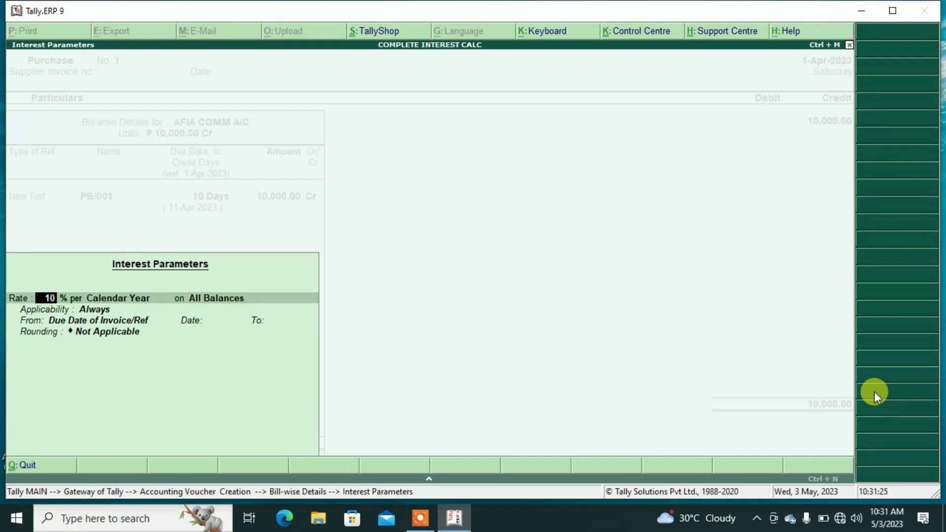
Accept bill interest at 10% per calendar year on all balances, always applicable from the due date of the invoice, without rounding
key(Return)
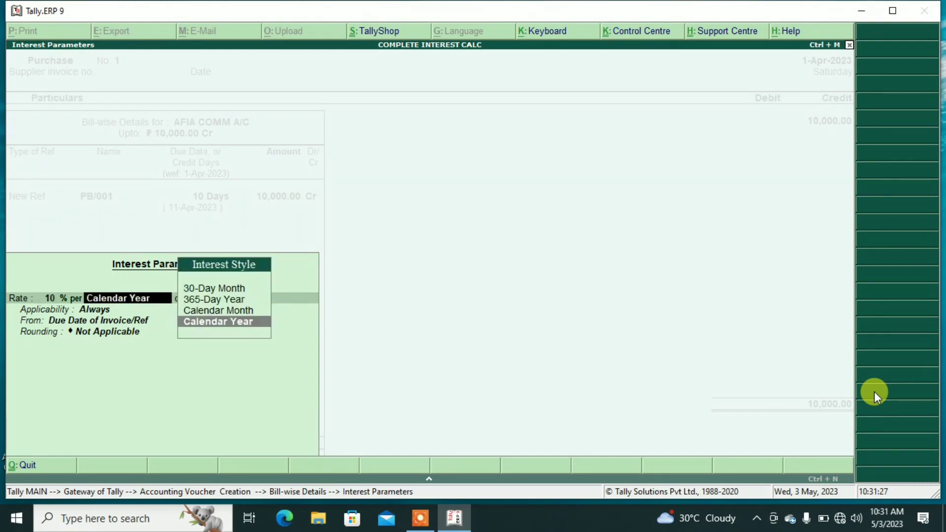
key(Return)
key(Return)
key(Return)
key(Return)
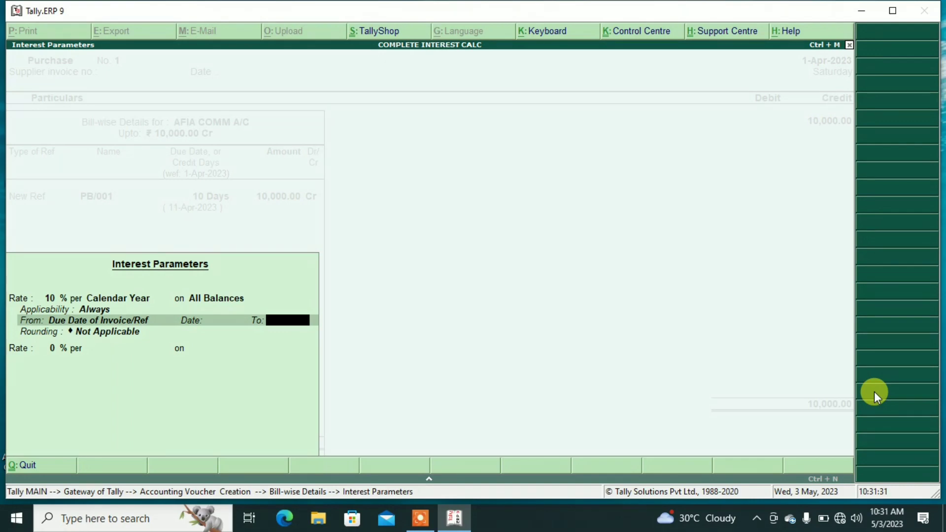
key(Return)
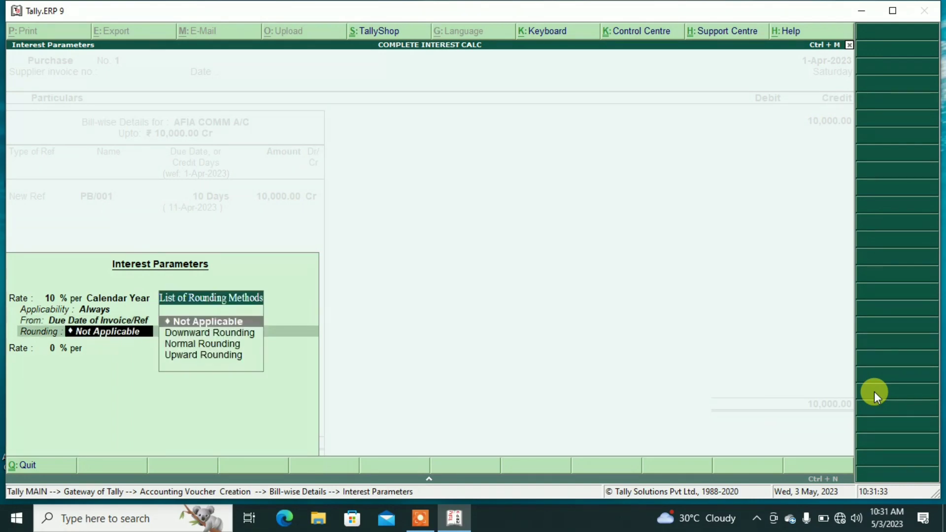
key(Return)
key(Return)
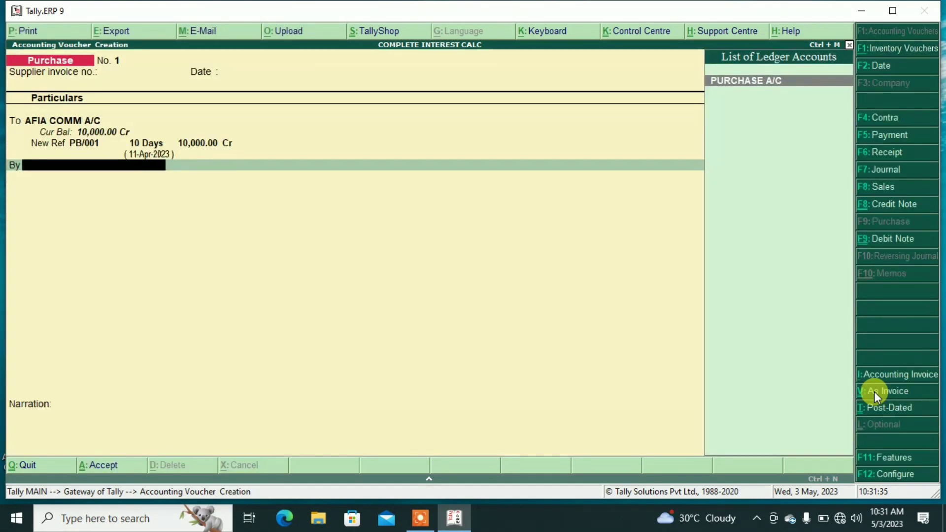
Debit PURCHASE A/C with 10,000 without a narration and save the purchase voucher
key(Return)
key(Return)
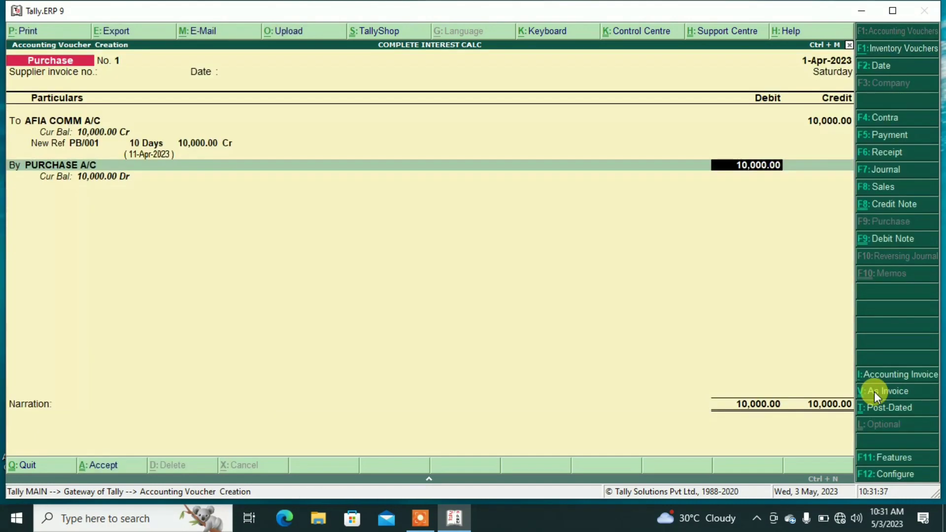
key(Return)
key(Return)
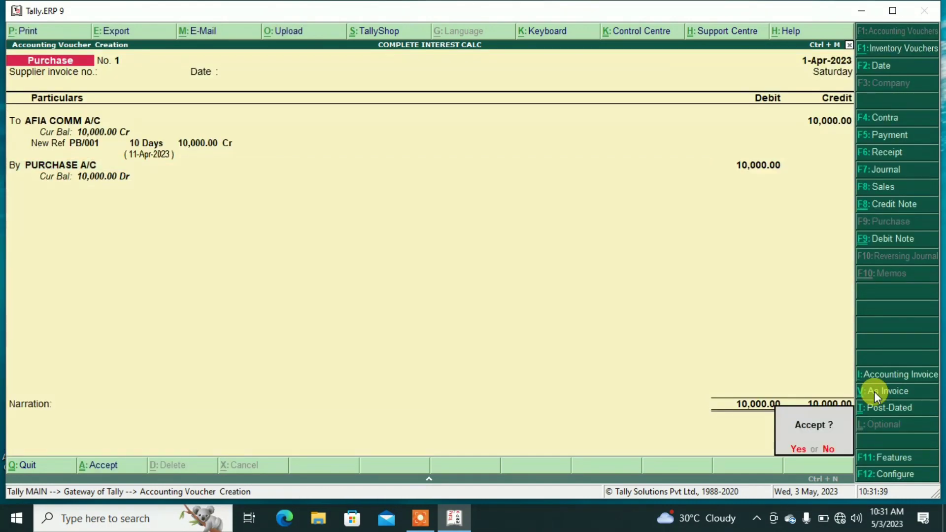
key(Return)
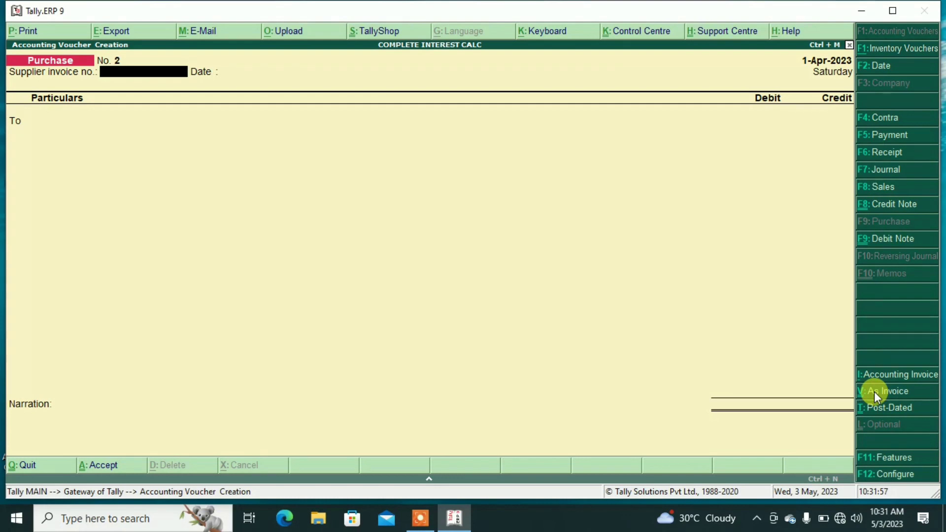
Set the voucher date to 1-5-2023 and switch to a payment voucher
click(881, 72)
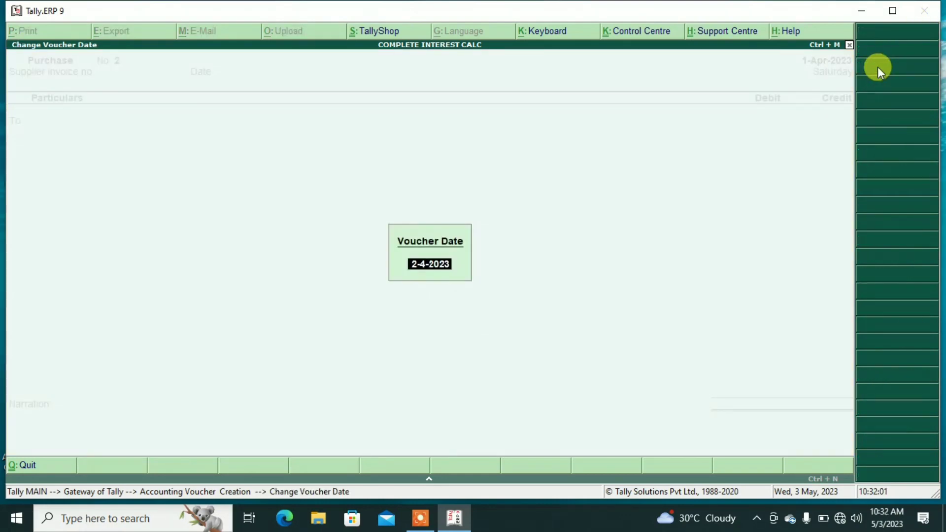
text(1-5)
key(Return)
key(Return)
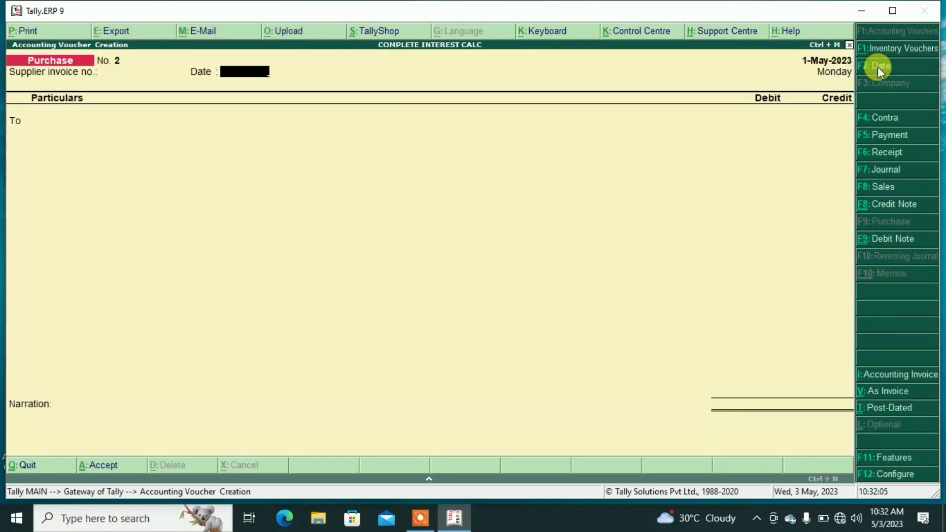
click(885, 134)
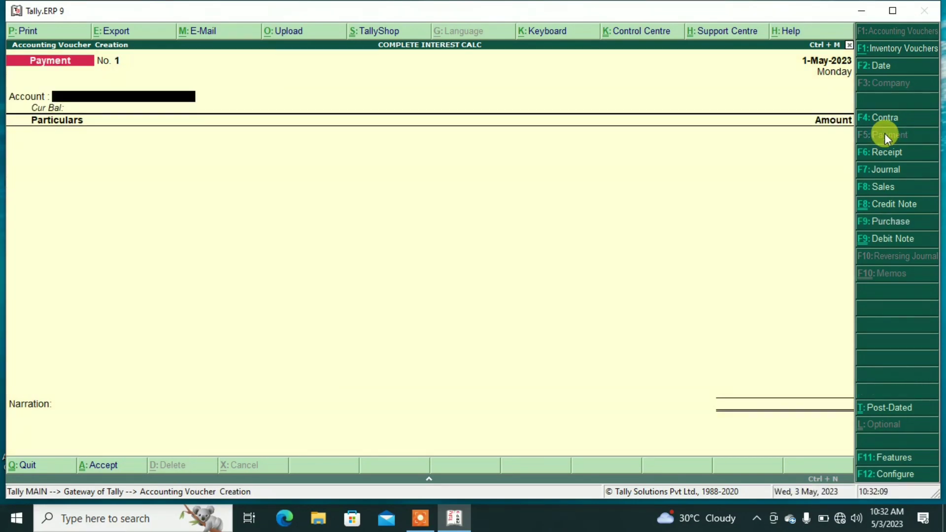
Pay 10,000 from Cash to AFIA COMM A/C in the payment voucher
text(Ca)
key(Return)
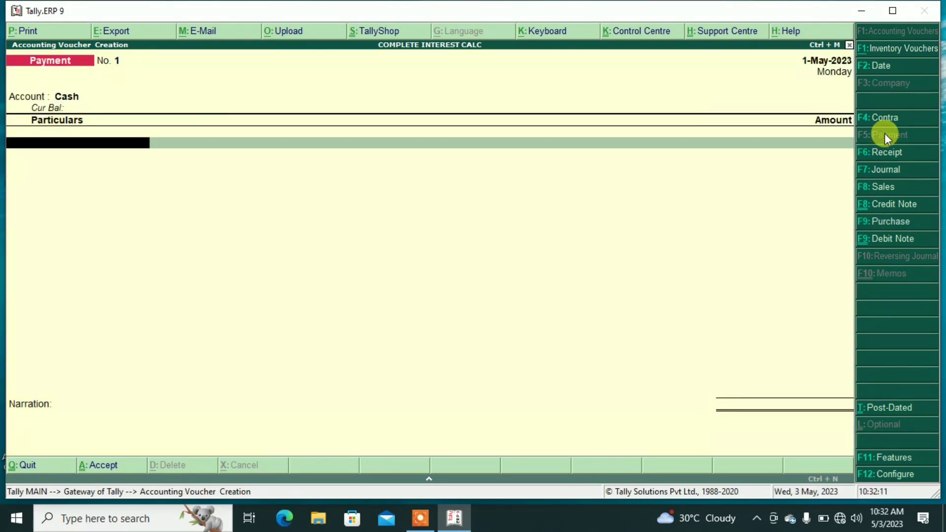
text(A)
key(Return)
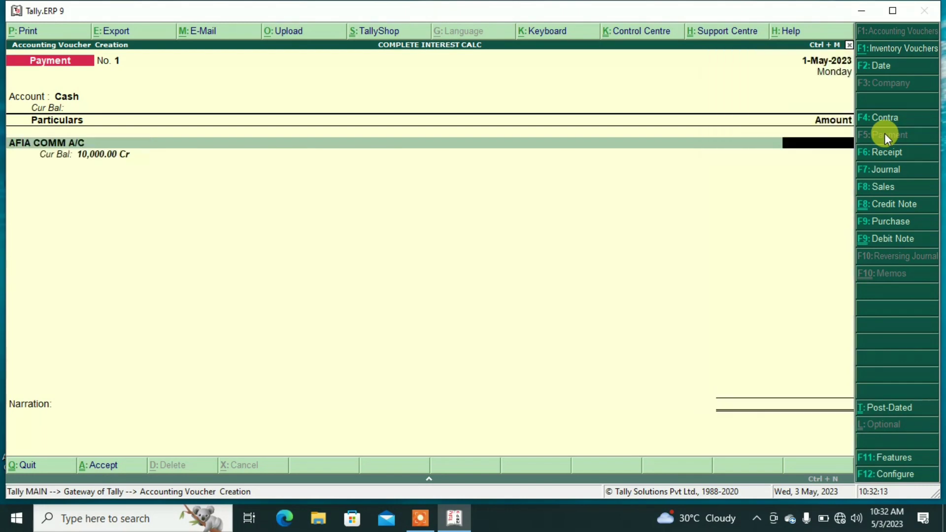
text(10000)
key(Return)
Allocate the 10,000 payment against bill reference PB/001 and save the payment voucher without a narration
key(Return)
key(Return)
key(Return)
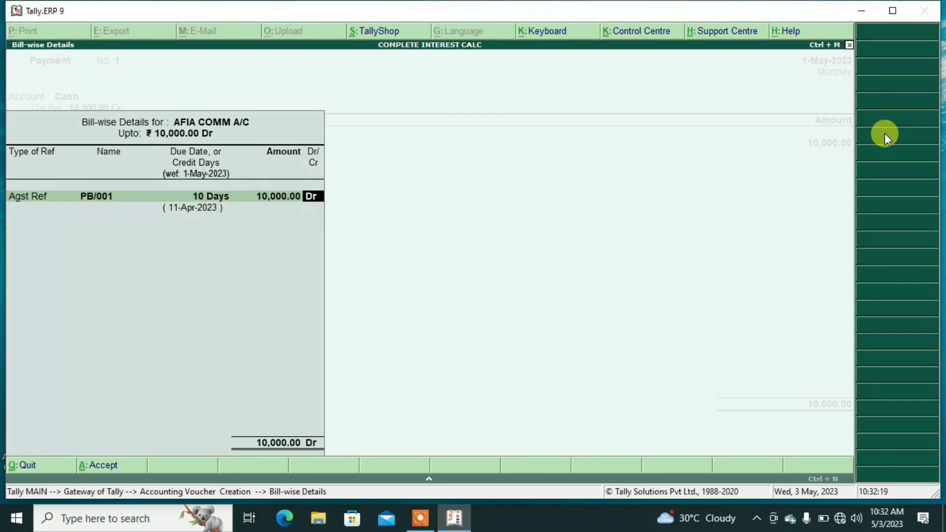
key(Return)
key(Return)
key(Return)
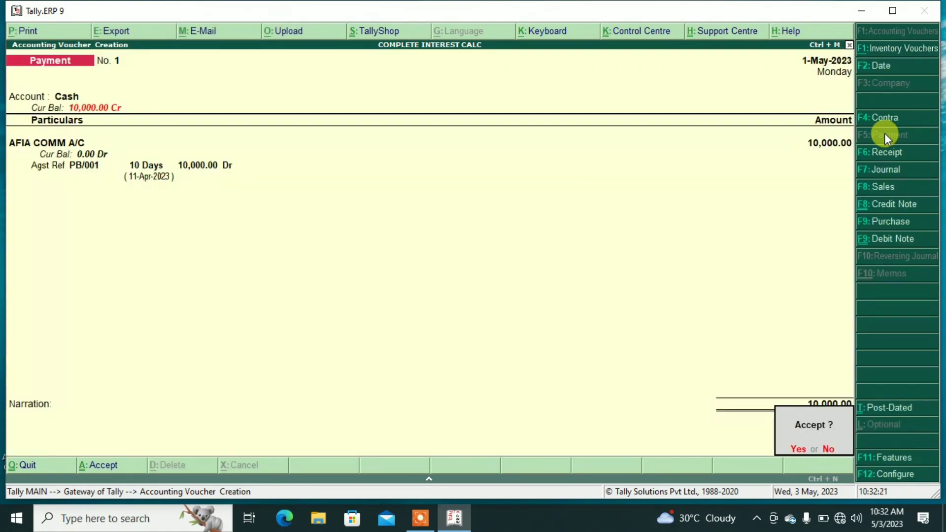
key(Return)
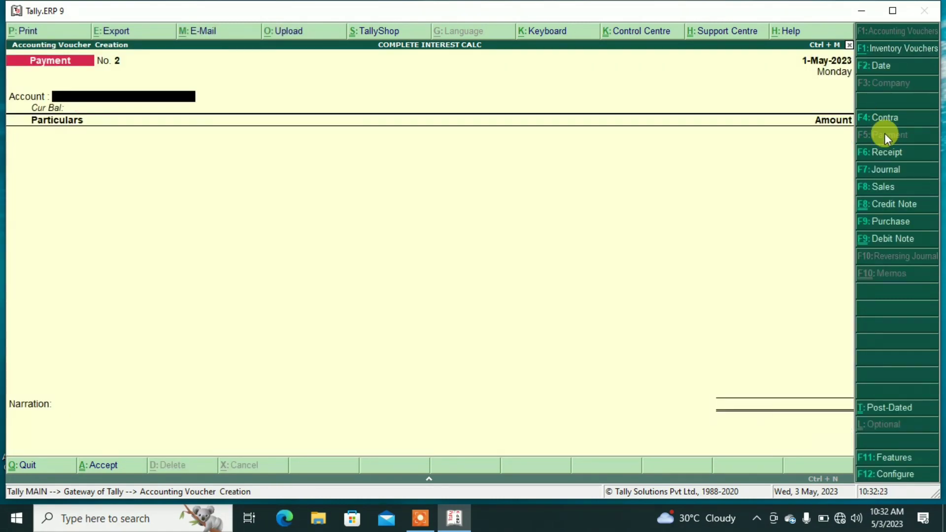
Leave payment voucher entry and display the Interest Payable report among the interest calculations in Statements of Accounts
key(Escape)
key(Down)
key(Down)
key(Down)
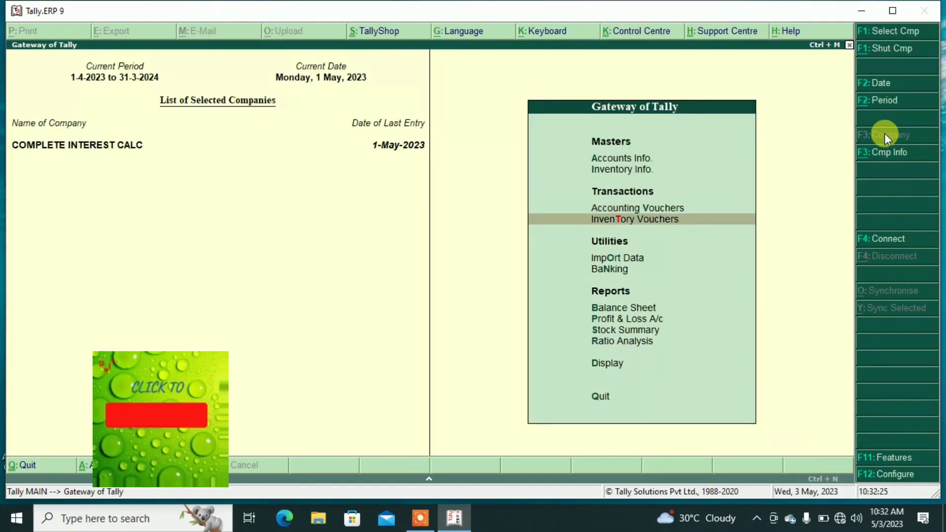
key(Down)
key(Down)
key(Down)
key(Down)
key(Down)
key(Return)
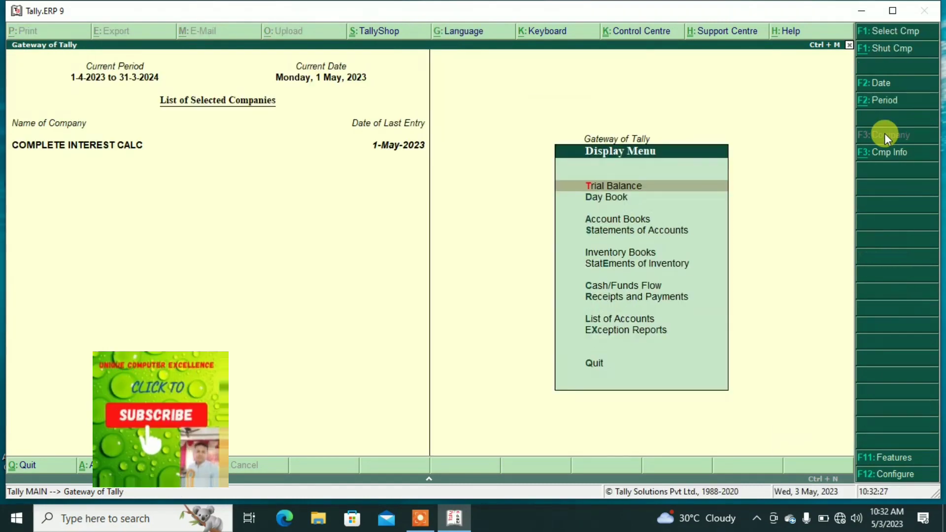
key(Down)
key(Down)
key(Down)
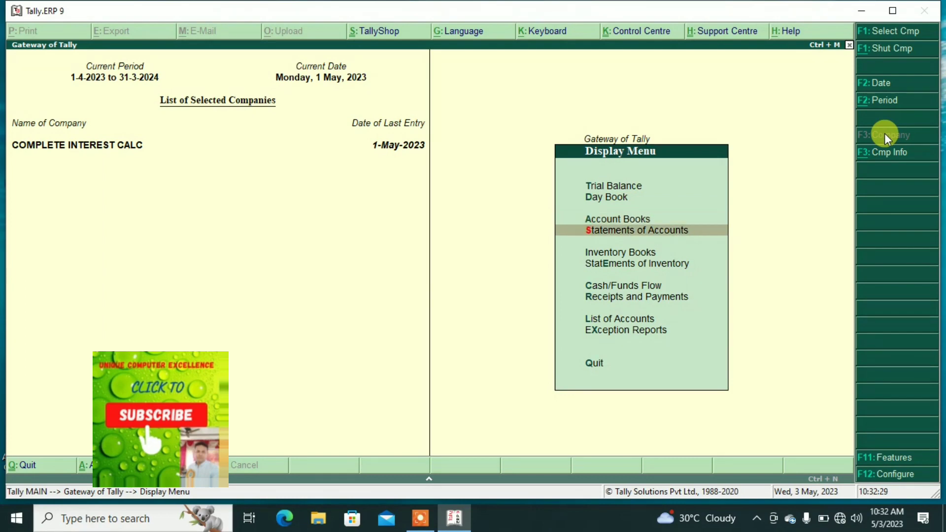
key(Return)
key(Down)
key(Return)
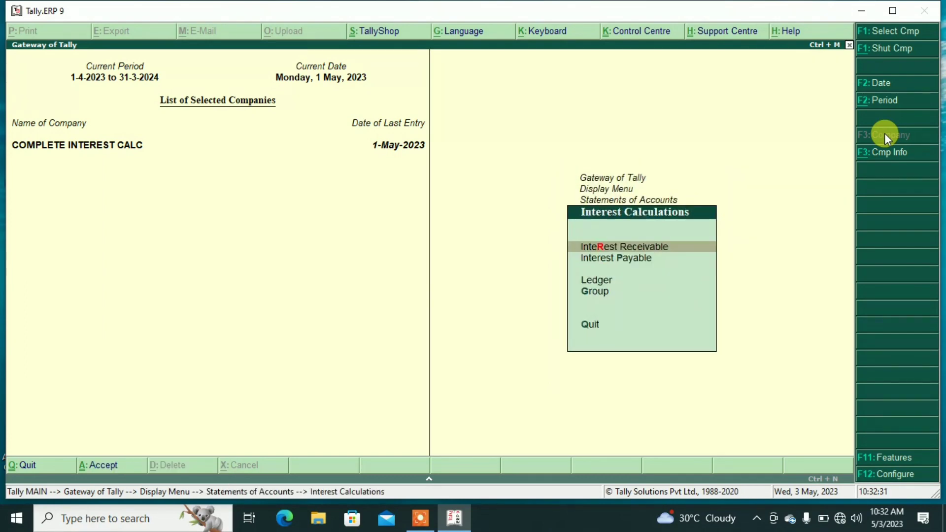
key(Down)
key(Return)
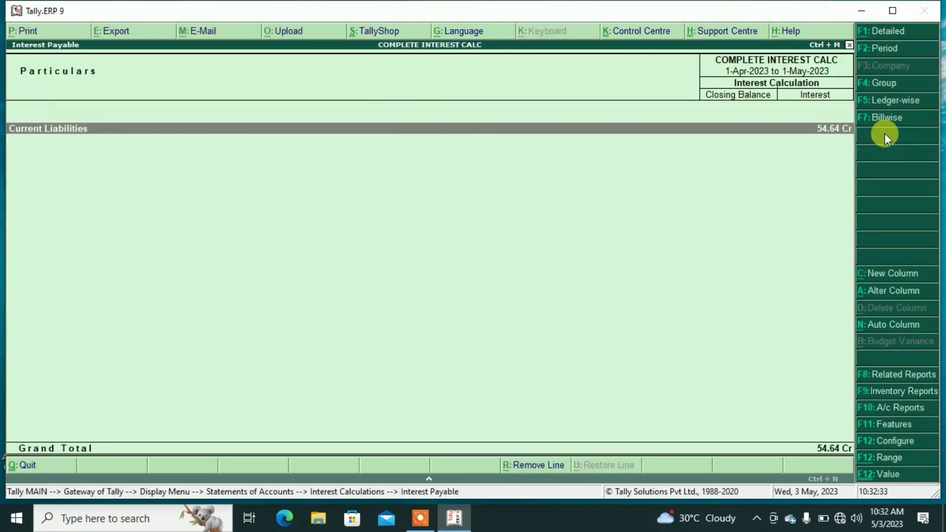
Drill down from Current Liabilities through Sundry Creditors to the bill-wise interest details of AFIA COMM A/C
key(Return)
key(Return)
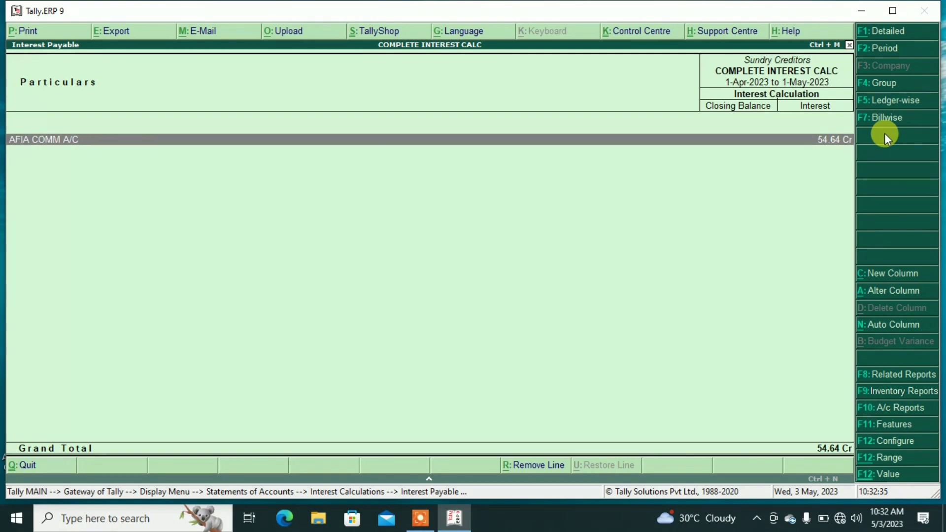
key(Return)
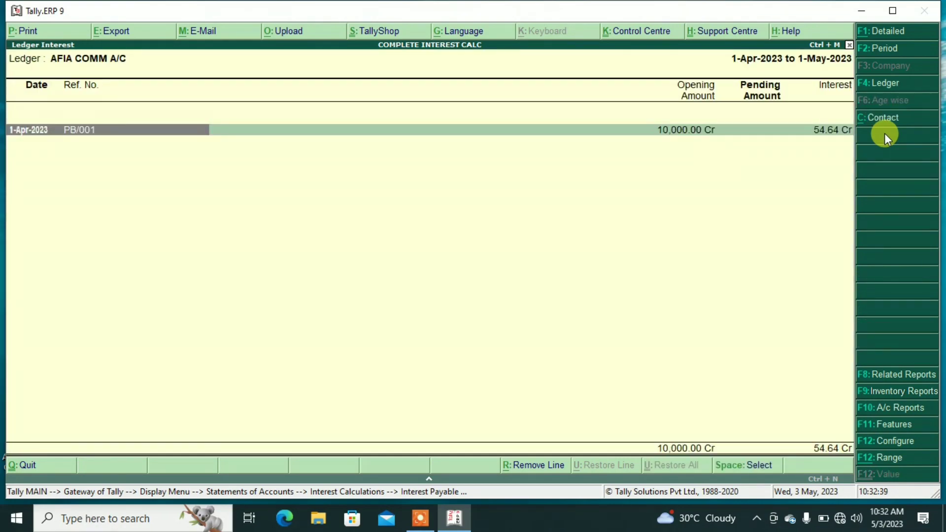
Close the ledger interest reports and return to accounting voucher entry
key(Escape)
key(Escape)
key(Escape)
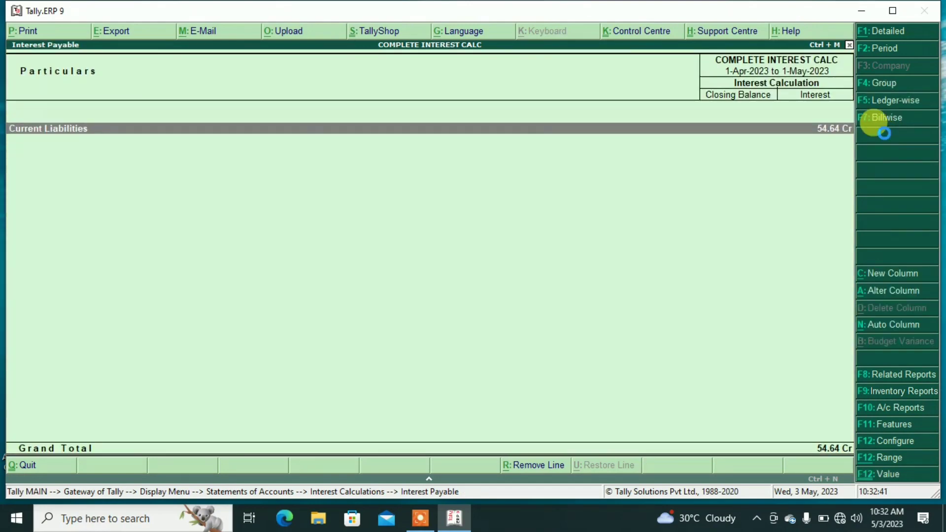
key(Escape)
key(Escape)
key(Up)
key(Up)
key(Up)
key(Up)
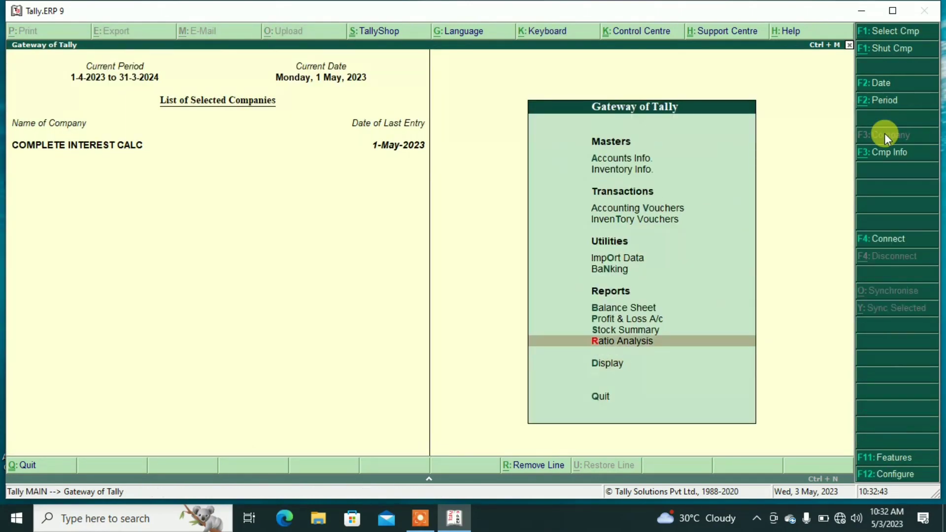
key(Up)
key(Up)
key(Up)
key(Up)
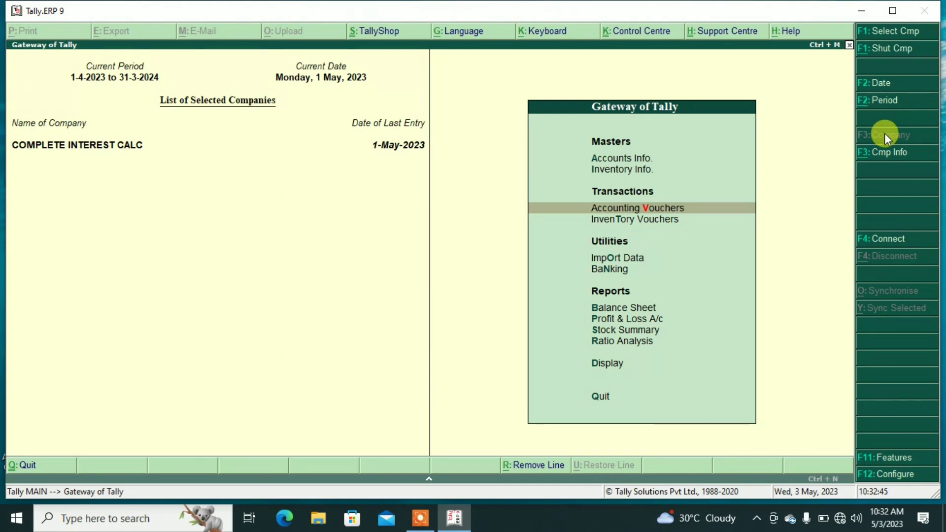
key(Return)
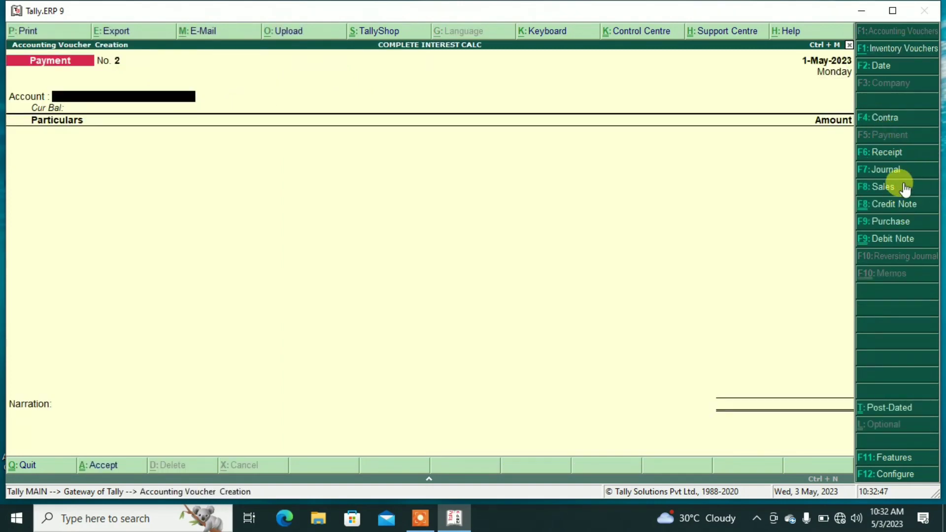
Switch to a sales voucher in voucher mode and leave its reference number blank
click(903, 184)
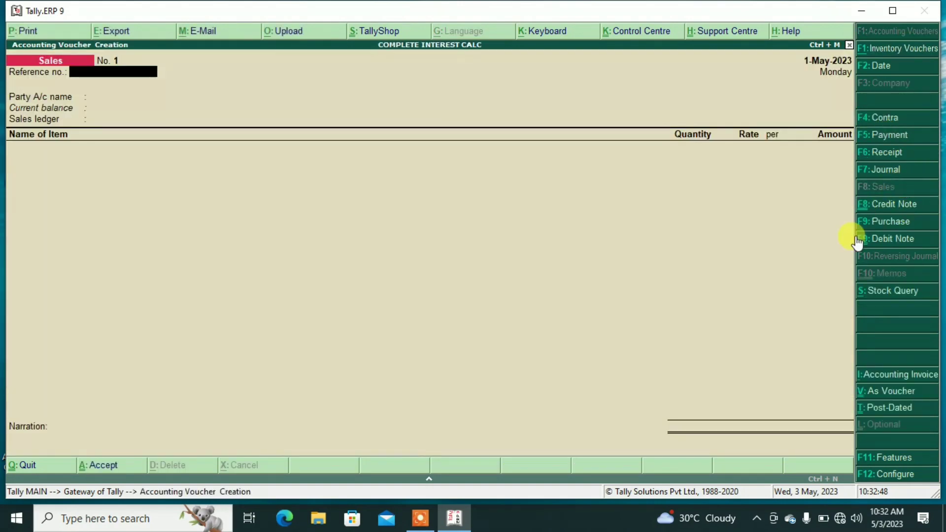
click(889, 390)
key(Return)
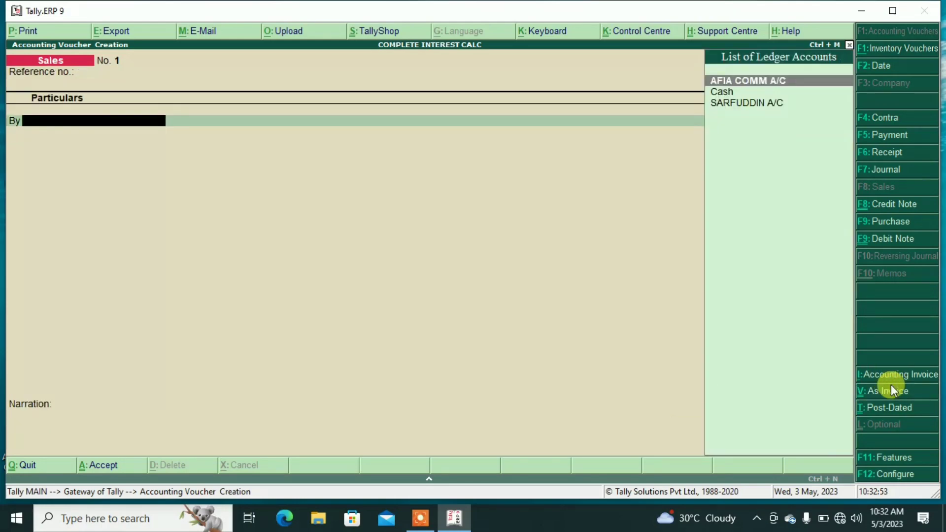
Debit the customer's ledger account with 20,000 in the sales voucher, accepting the default buyer's details
key(Down)
key(Down)
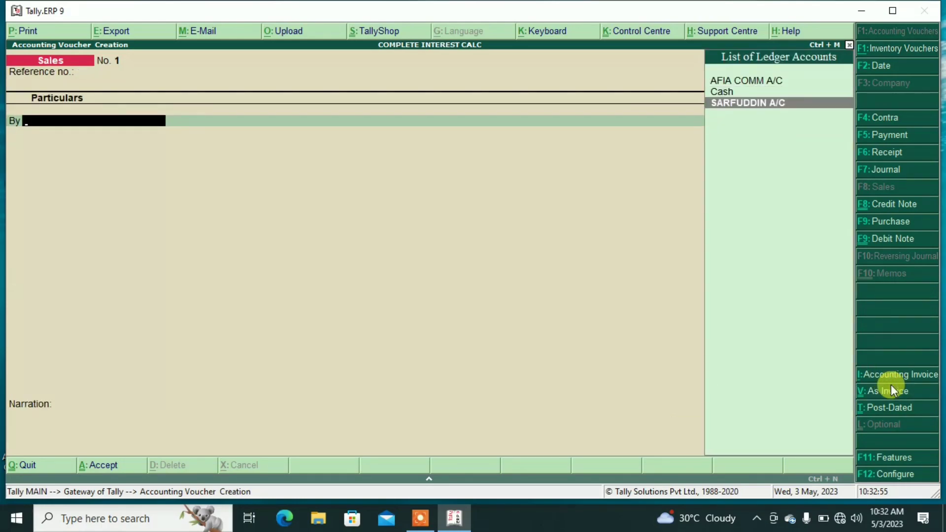
key(Return)
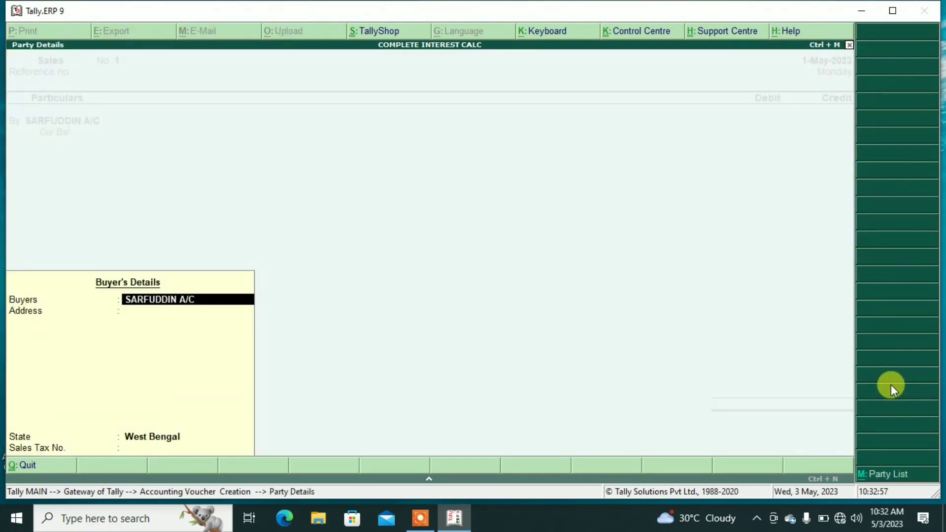
key(ctrl+a)
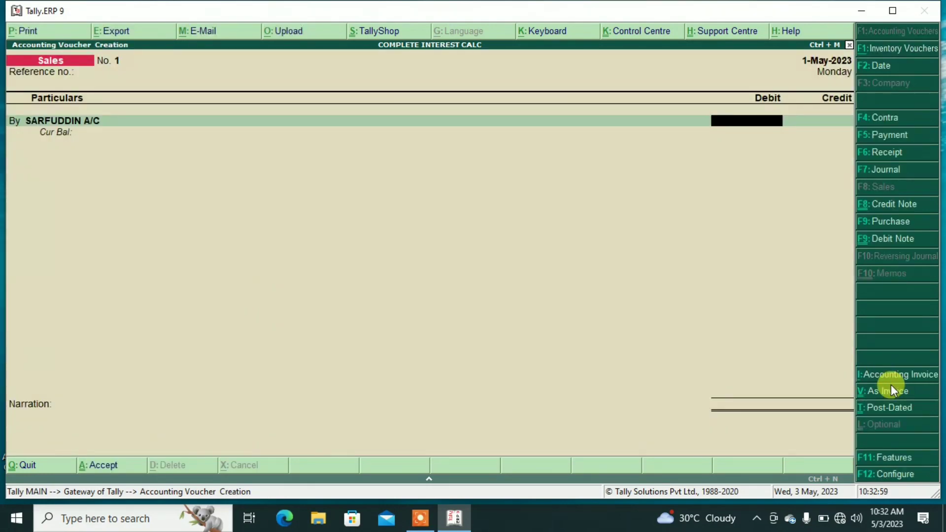
text(20000)
key(Return)
Record the 20,000 debit as new bill reference SB/001 with 10 credit days
key(Return)
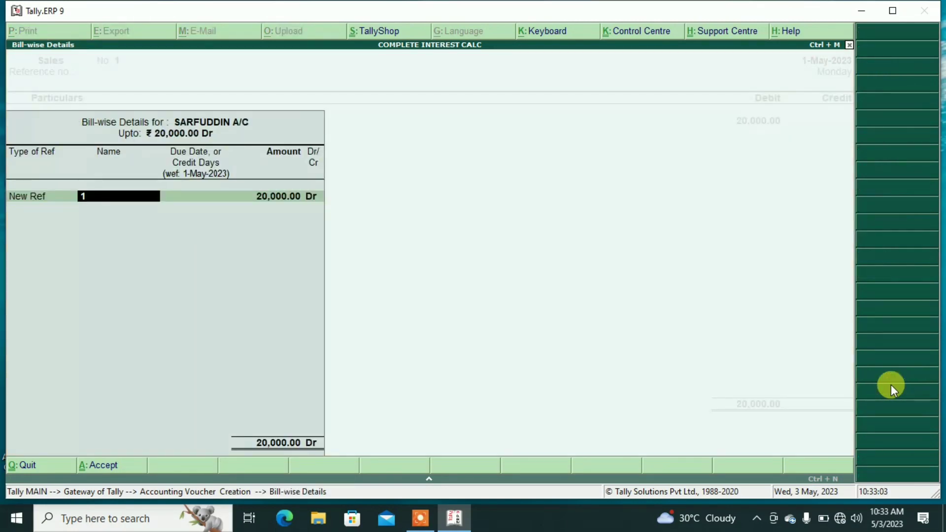
text(SB/001)
key(Return)
text(10)
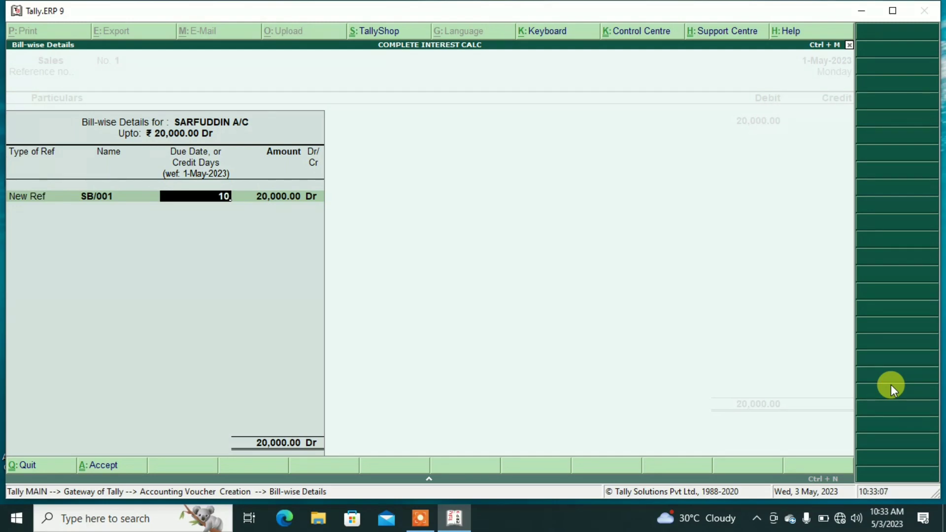
key(Return)
key(Return)
key(Return)
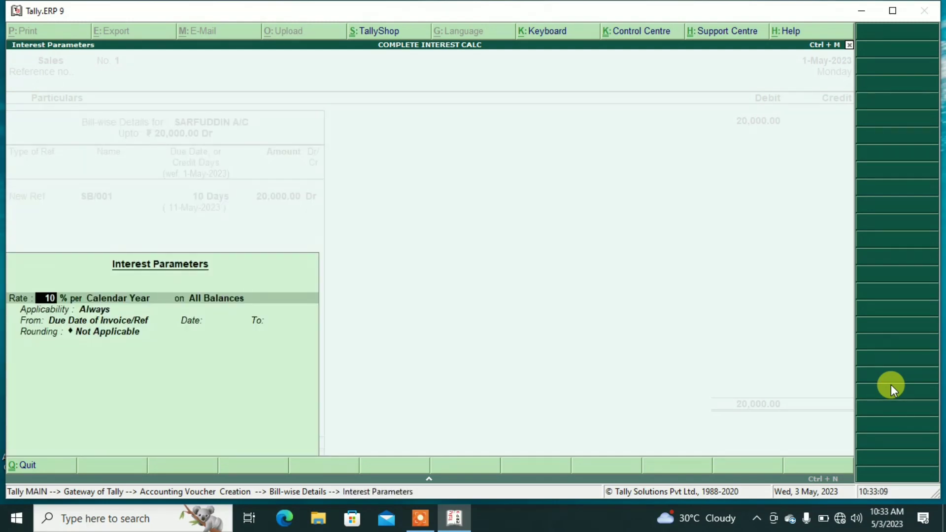
Accept interest parameters of 10% per calendar year on all balances from the invoice due date, without rounding, and finish the bill allocation
key(Return)
key(Return)
key(Return)
key(Return)
key(Return)
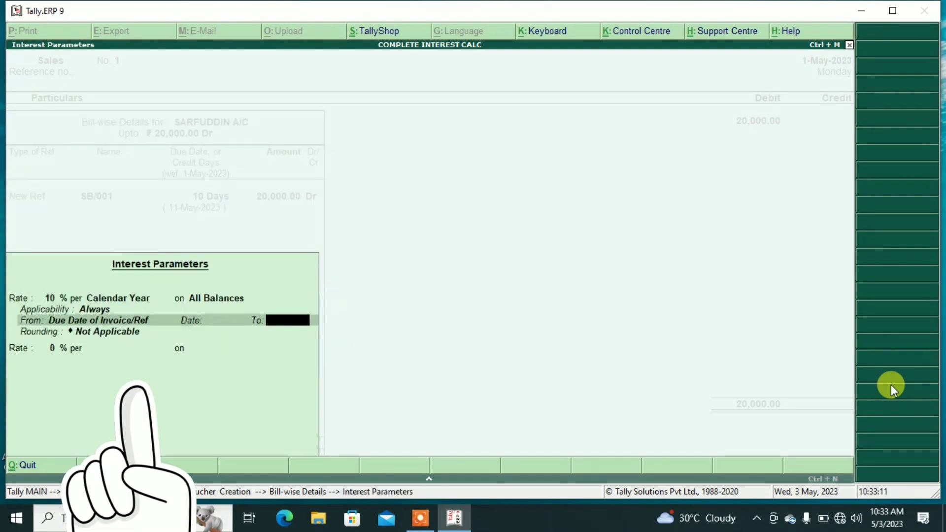
key(Return)
key(Return)
key(Return)
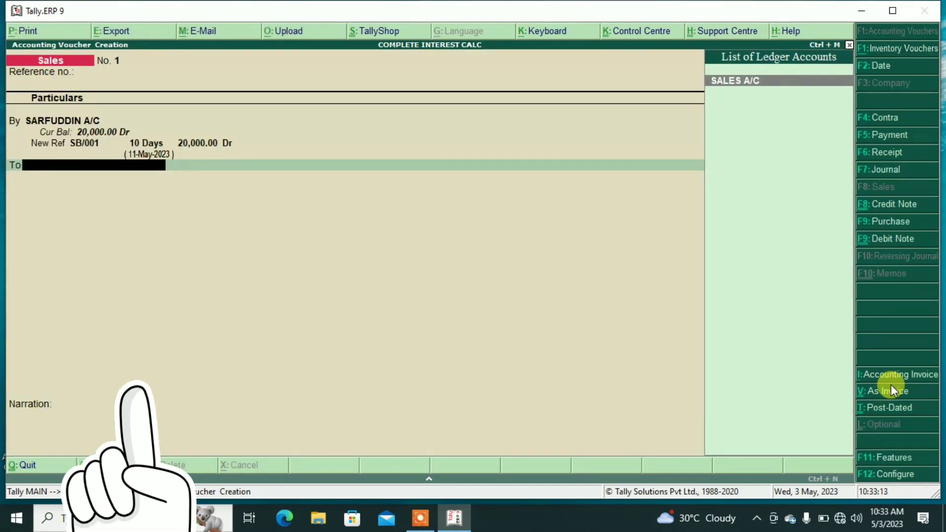
Credit SALES A/C with 20,000 and save the sales voucher without a narration
key(Return)
key(Return)
key(Return)
key(Return)
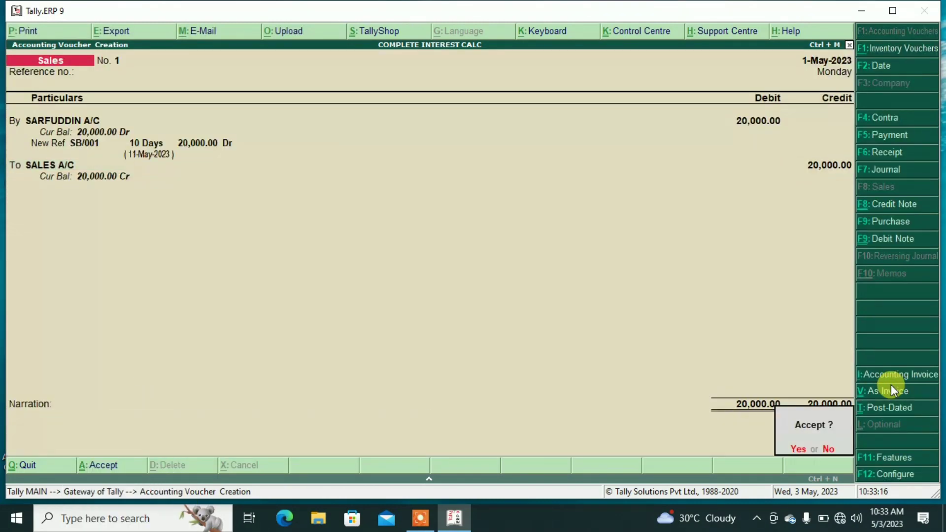
key(Return)
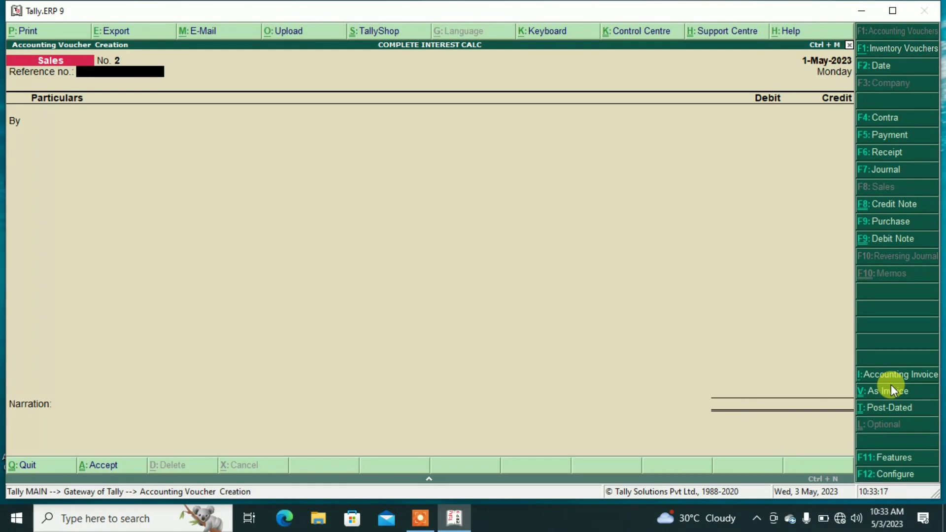
Set the voucher date to 1-6-2023 and switch to a receipt voucher
click(873, 67)
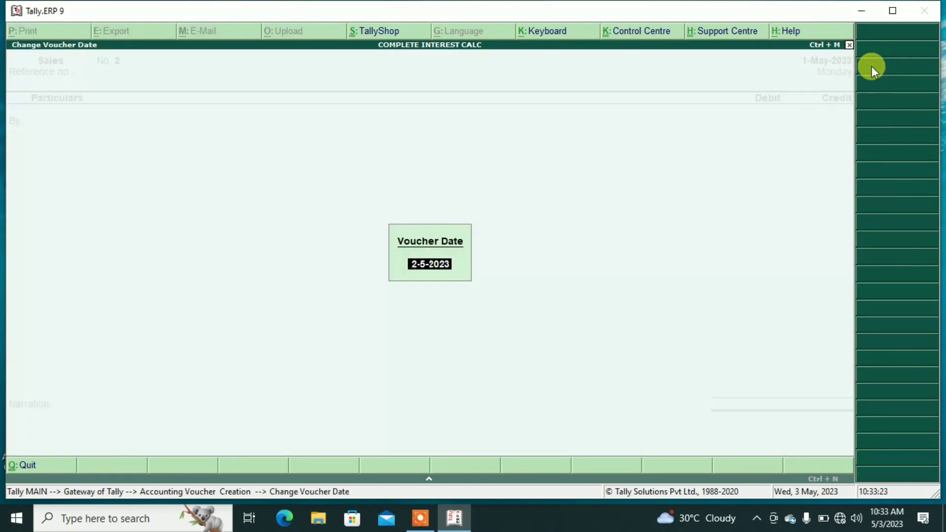
text(1-6)
key(Return)
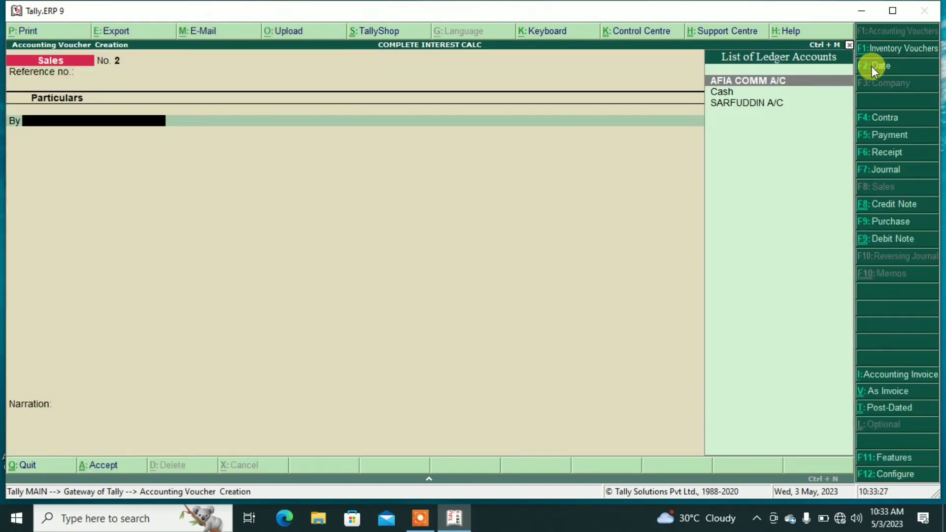
click(890, 152)
Receive 20,000 into Cash from the customer's ledger account in the receipt voucher
text(ca)
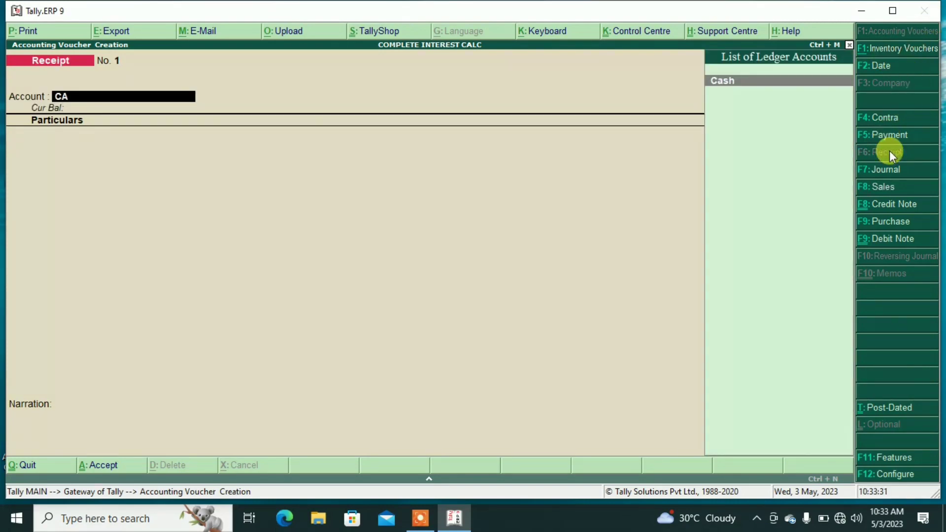
key(Return)
text(SA)
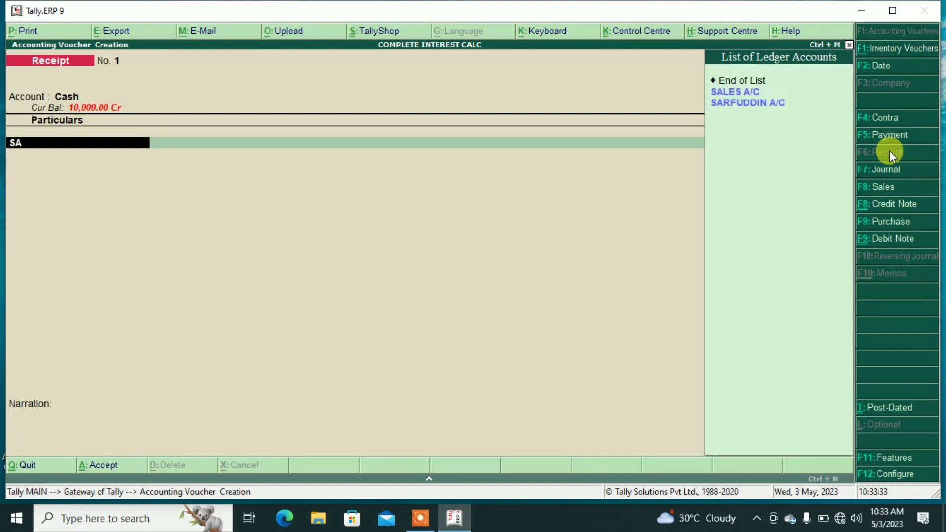
key(Down)
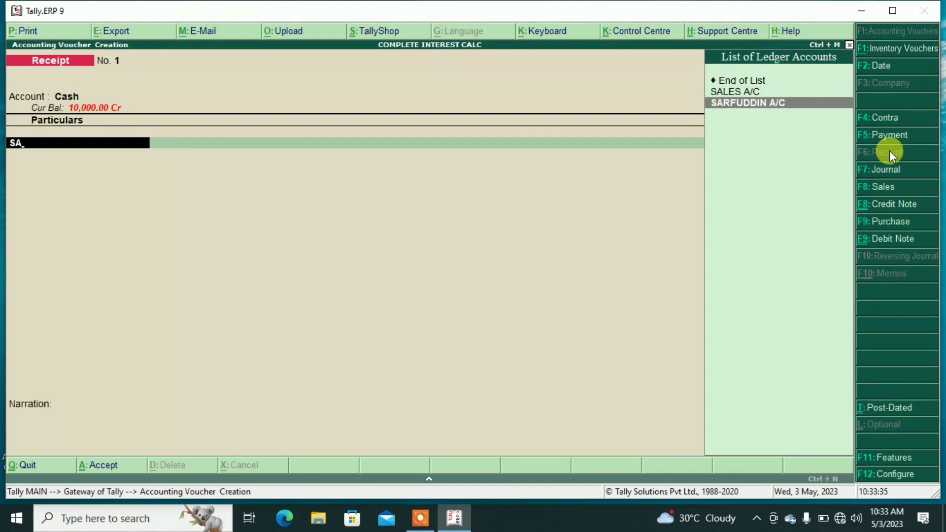
key(Return)
text(20000)
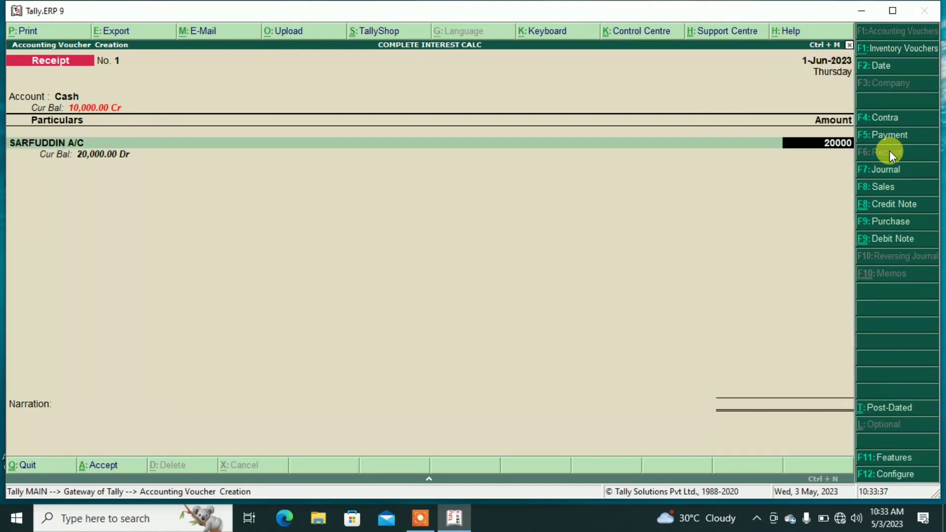
key(Return)
Allocate the 20,000 receipt against bill reference SB/001 and save the receipt voucher without a narration
key(Return)
key(Return)
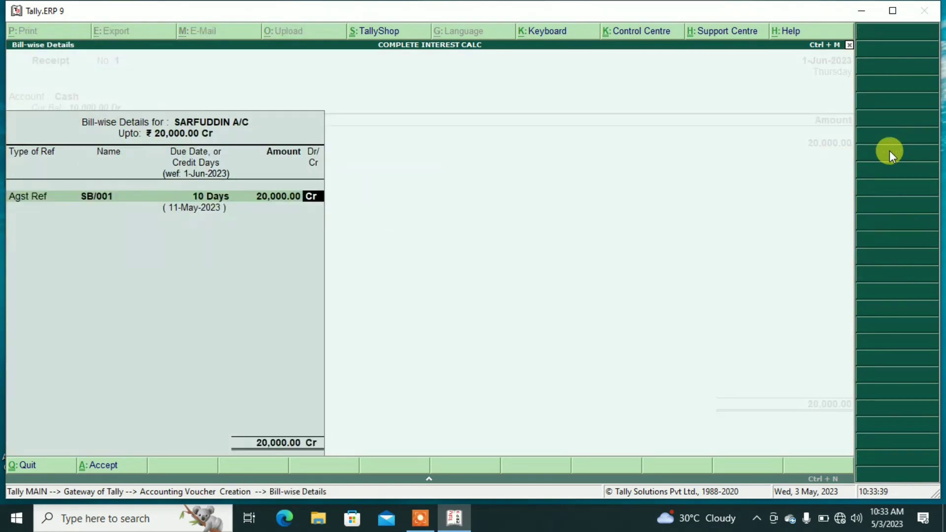
key(Return)
key(Return)
key(Return)
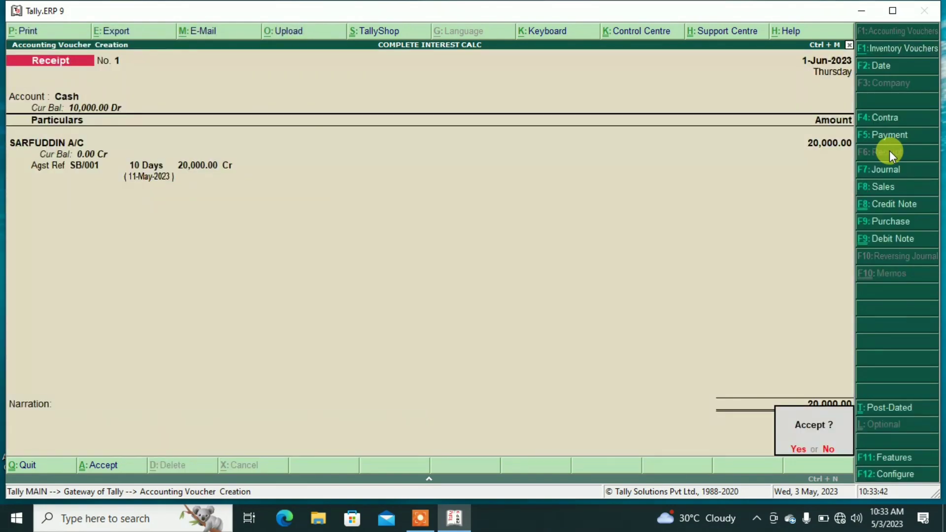
key(Return)
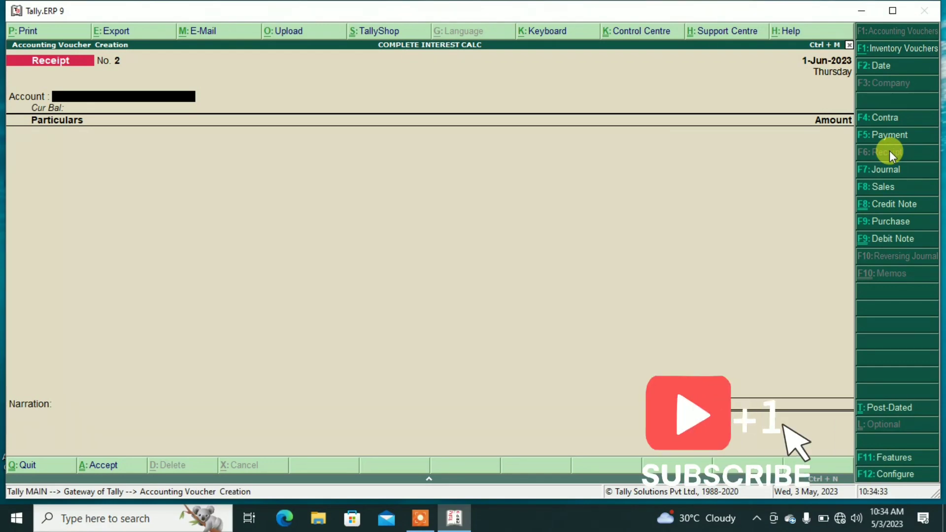
Leave receipt voucher entry without starting another receipt and open the company's display reports
key(Escape)
key(y)
key(Down)
key(Down)
key(Down)
key(Down)
key(Down)
key(Down)
key(Down)
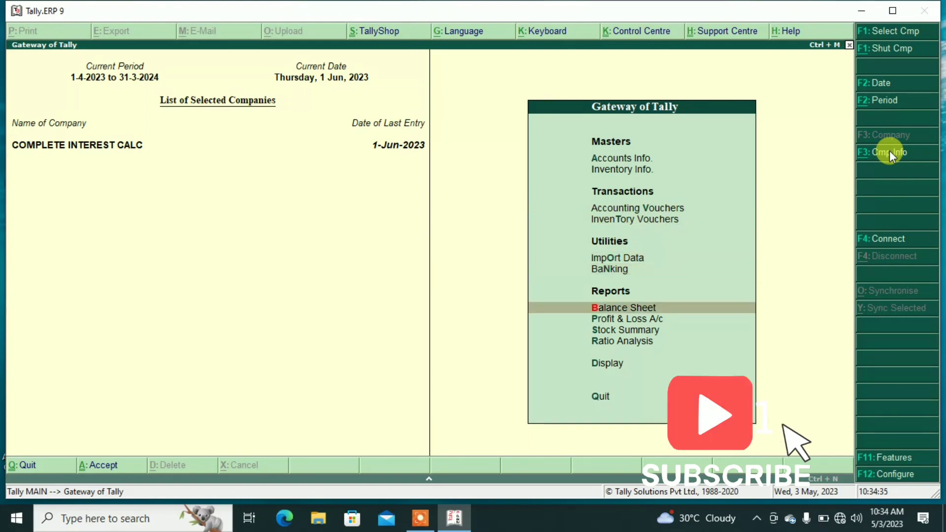
key(Down)
key(Return)
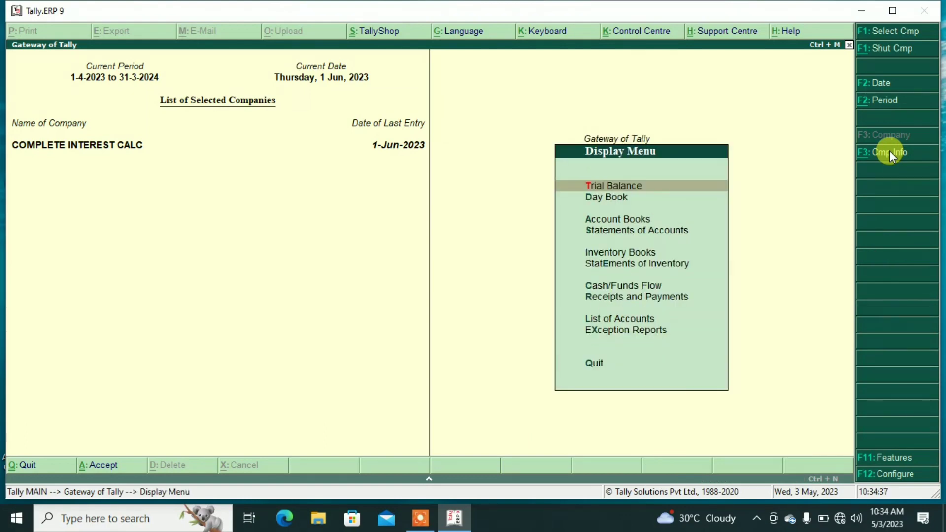
Open the Interest Payable report under the interest calculations in the statements of accounts
key(Down)
key(Down)
key(Down)
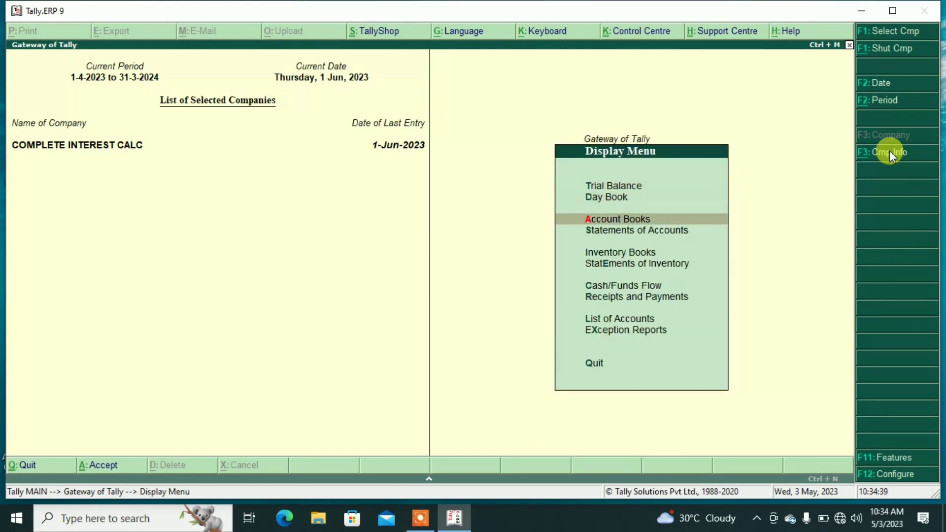
key(Return)
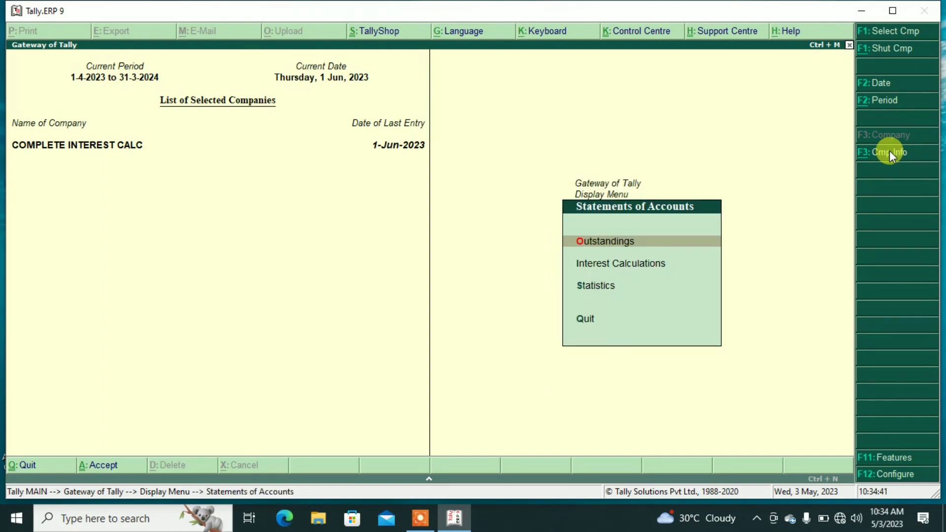
key(Down)
key(Return)
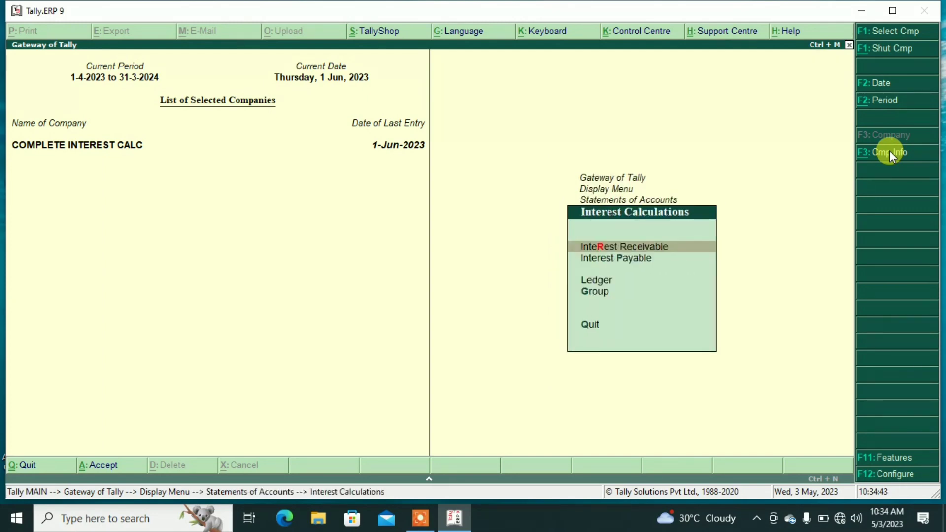
key(Down)
key(Return)
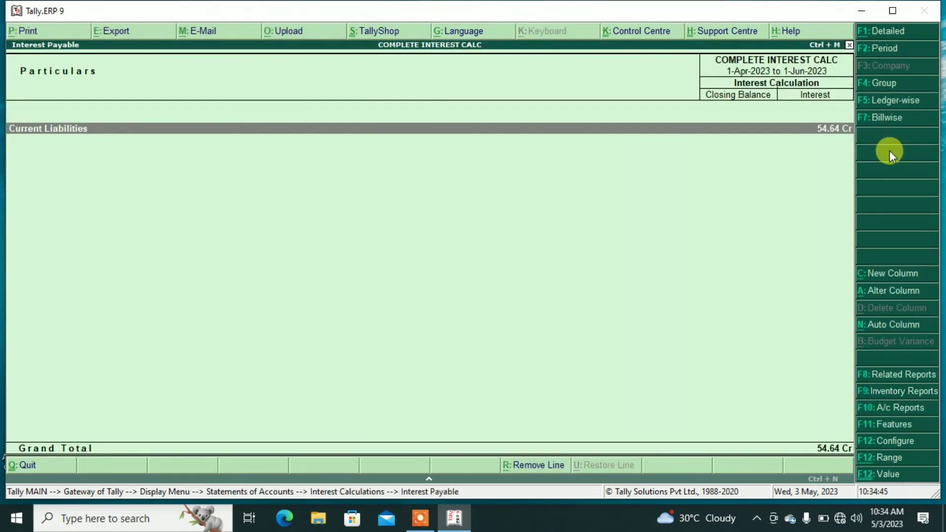
Review the Interest Receivable report down to the groups under Current Assets, and close the interest statements
key(Escape)
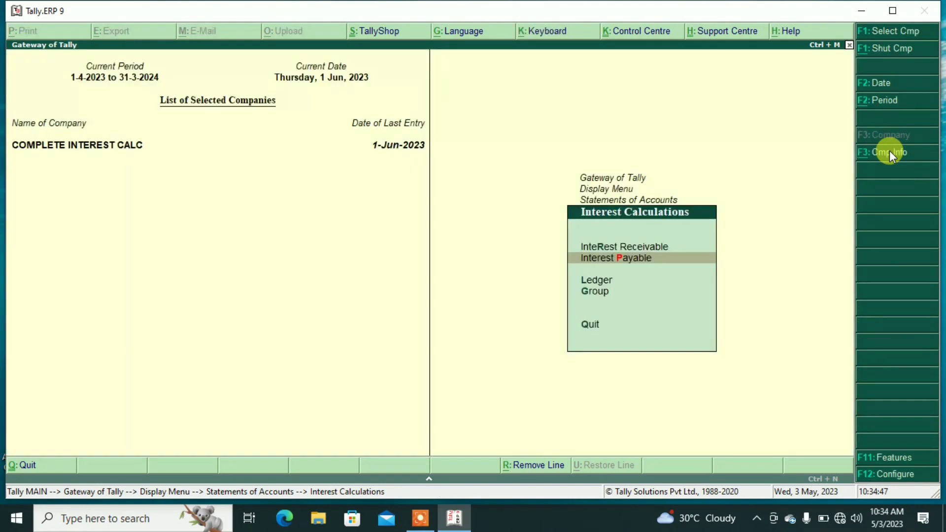
key(Up)
key(Return)
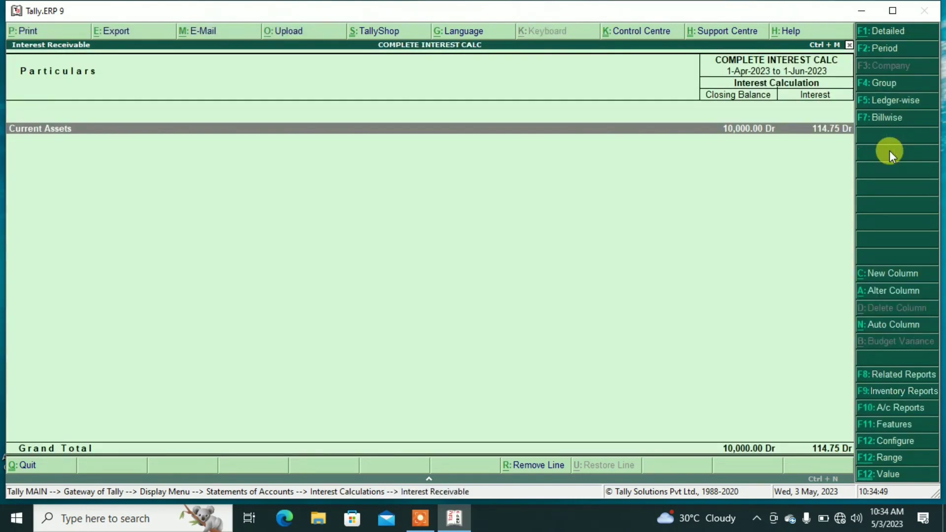
key(Return)
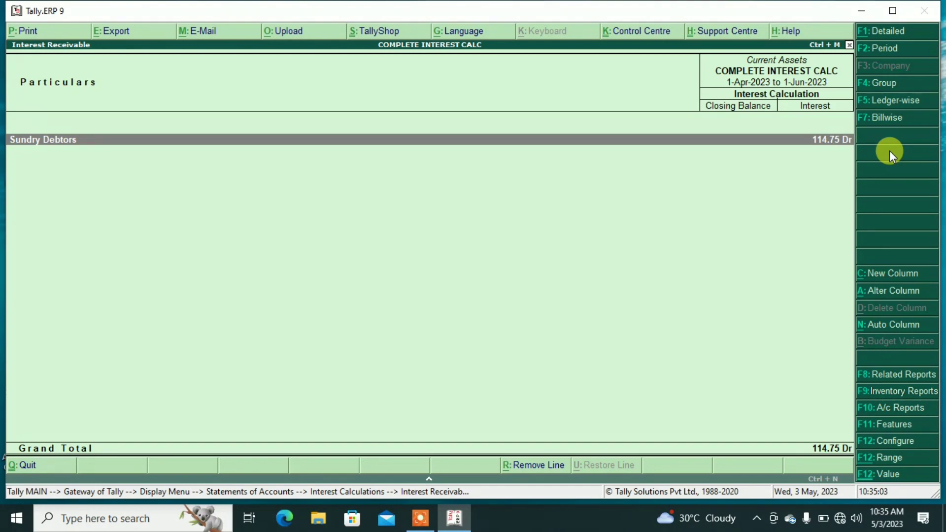
key(Escape)
key(Escape)
key(Escape)
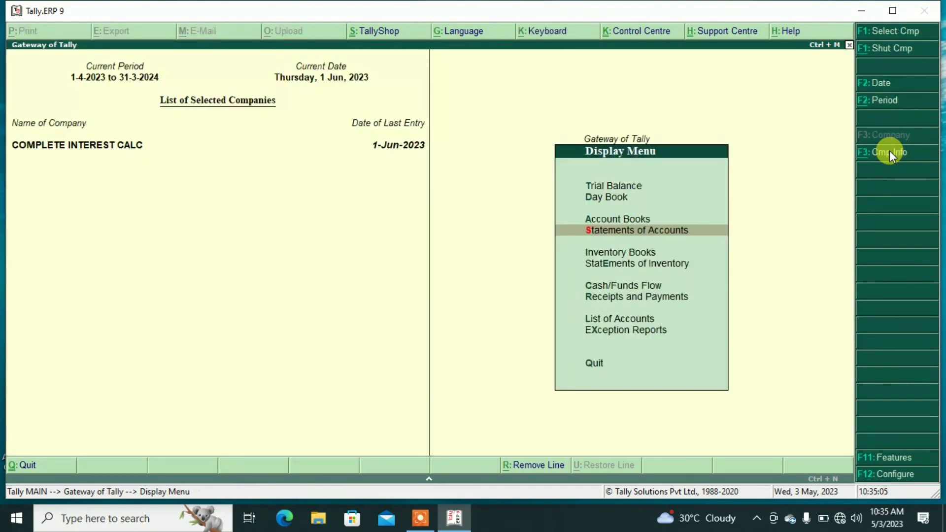
key(Escape)
key(Up)
key(Up)
key(Up)
key(Up)
key(Up)
key(Up)
key(Up)
key(Up)
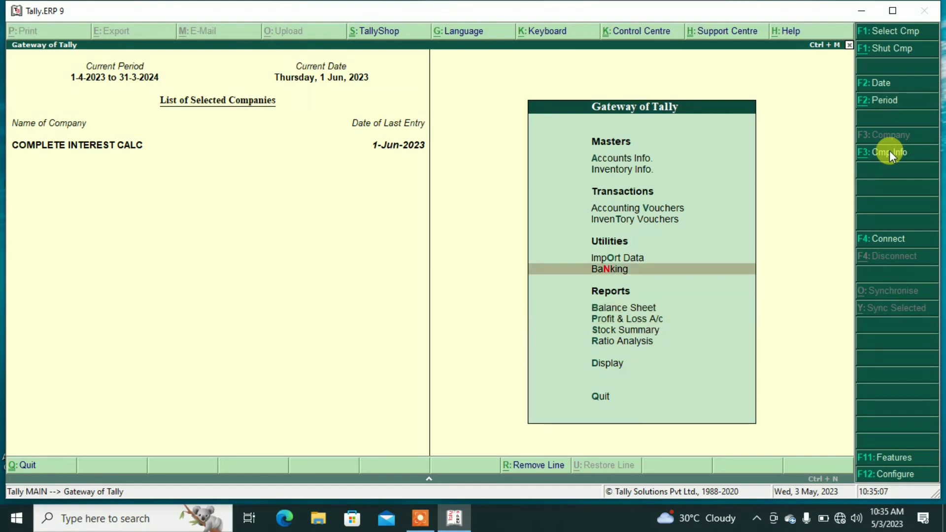
key(Return)
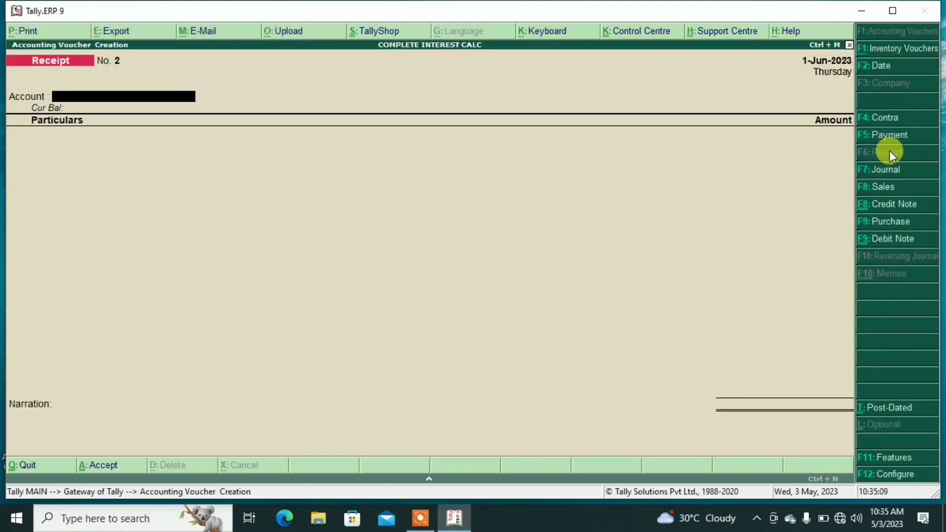
text(CA)
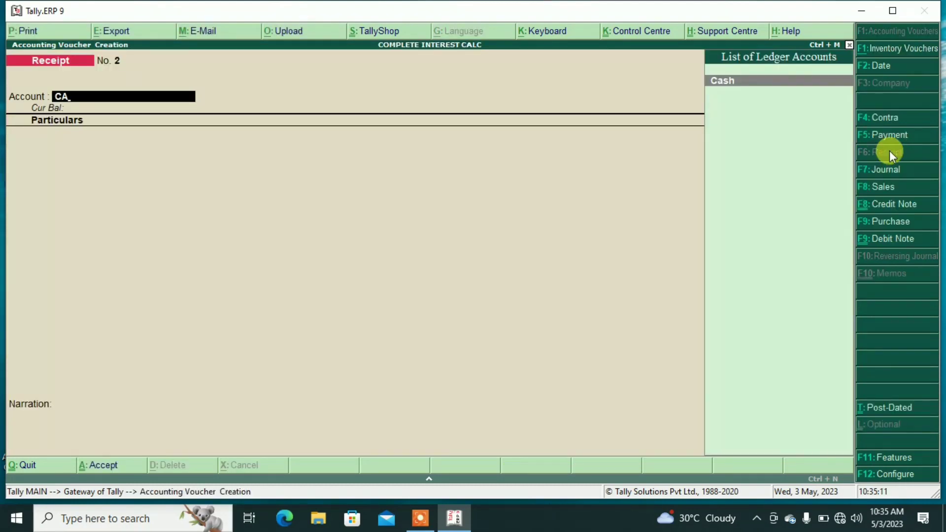
key(Return)
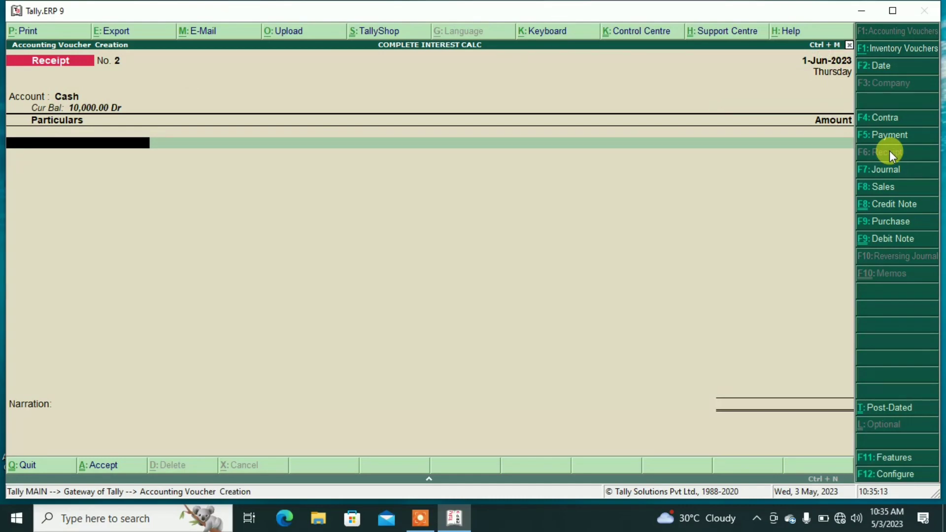
text(SA)
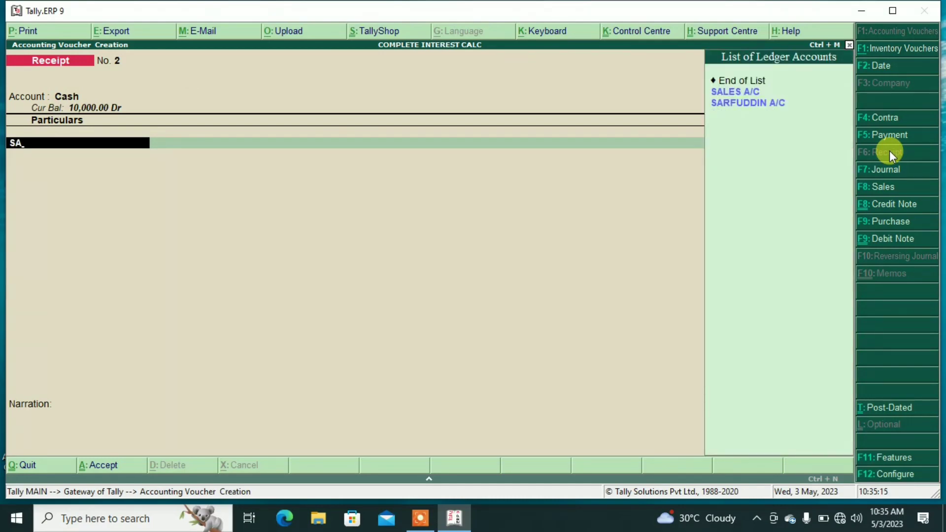
key(Down)
key(Return)
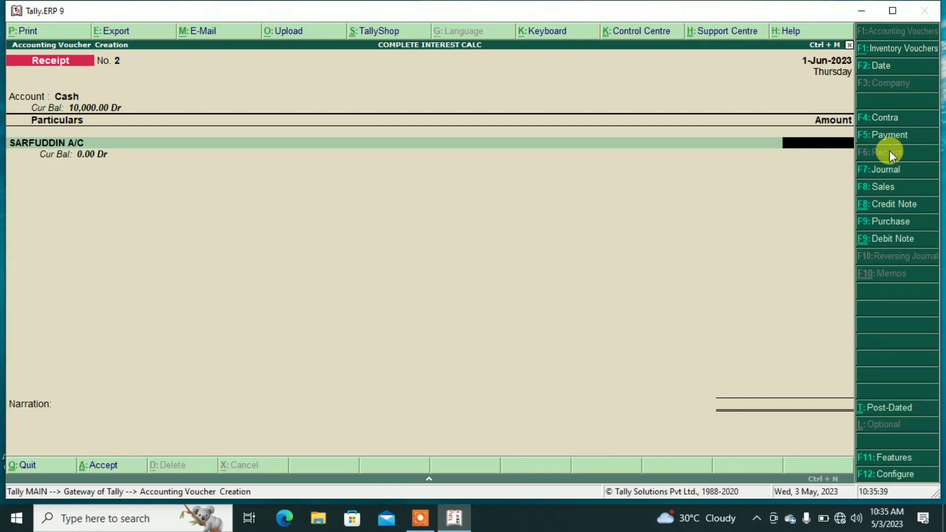
key(Escape)
key(Escape)
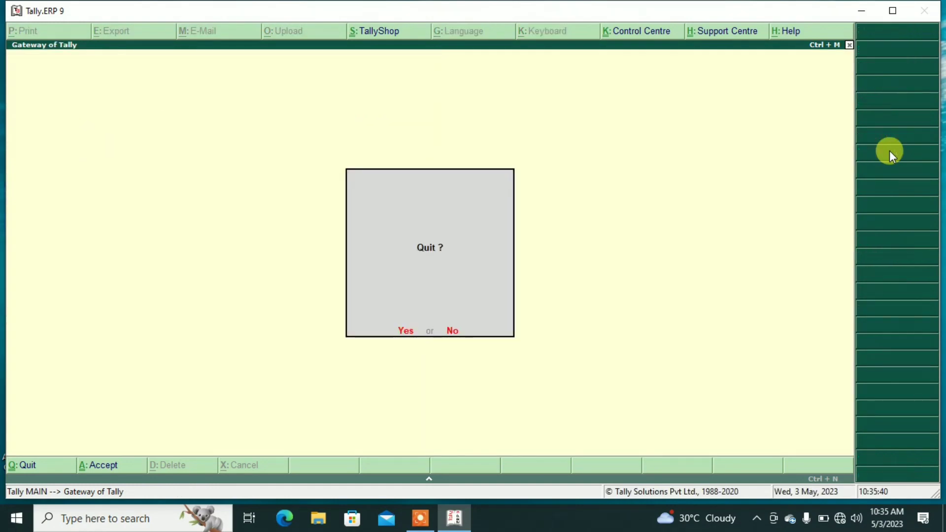
key(Escape)
Examine the Sundry Creditors and Sundry Debtors lines in the detailed Balance Sheet, and close the report
key(Down)
key(Down)
key(Down)
key(Down)
key(Down)
key(Down)
key(Down)
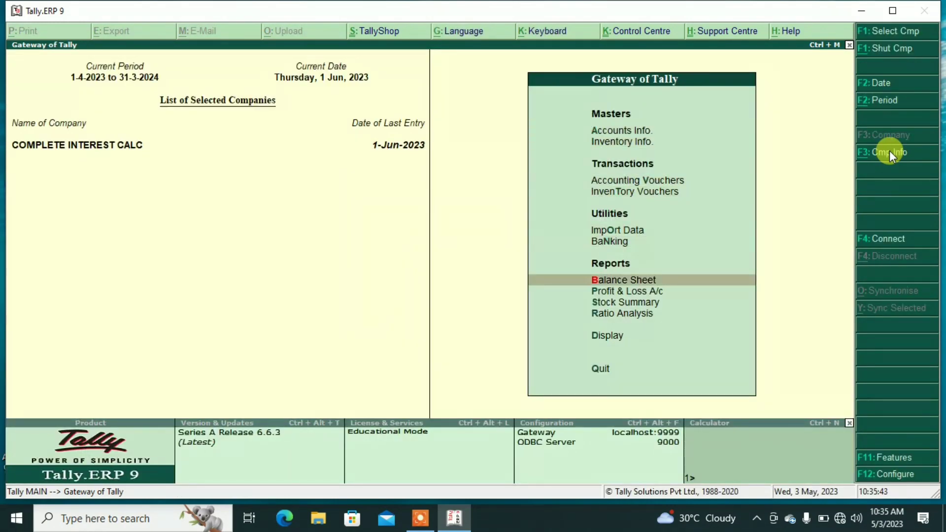
key(Up)
key(Return)
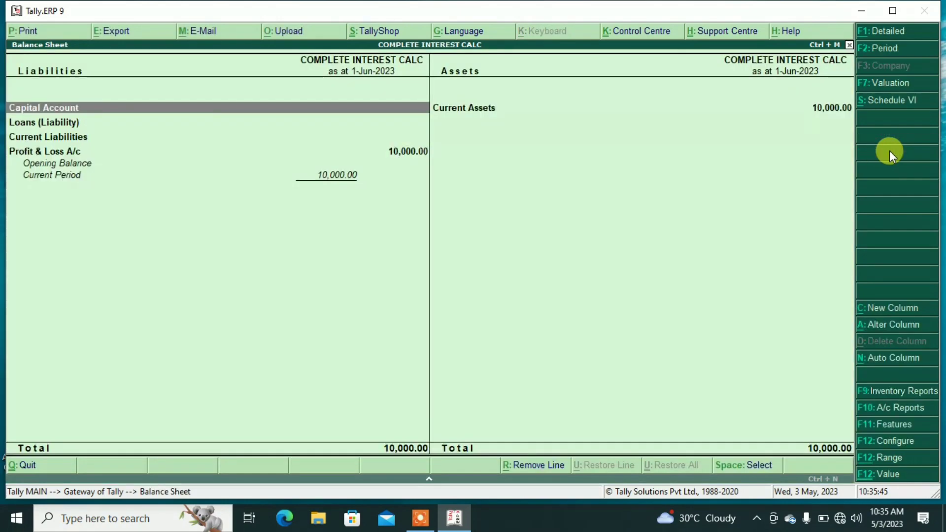
click(879, 31)
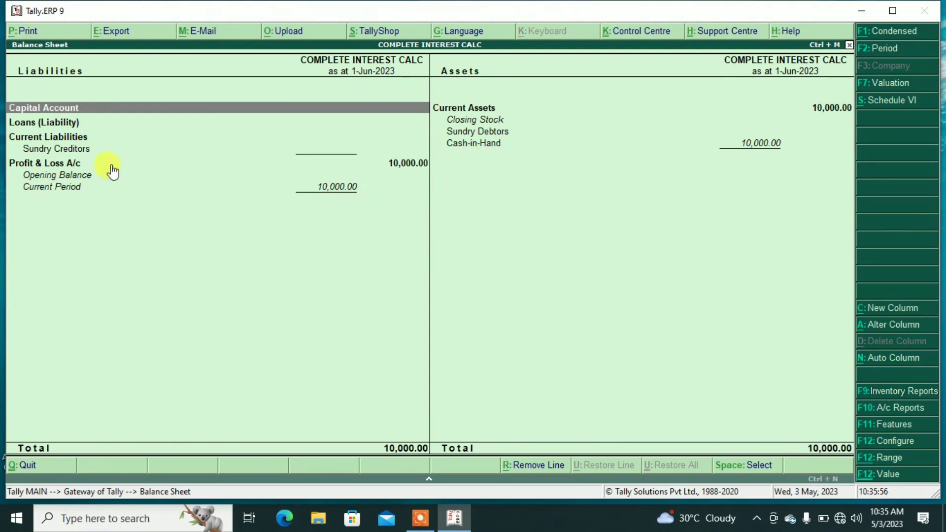
click(87, 150)
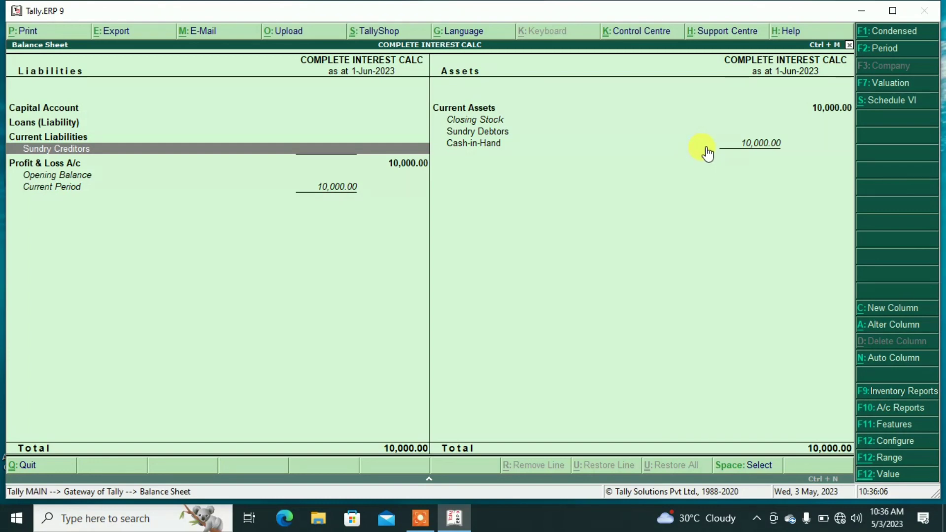
click(583, 133)
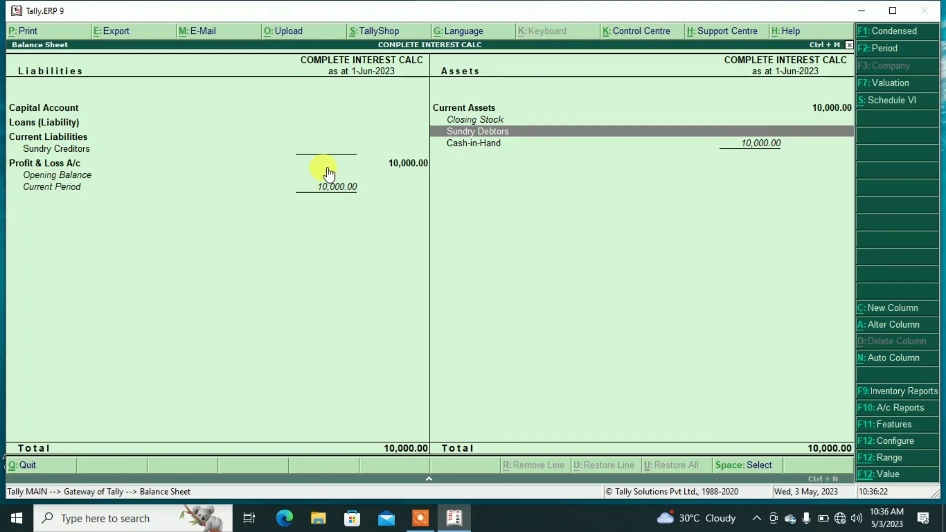
key(Escape)
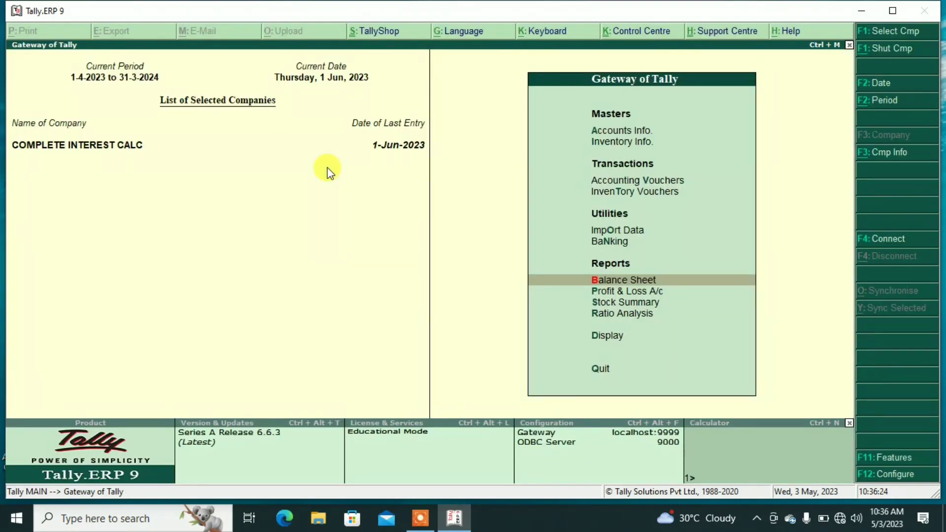
Start a debit note voucher of type INTEREST RECV with voucher class INT RCV
key(Up)
key(Up)
key(Up)
key(Up)
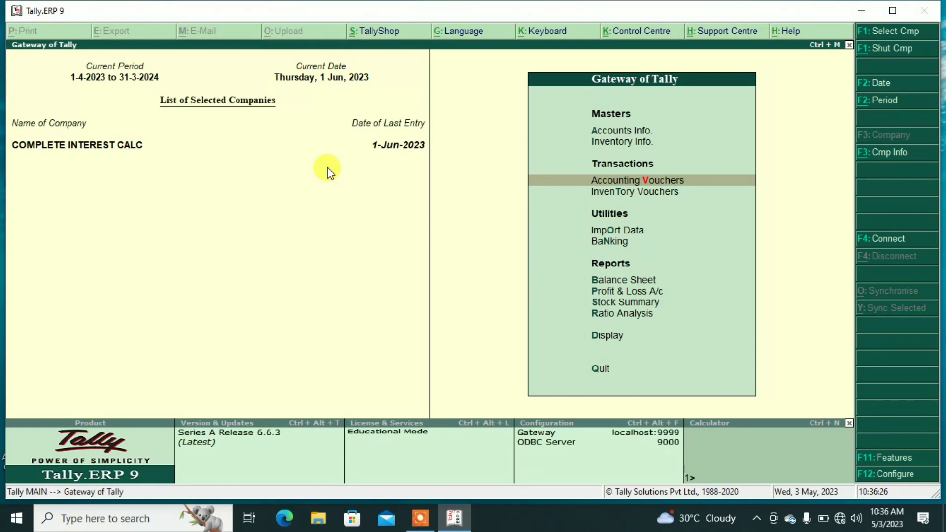
key(Return)
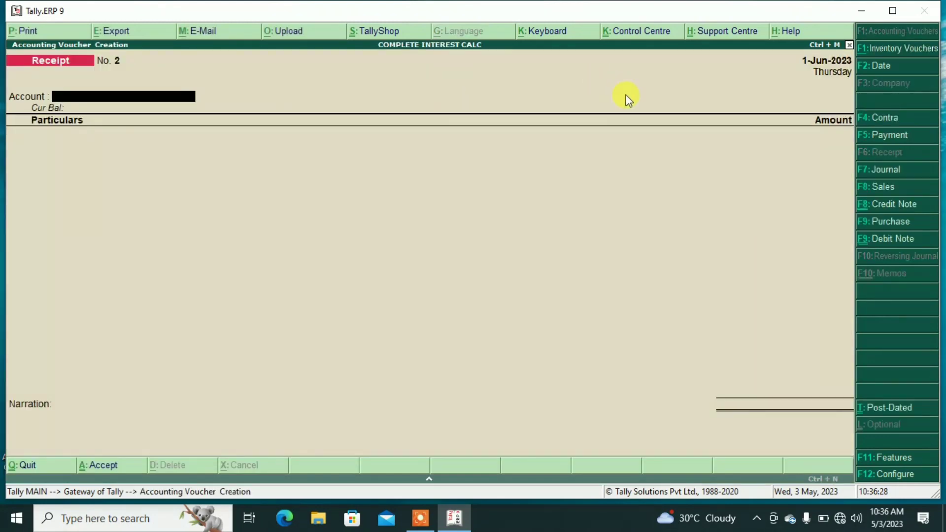
click(883, 240)
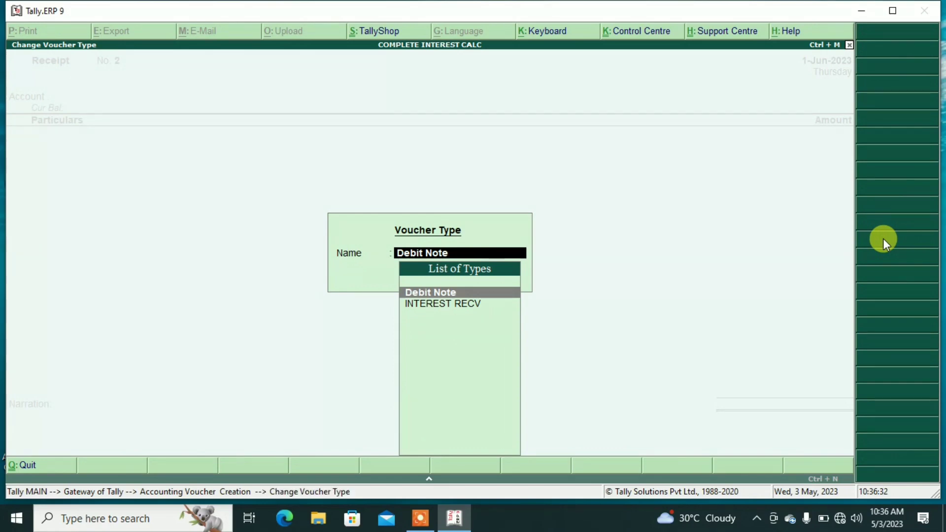
key(Down)
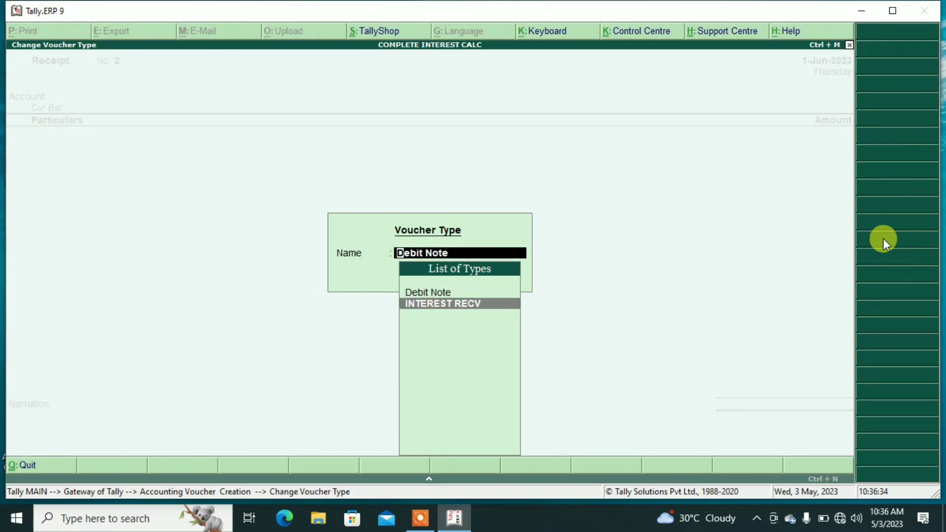
key(Return)
key(Down)
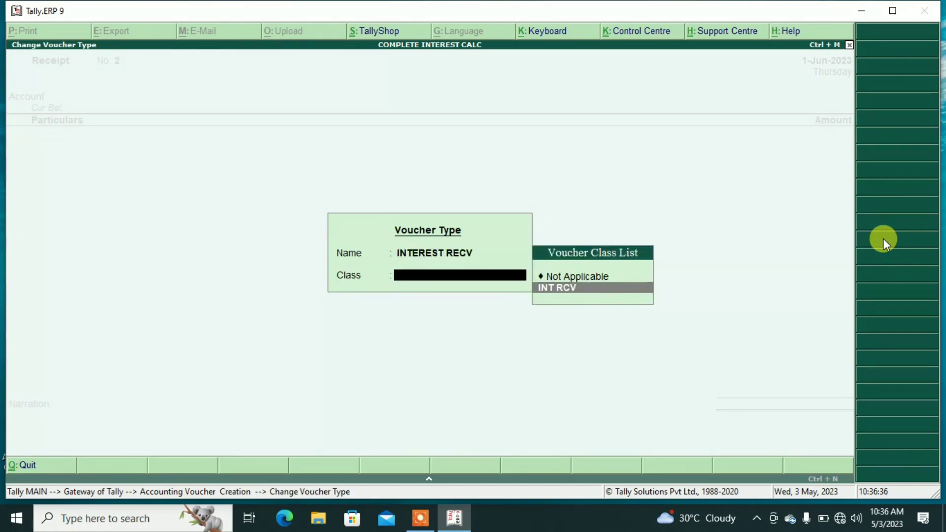
key(Return)
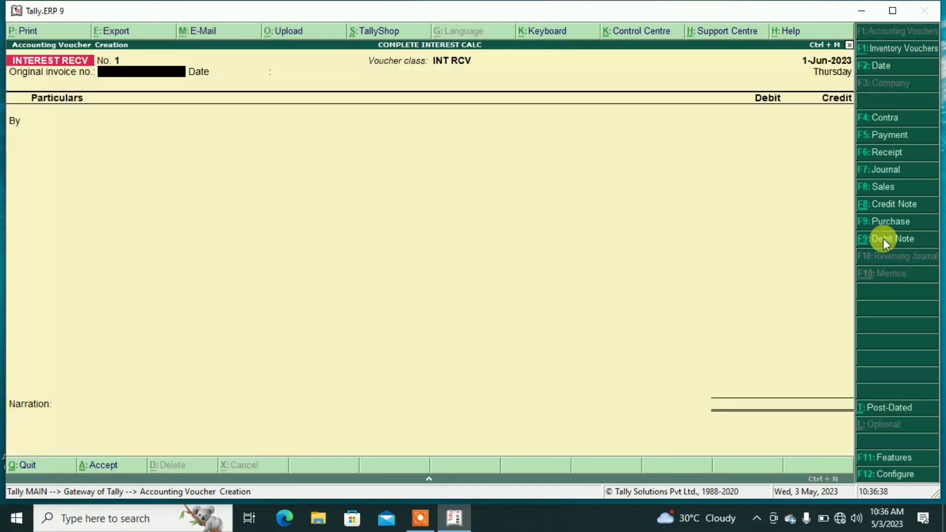
Leave the original invoice number blank and debit the customer's ledger account with the 114.75 interest on bill SB/001
key(Return)
key(Return)
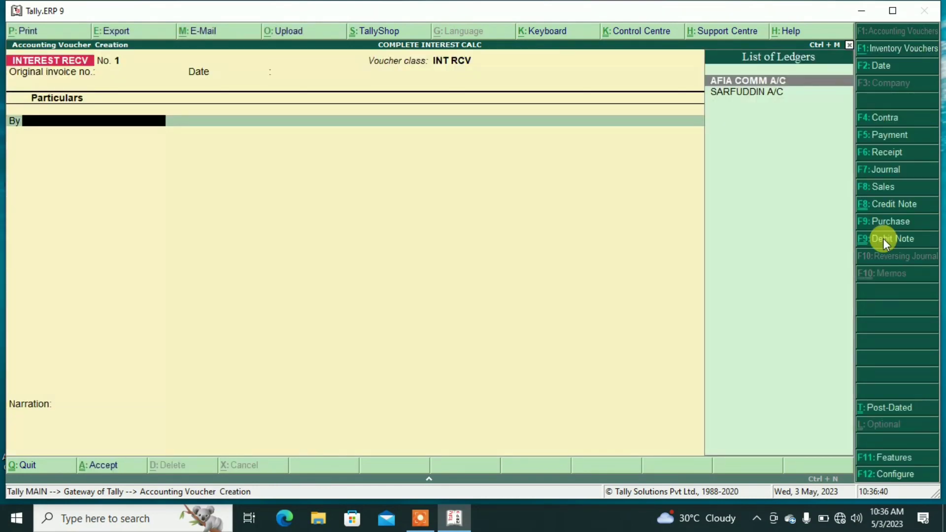
key(Down)
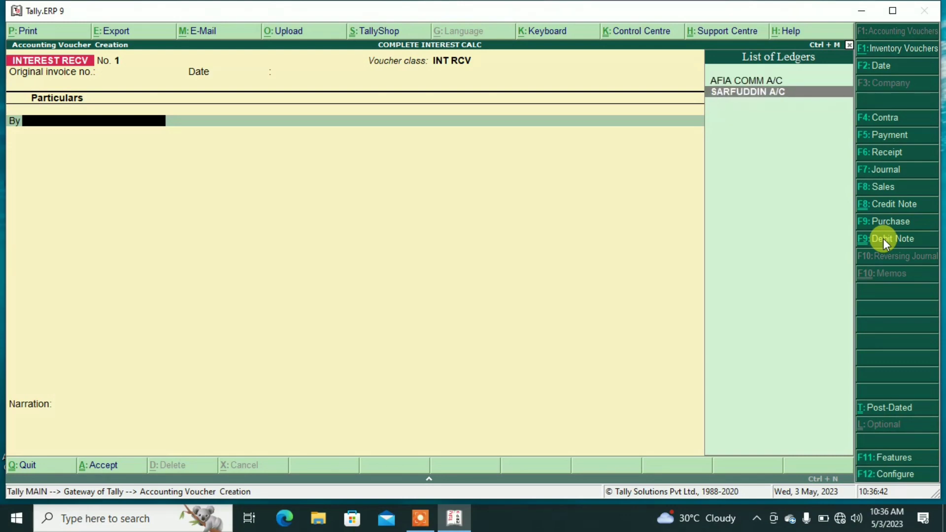
key(Up)
key(Down)
key(Up)
key(Down)
key(Return)
key(Return)
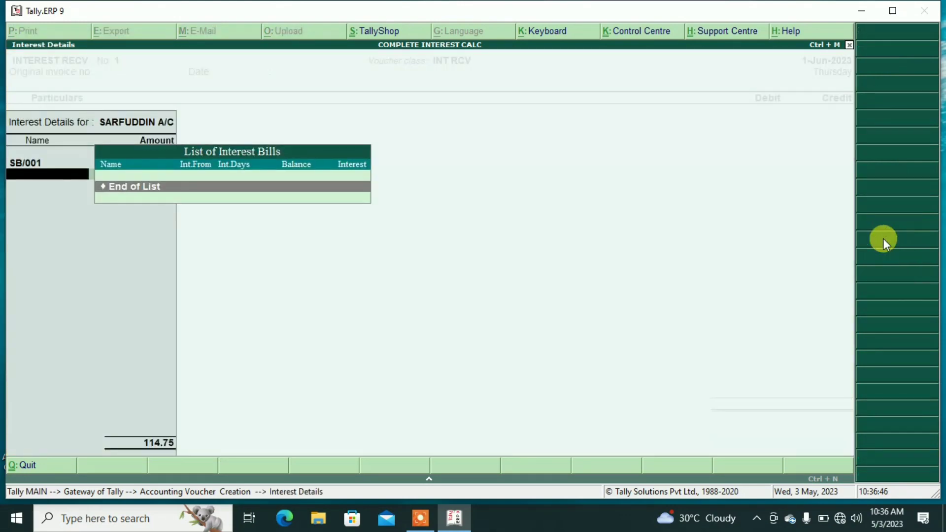
key(Return)
key(Return)
key(Return)
key(Return)
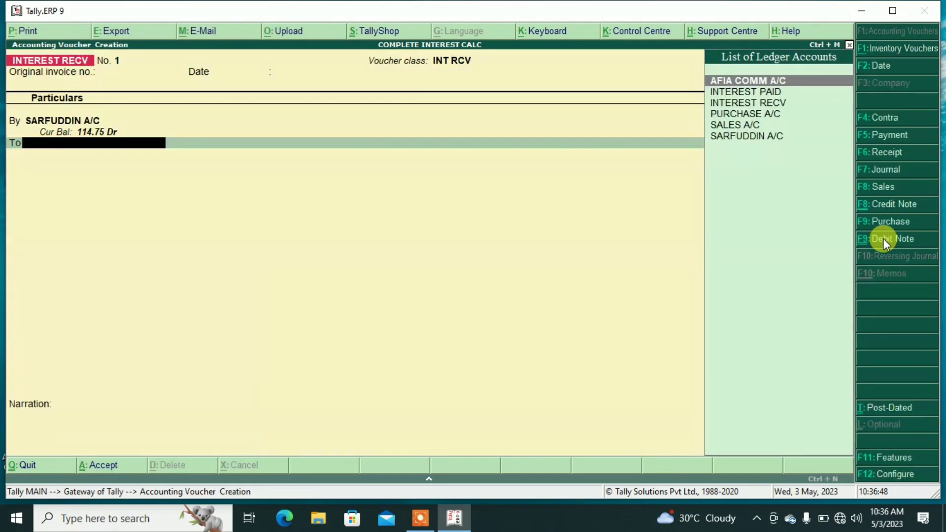
Choose INTEREST RECV as the ledger to credit with 114.75 in the interest voucher
key(Down)
key(Down)
key(Down)
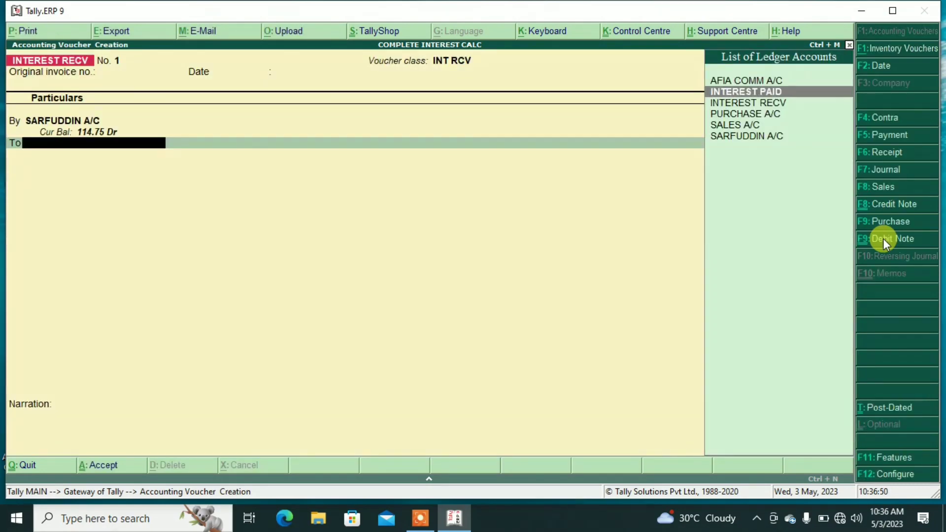
key(Up)
key(Return)
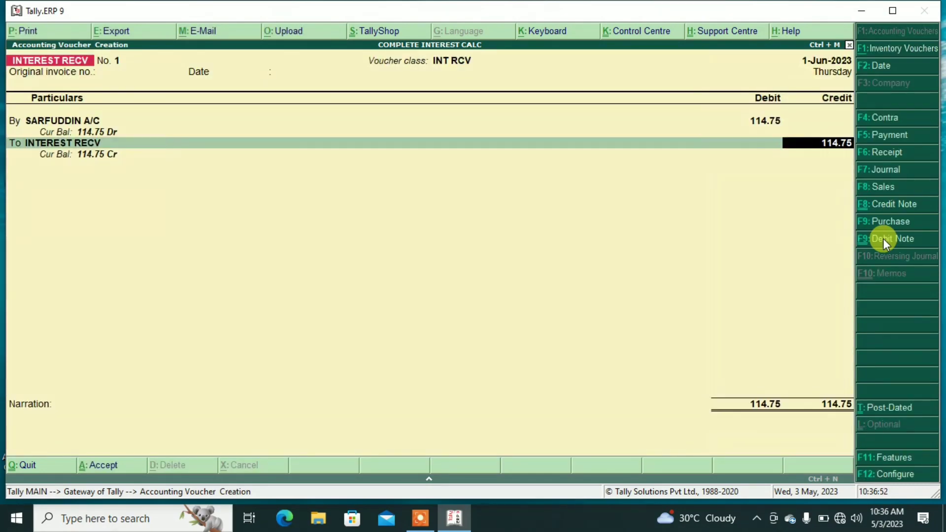
Leave the narration blank and save the INTEREST RECV voucher
key(Return)
key(Return)
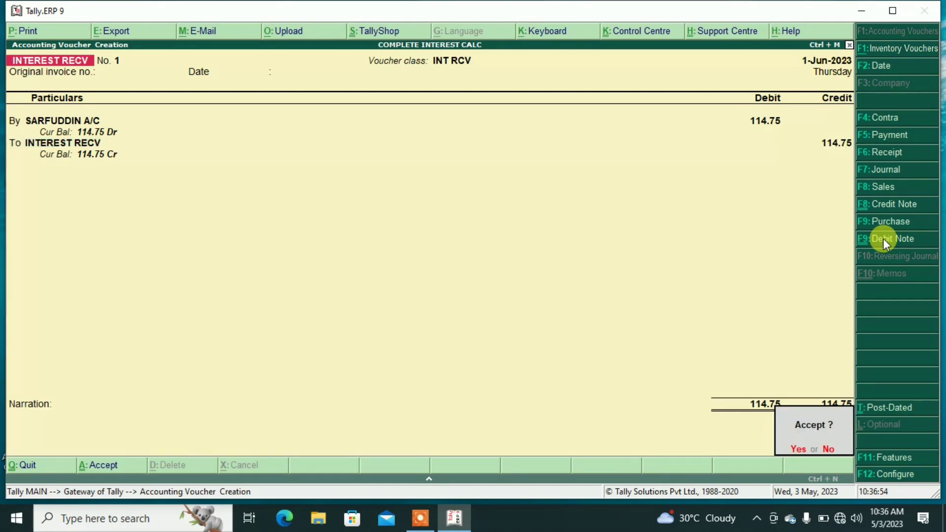
key(Return)
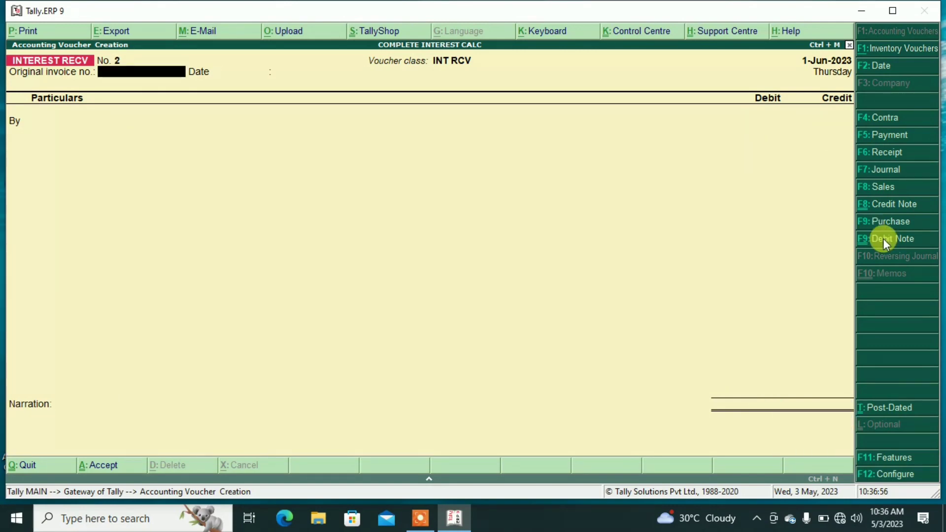
Start a credit note voucher of type INTEREST PAID with voucher class INT PD
click(883, 206)
key(Down)
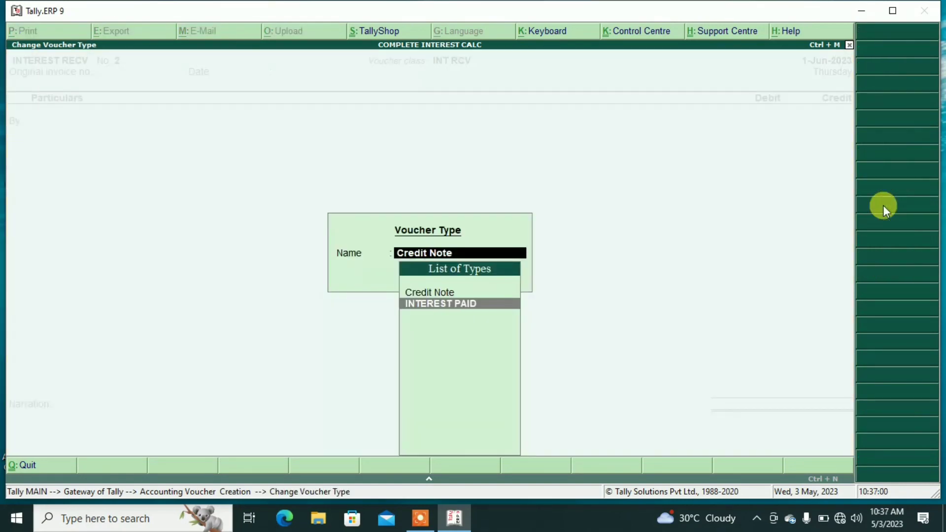
key(Return)
key(Down)
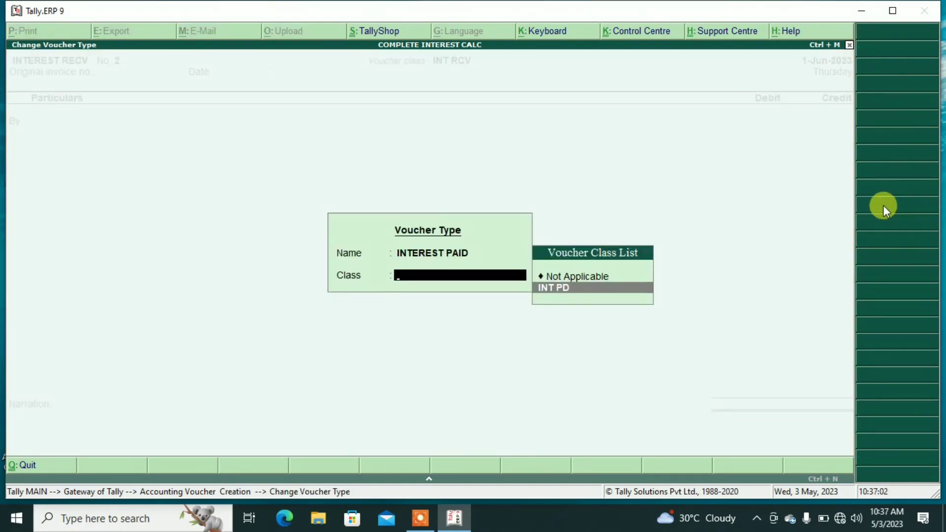
key(Return)
Leave the original invoice number blank and credit AFIA COMM A/C with the 54.64 interest on bill PB/001, keeping the default buyer's details
key(Return)
key(Return)
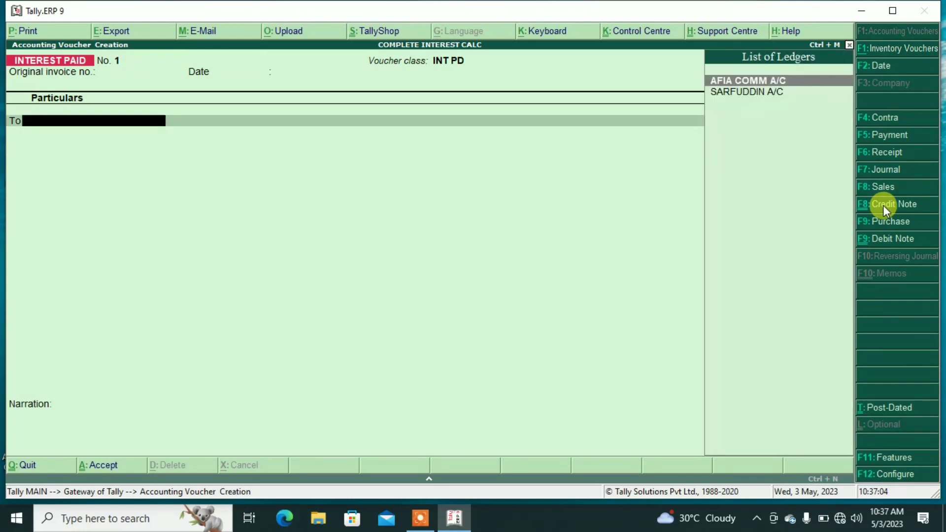
key(Return)
key(Return)
key(Return)
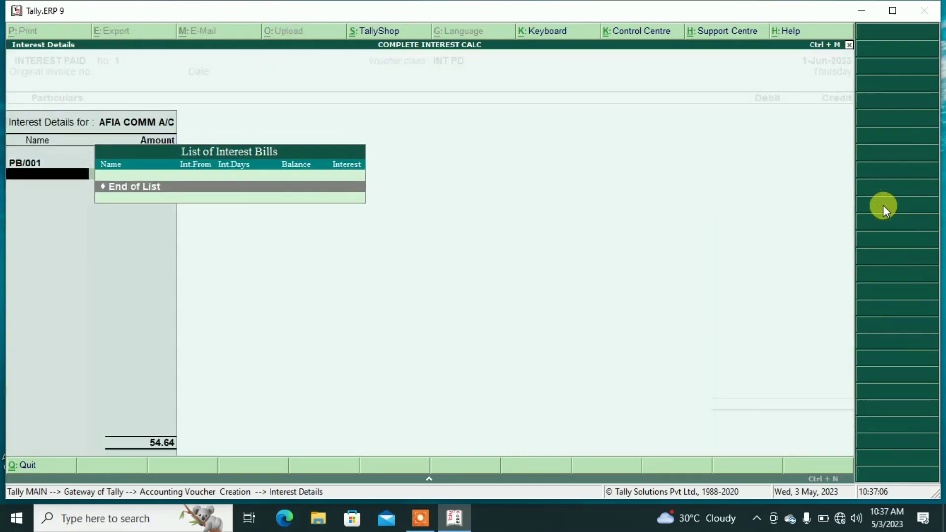
key(Return)
key(Return)
key(Return)
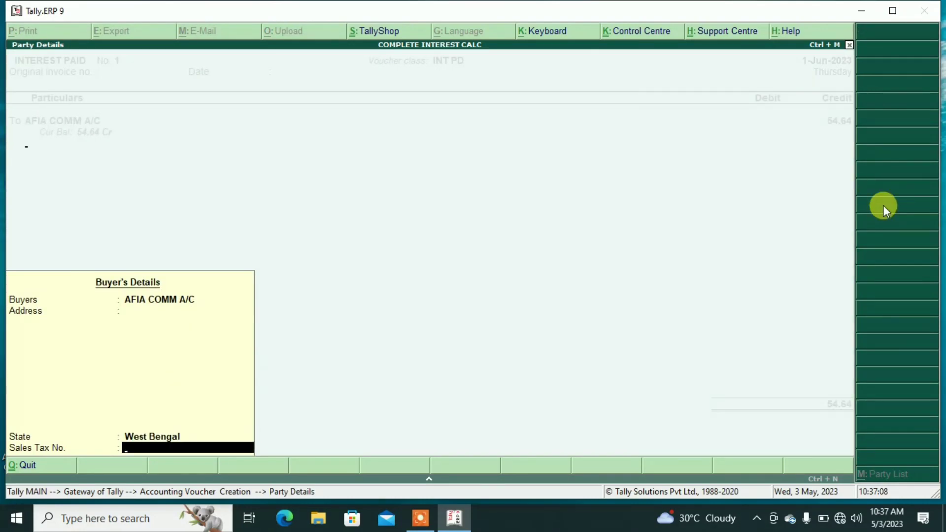
key(Return)
Debit the INTEREST PAID ledger with 54.64, leave the narration blank and save the voucher
key(Down)
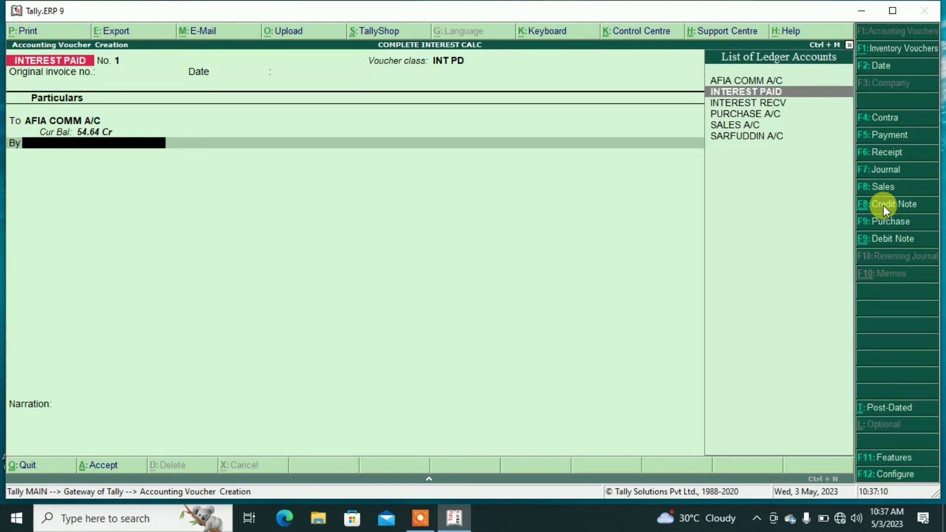
key(Return)
key(Return)
key(Return)
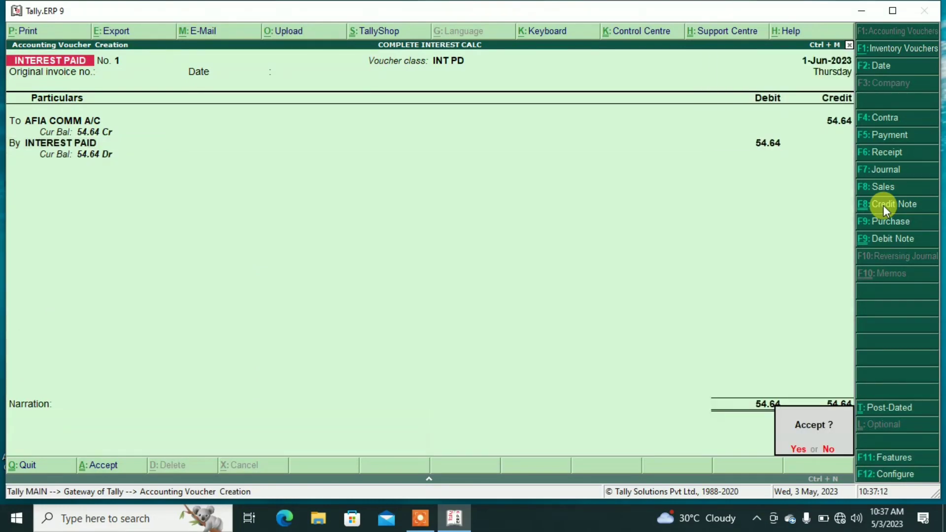
key(Return)
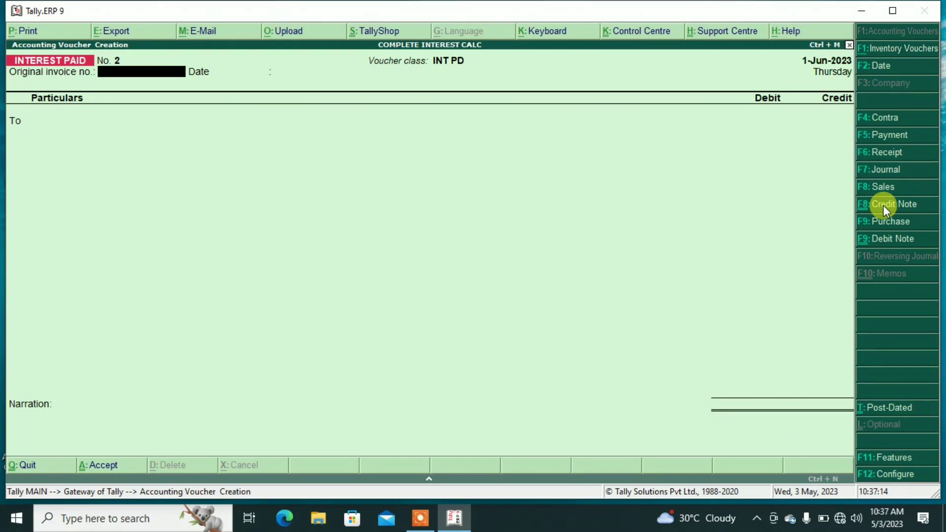
Leave voucher entry and examine the creditors and debtors lines in the detailed Balance Sheet, and close the report
key(Escape)
key(Return)
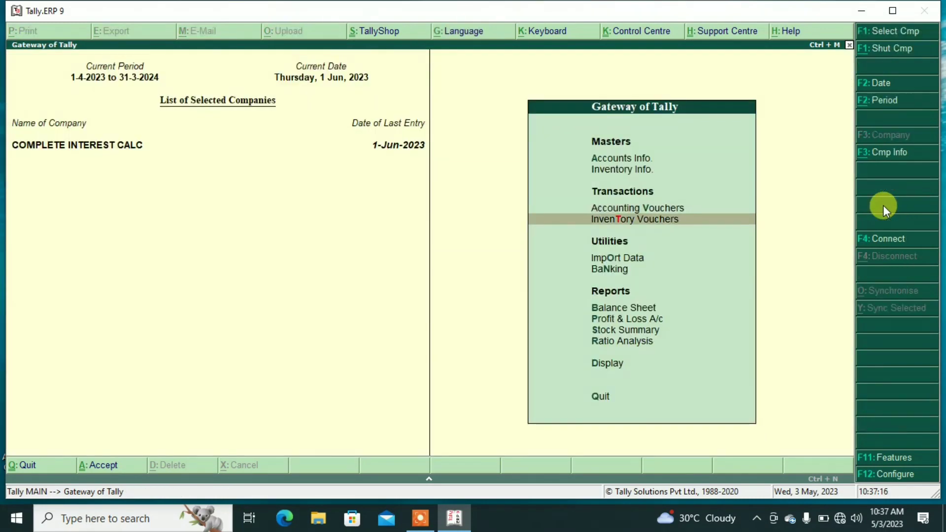
key(Down)
key(Down)
key(Down)
key(Down)
key(Up)
key(Return)
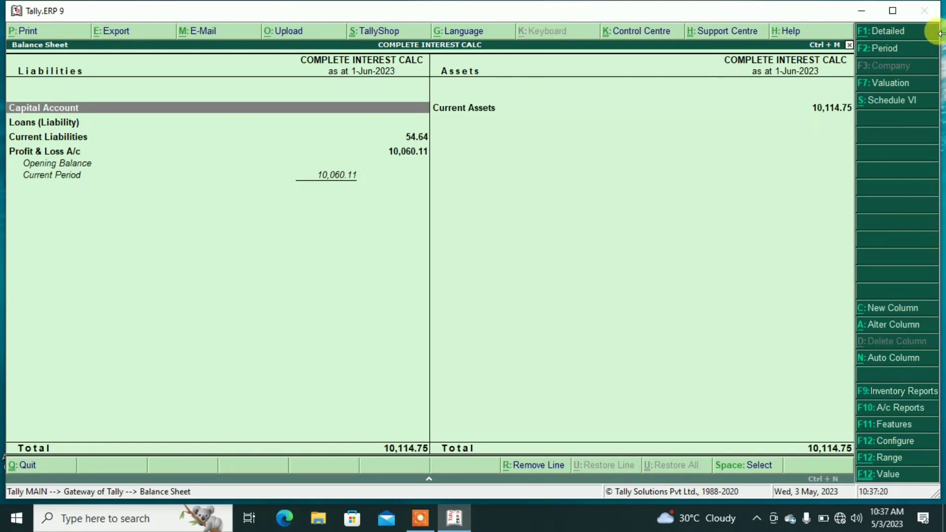
click(881, 32)
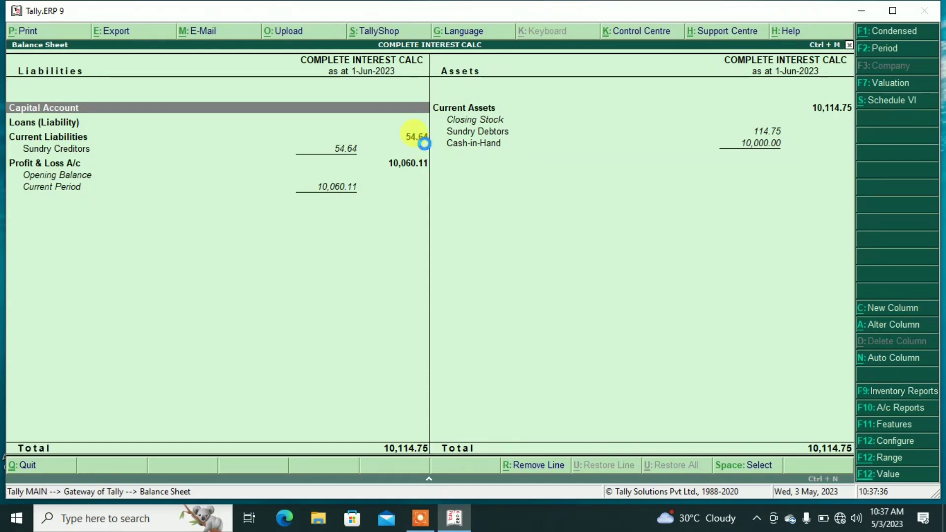
key(Escape)
View the outstanding receivables in the statements of accounts and close the report
key(Down)
key(Down)
key(Down)
key(Down)
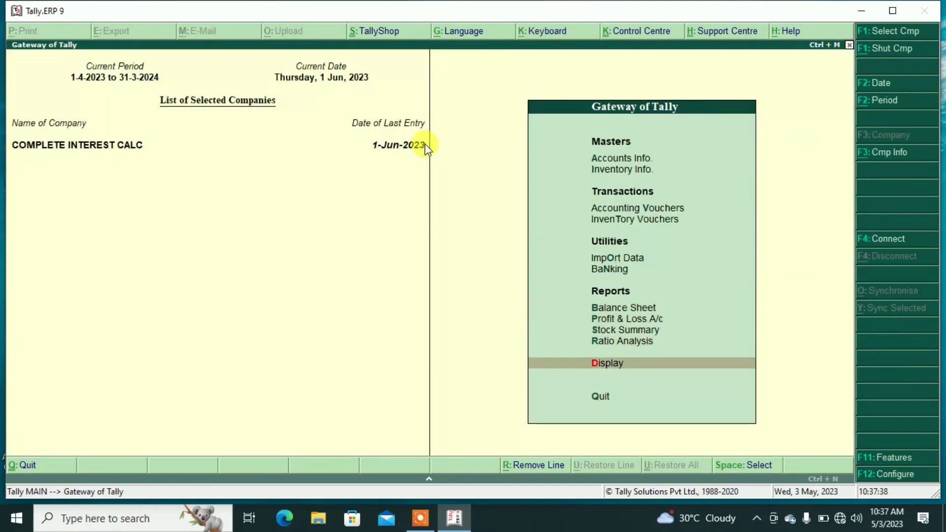
key(Return)
key(Down)
key(Down)
key(Down)
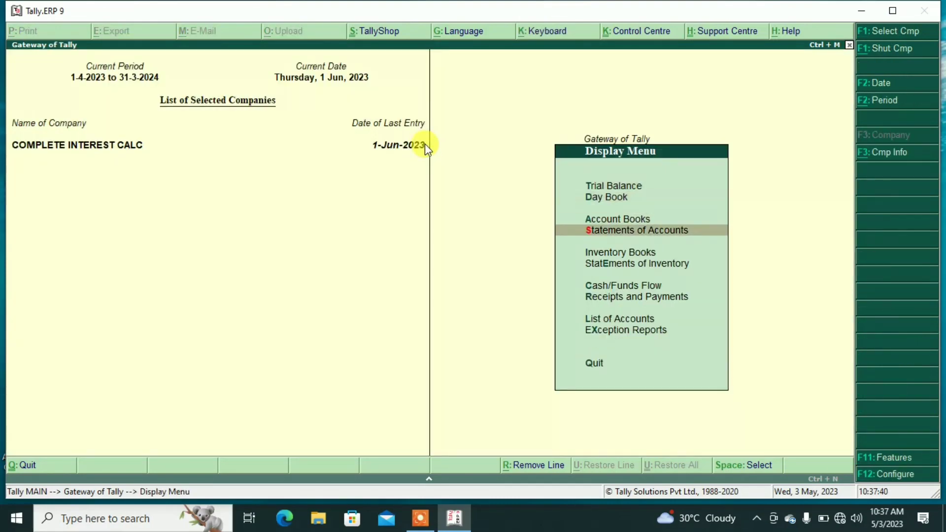
key(Return)
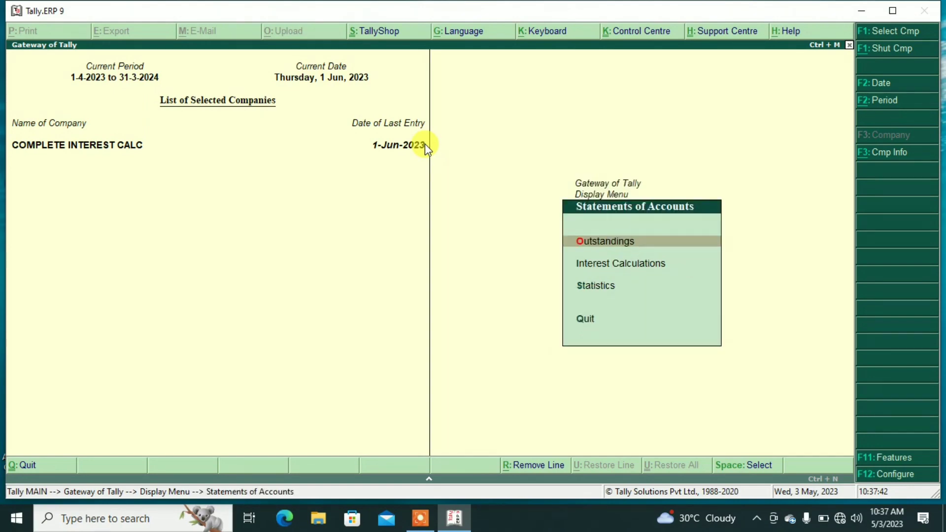
key(Return)
key(Return)
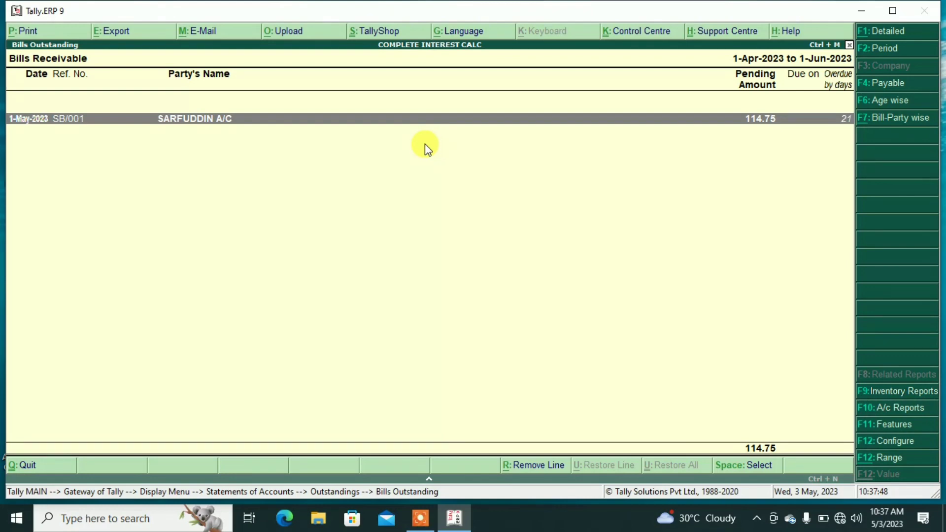
key(Escape)
View the outstanding payables and return to the Gateway of Tally
key(Down)
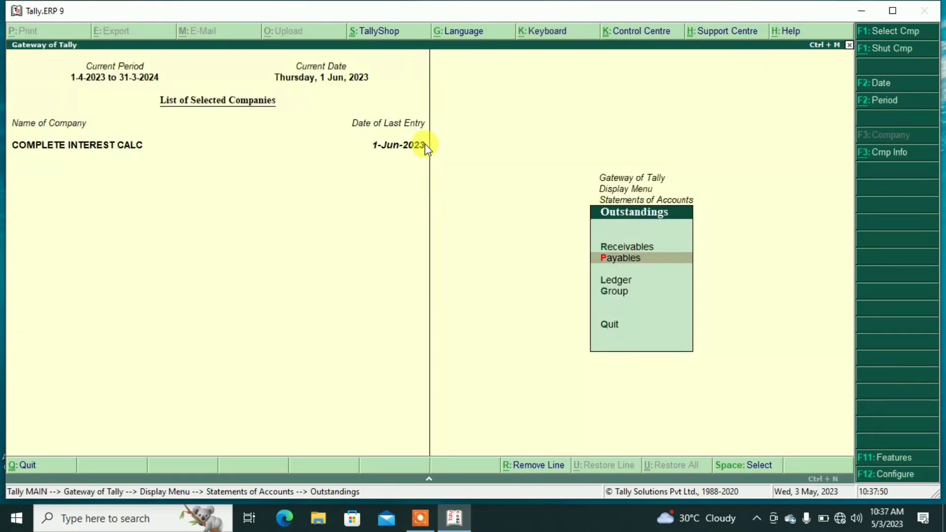
key(Return)
key(Escape)
key(Escape)
key(Escape)
key(Escape)
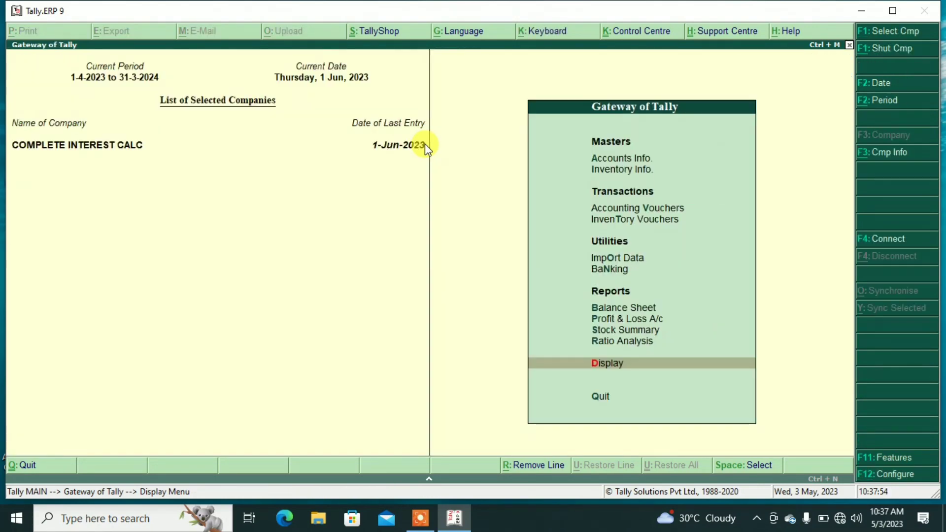
Start a receipt voucher dated 1-Jun-2023 with Cash as the account
key(Up)
key(Up)
key(Up)
key(Up)
key(Up)
key(Up)
key(Up)
key(Up)
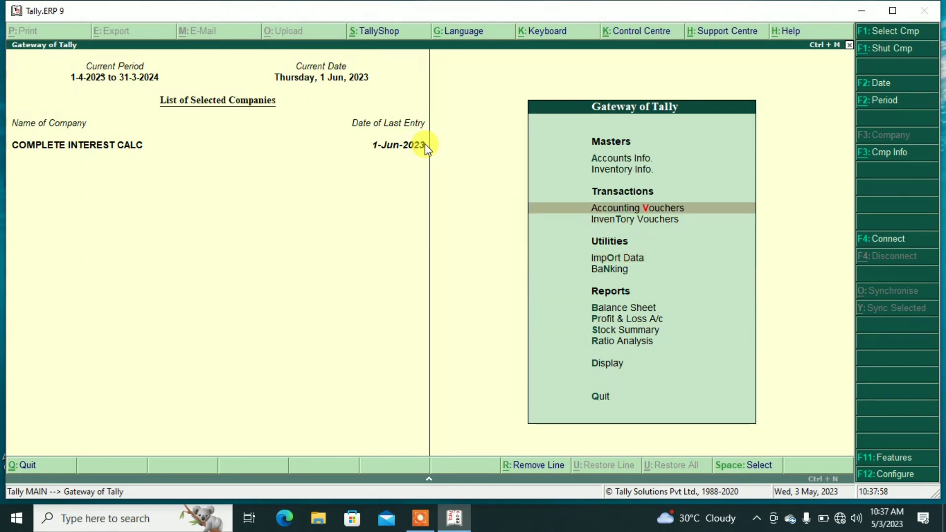
key(Return)
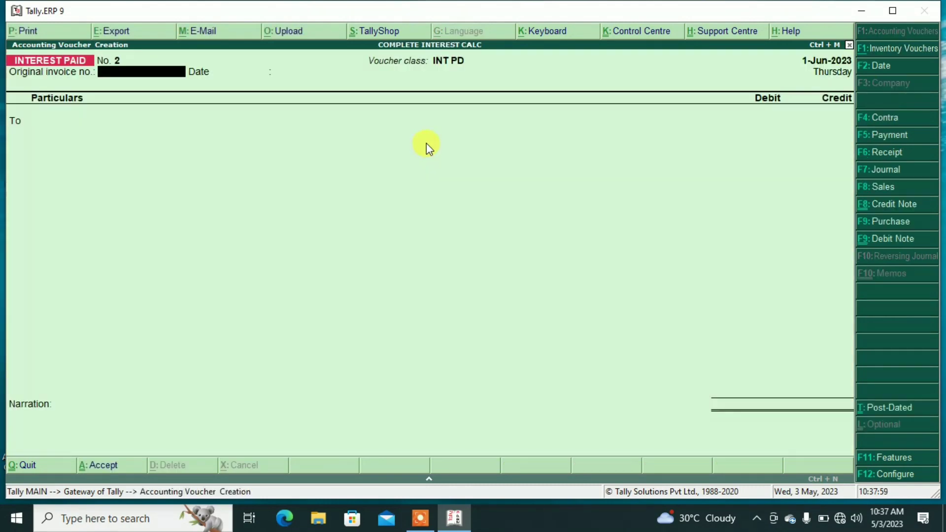
click(867, 153)
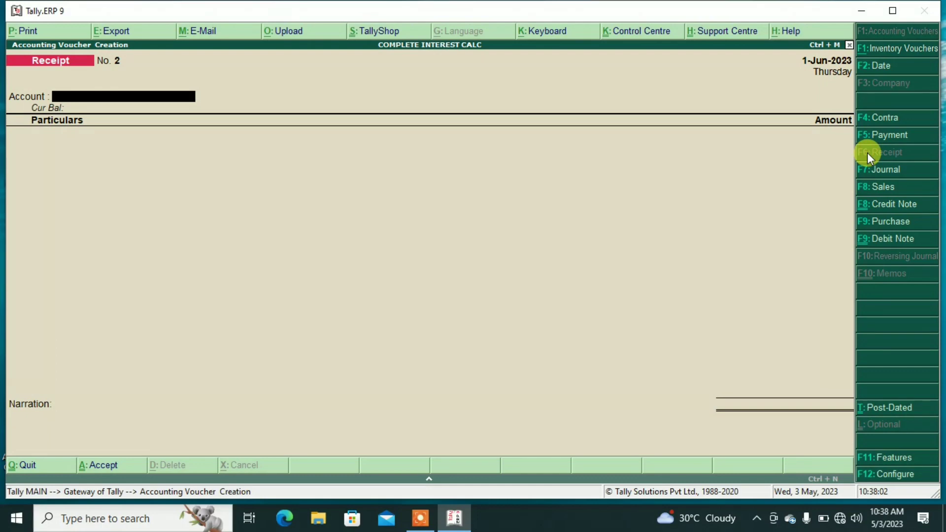
text(CA)
key(Return)
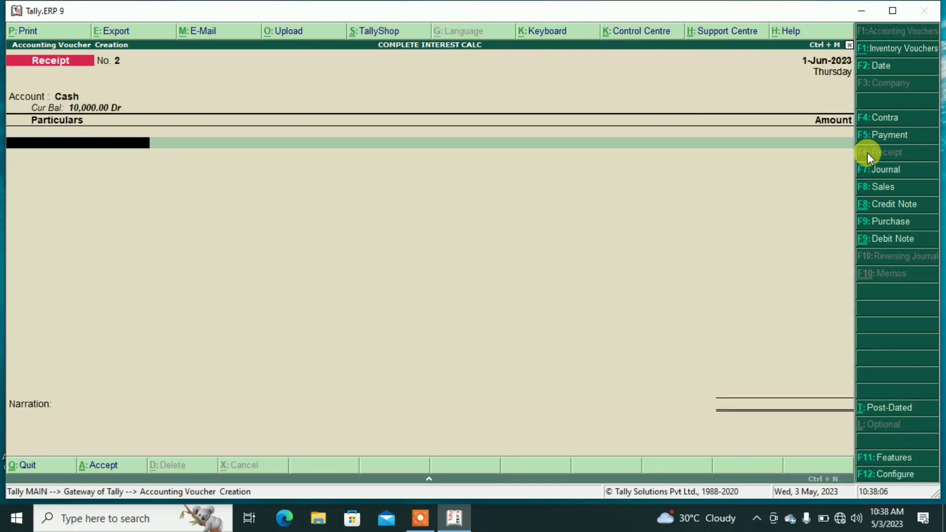
Enter the customer's ledger account in the receipt with an amount of 114.75
text(SA)
key(Down)
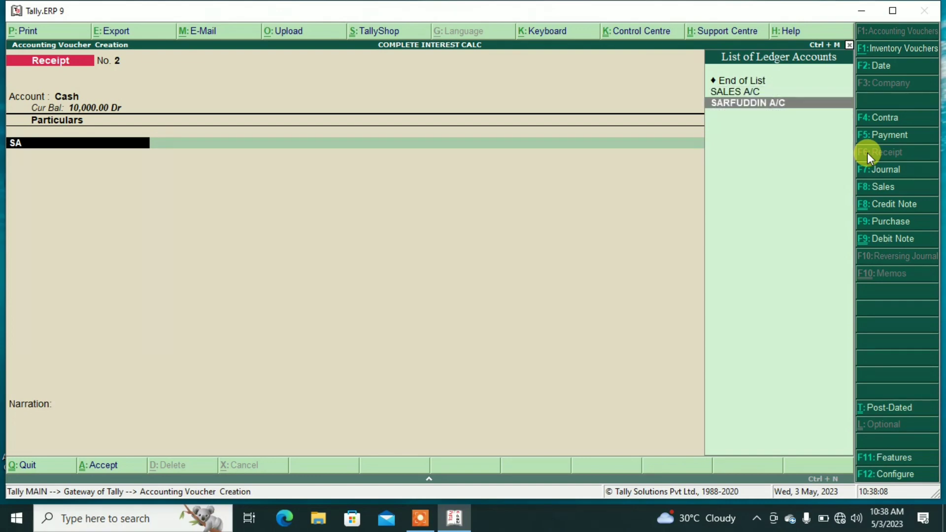
key(Return)
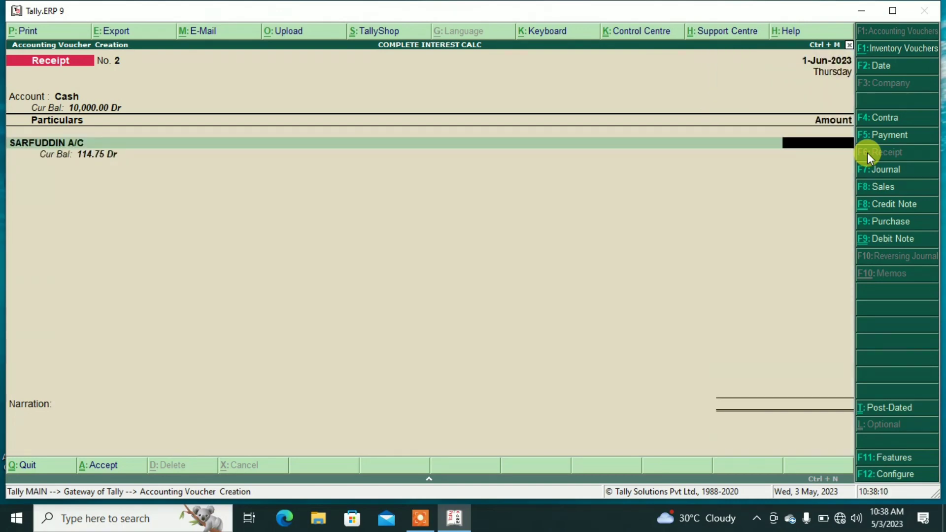
text(114)
text(.)
text(.75)
key(BackSpace)
key(BackSpace)
key(BackSpace)
text(.7)
key(BackSpace)
key(BackSpace)
text(75)
key(Return)
Allocate the 114.75 receipt against reference SB/001, leave the narration blank and save the voucher
key(Return)
key(Return)
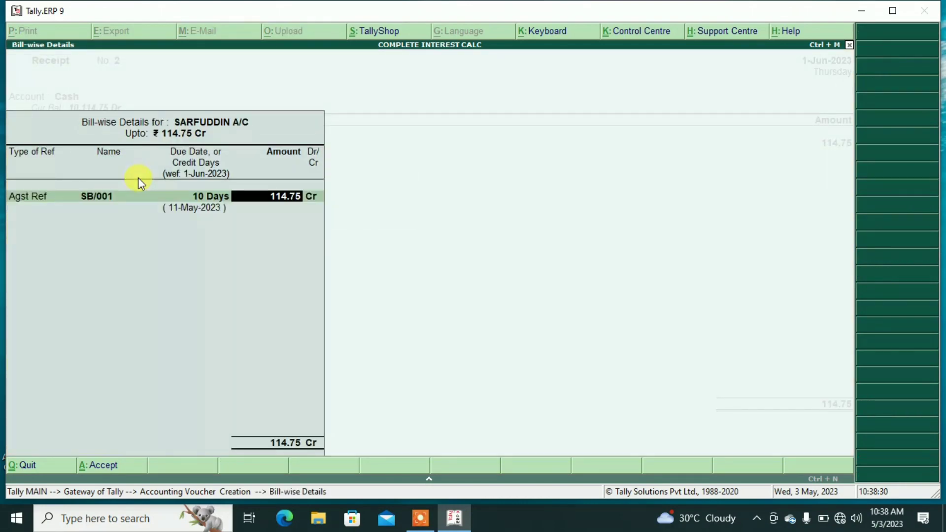
key(Return)
key(Return)
key(Return)
key(Return)
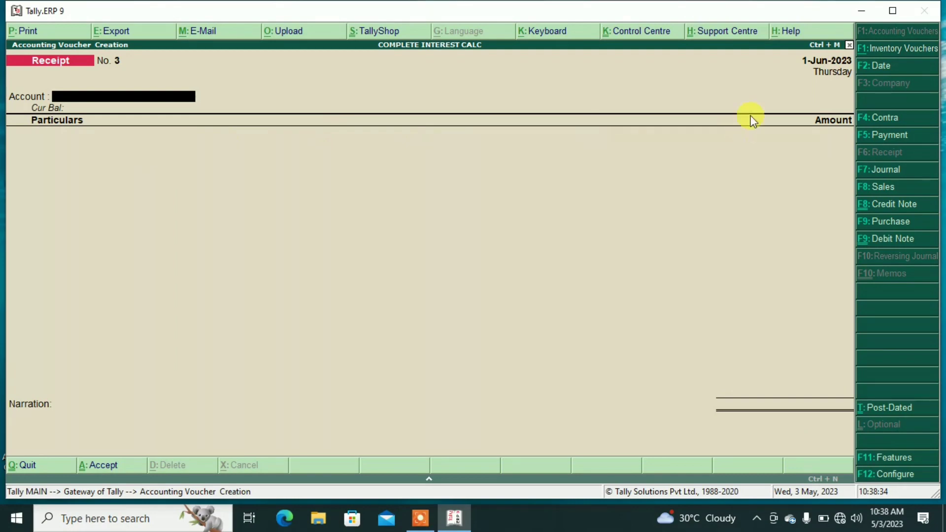
Start a payment voucher from Cash and enter 54.64 for AFIA COMM A/C
click(872, 137)
text(CA)
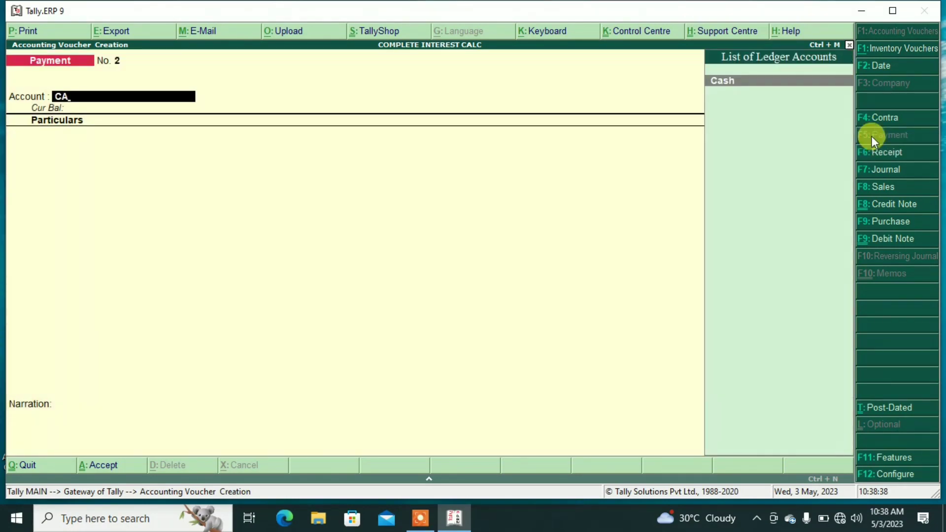
key(Return)
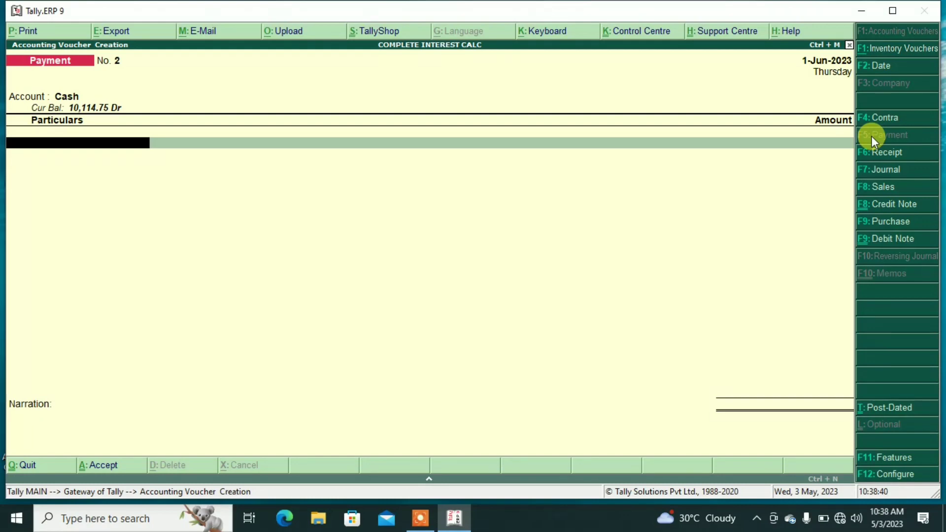
text(AF)
key(Return)
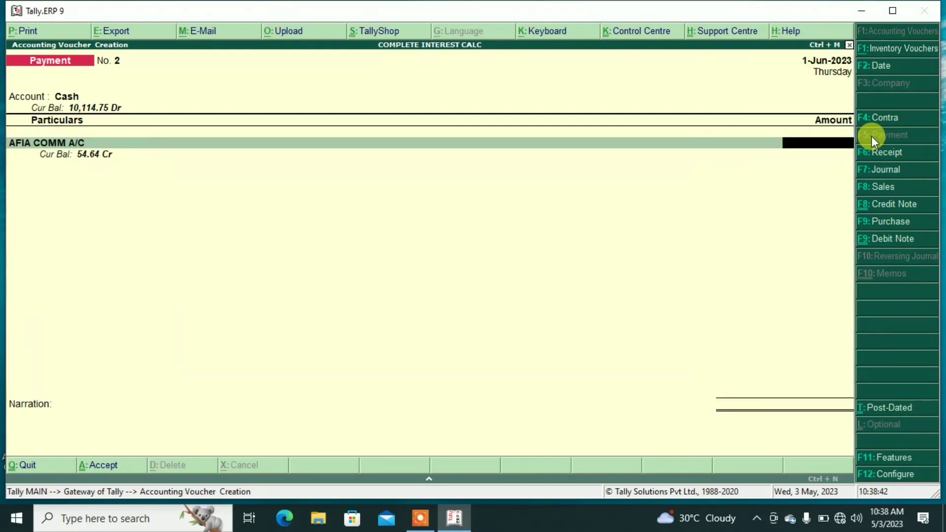
text(54.64)
key(Return)
Allocate the 54.64 payment against reference PB/001, save the voucher and leave voucher entry
key(Return)
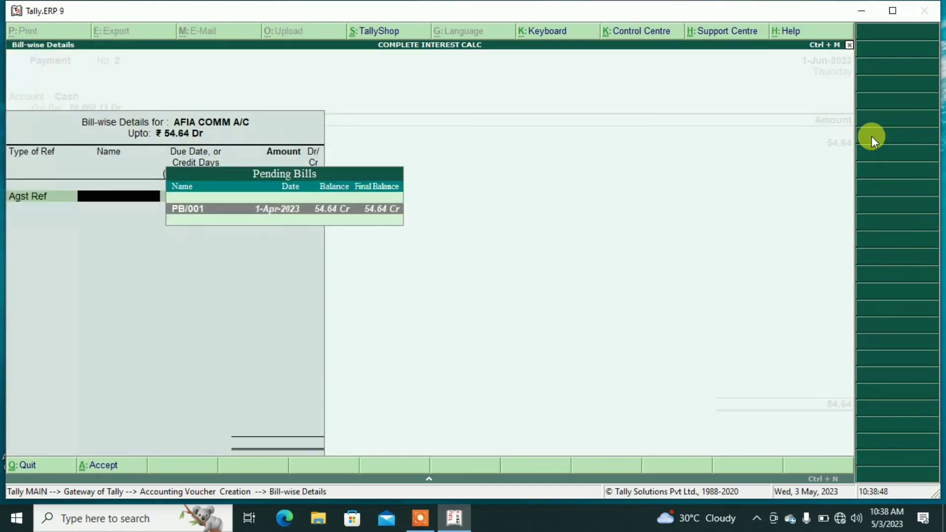
key(Return)
key(Return)
key(Return)
key(Return)
key(Return)
key(Return)
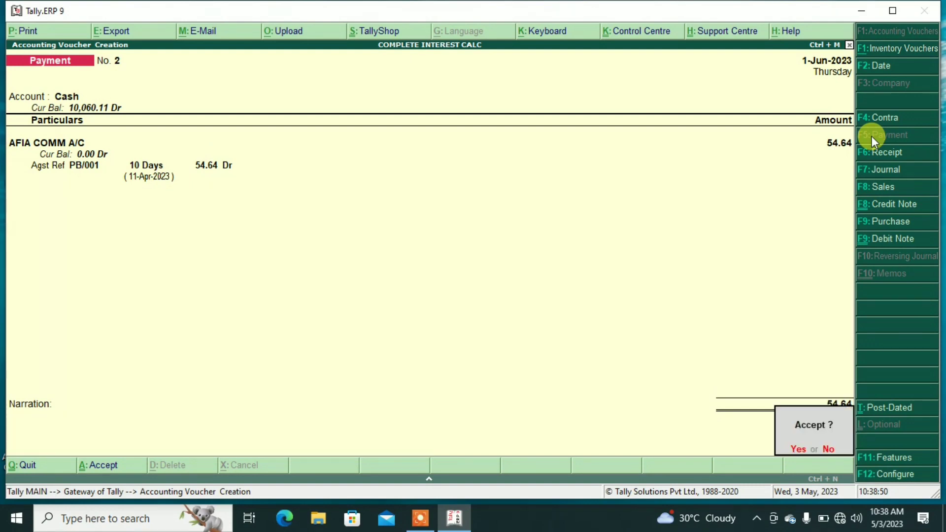
key(Return)
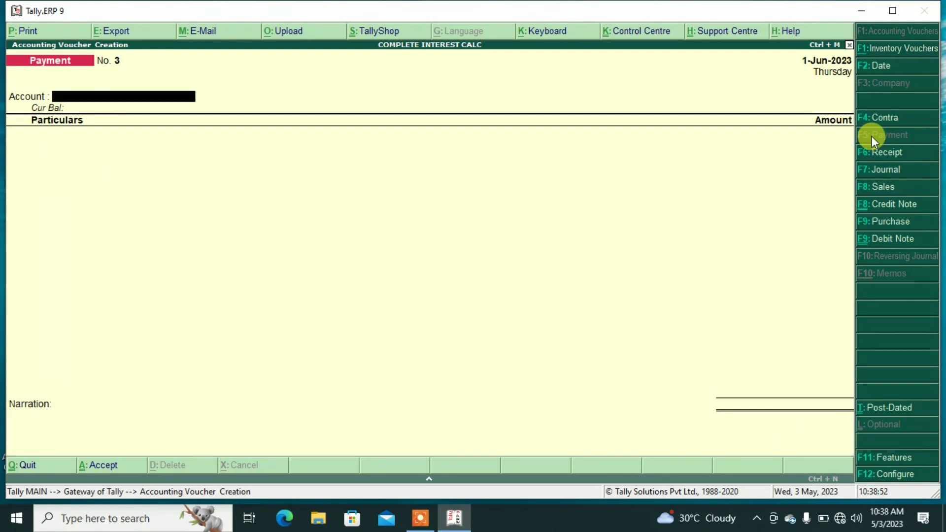
key(Escape)
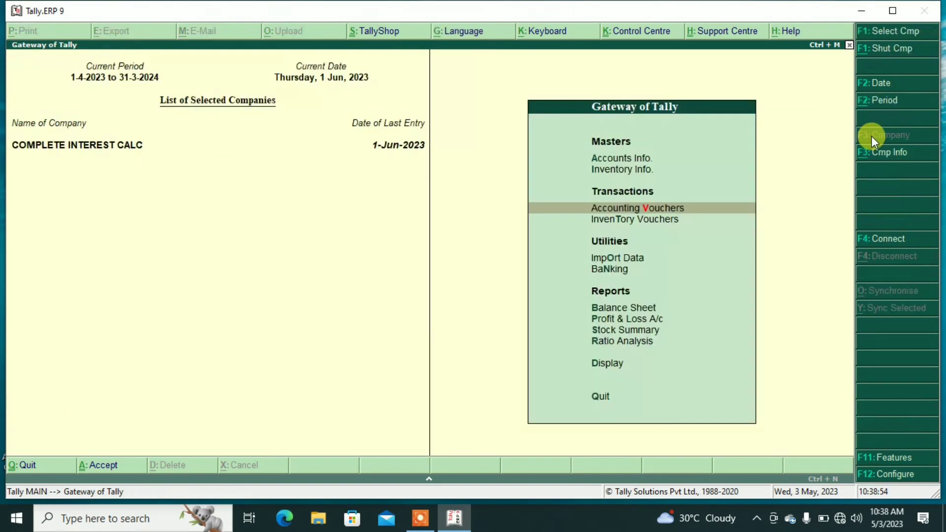
Open the Balance Sheet, expand it to the detailed view to review the liabilities and assets, and close it
key(Down)
key(Down)
key(Down)
key(Down)
key(Down)
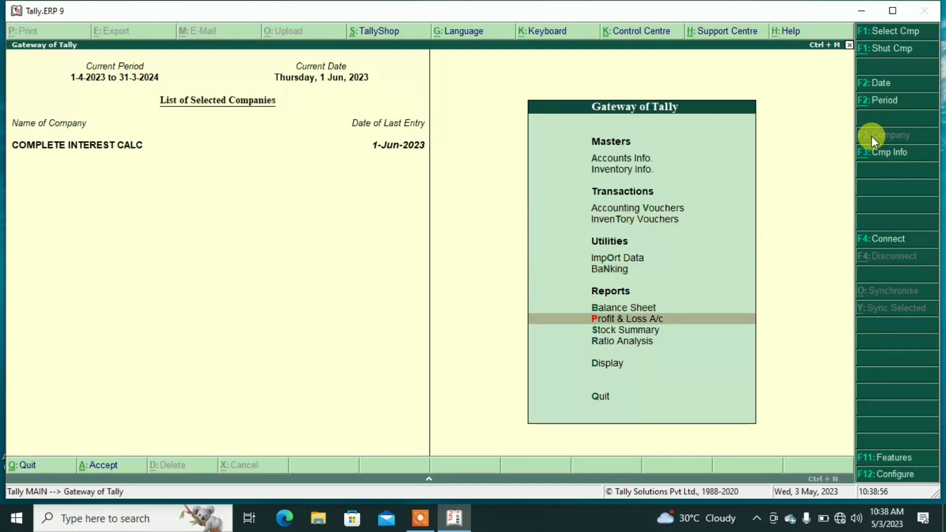
key(Up)
key(Down)
key(Up)
key(Return)
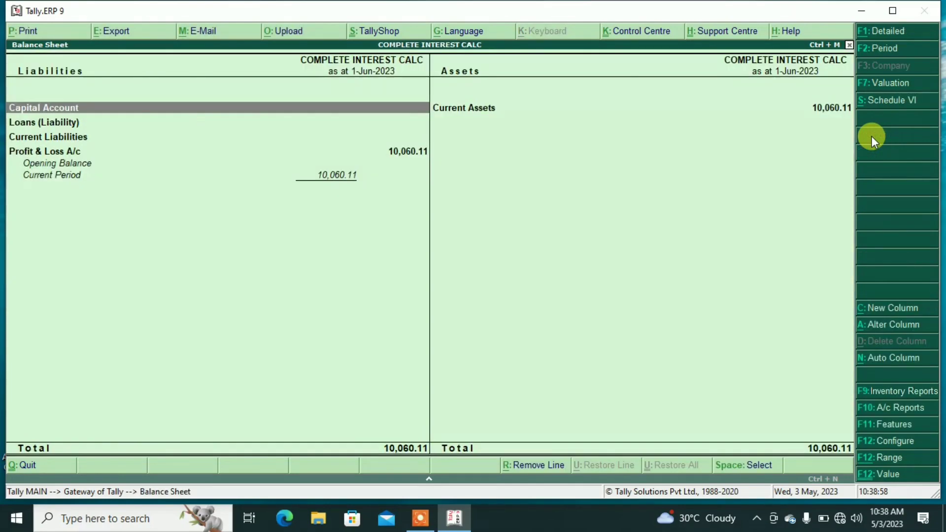
click(882, 33)
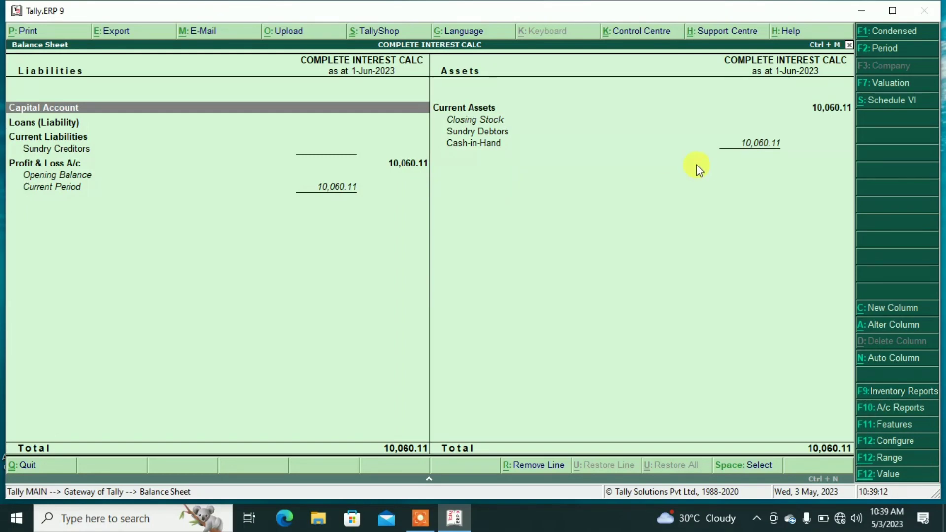
key(Escape)
Display the Interest Receivable report from the interest calculations under Statements of Accounts, review it and close it
key(Down)
key(Down)
key(Down)
key(Down)
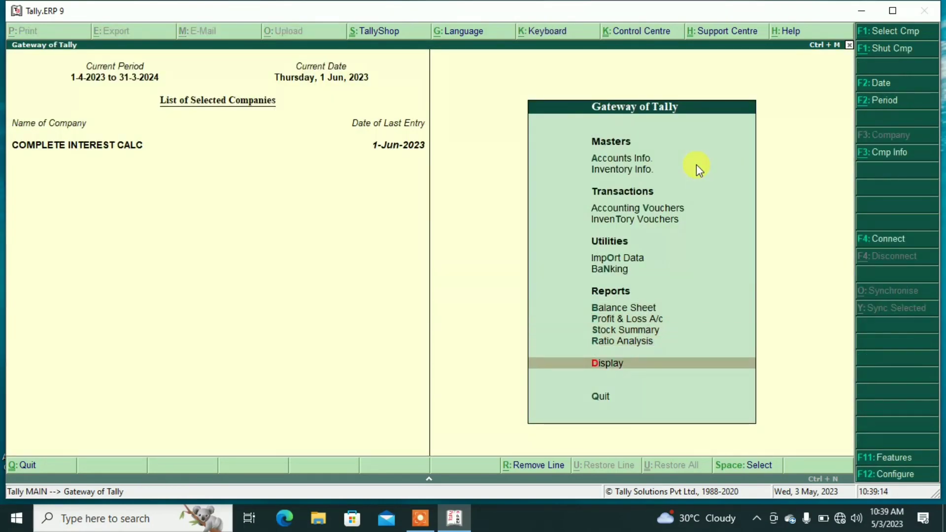
key(Return)
key(Down)
key(Down)
key(Down)
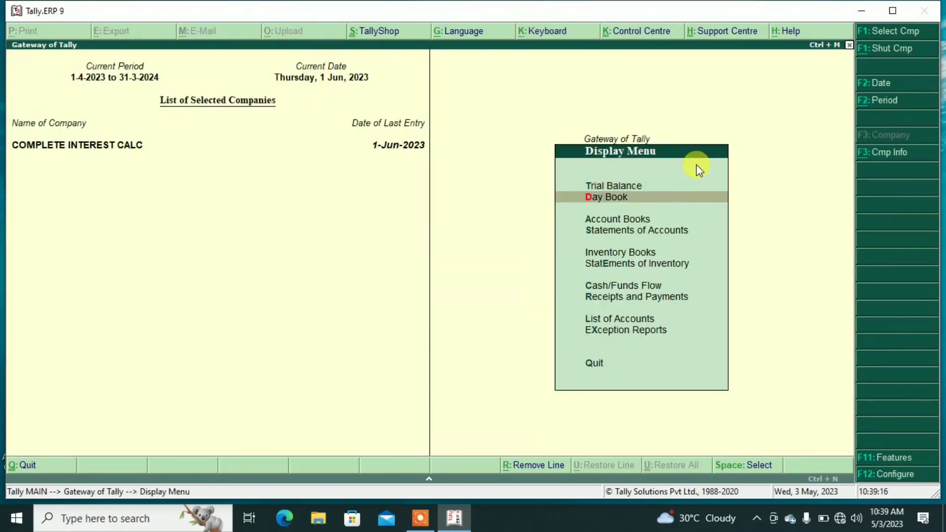
key(Return)
key(Down)
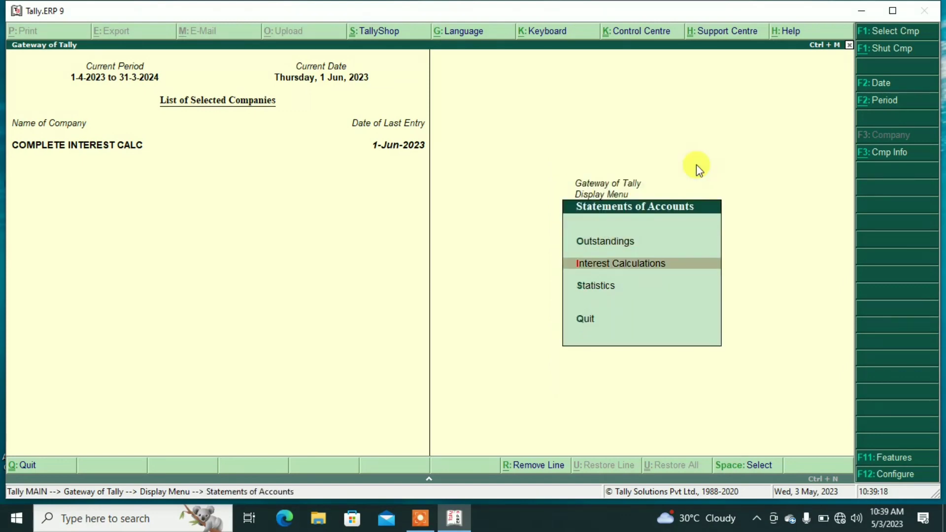
key(Return)
key(Return)
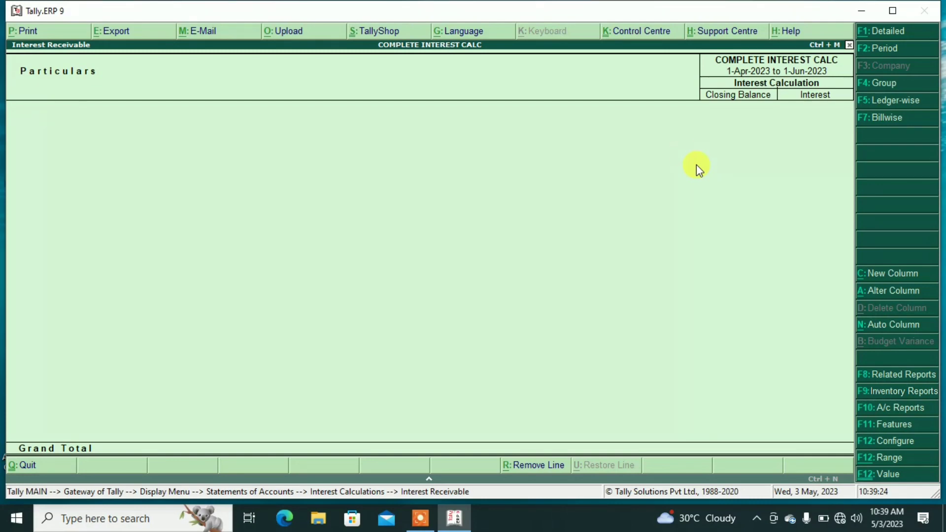
key(Escape)
Review the Interest Payable report and return to the Gateway of Tally
key(Down)
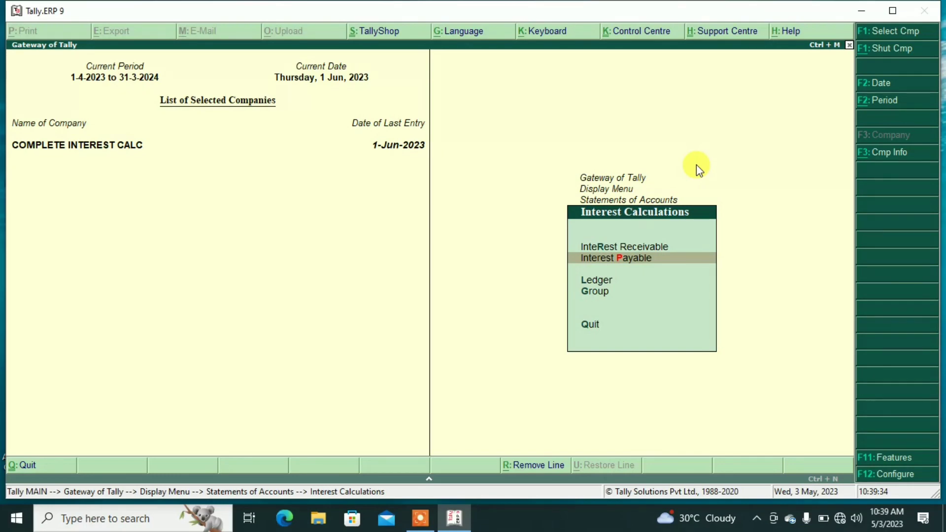
key(Return)
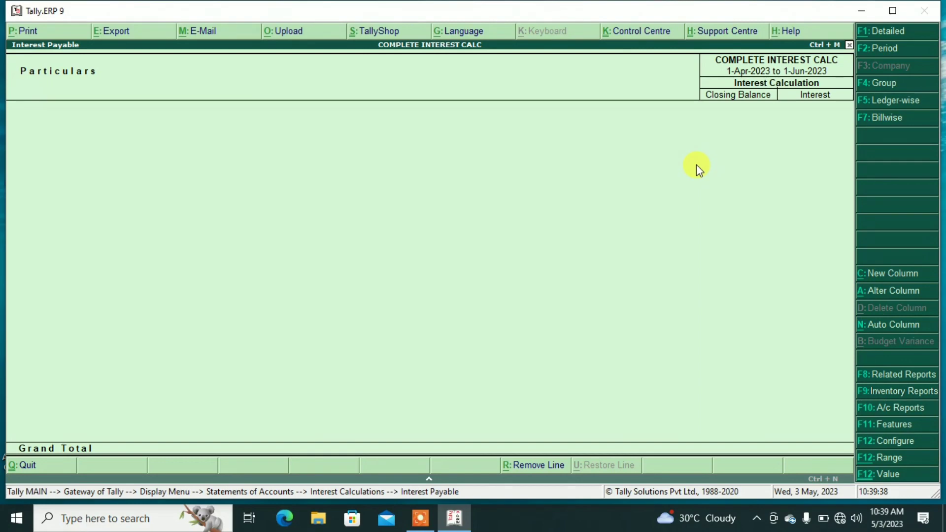
key(Escape)
key(Escape)
key(Escape)
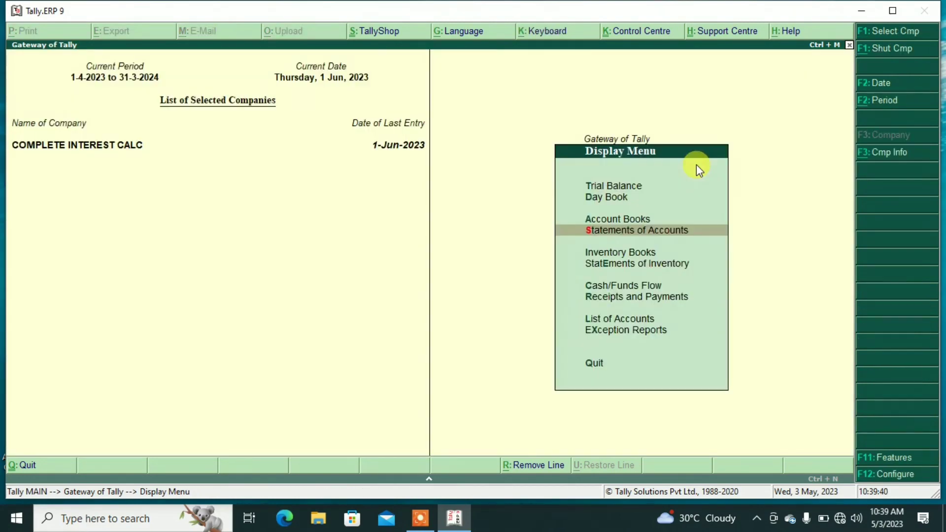
key(Escape)
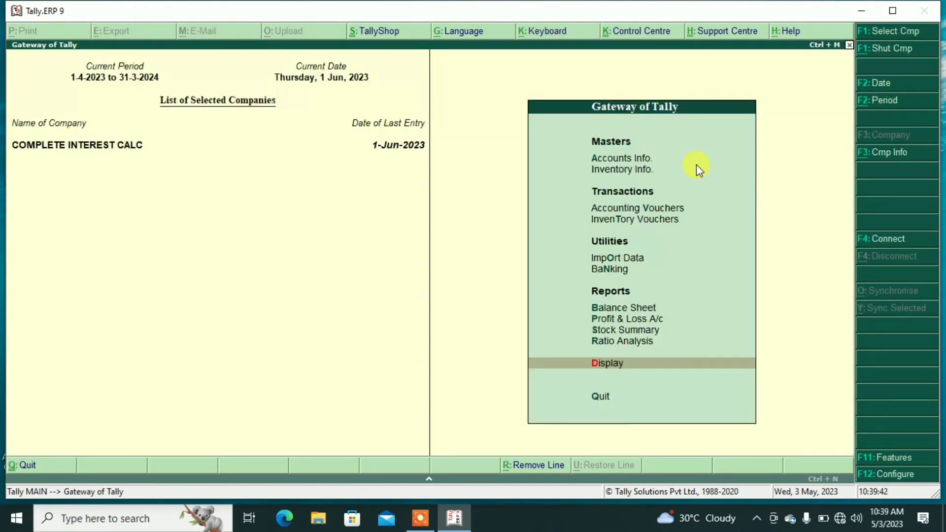